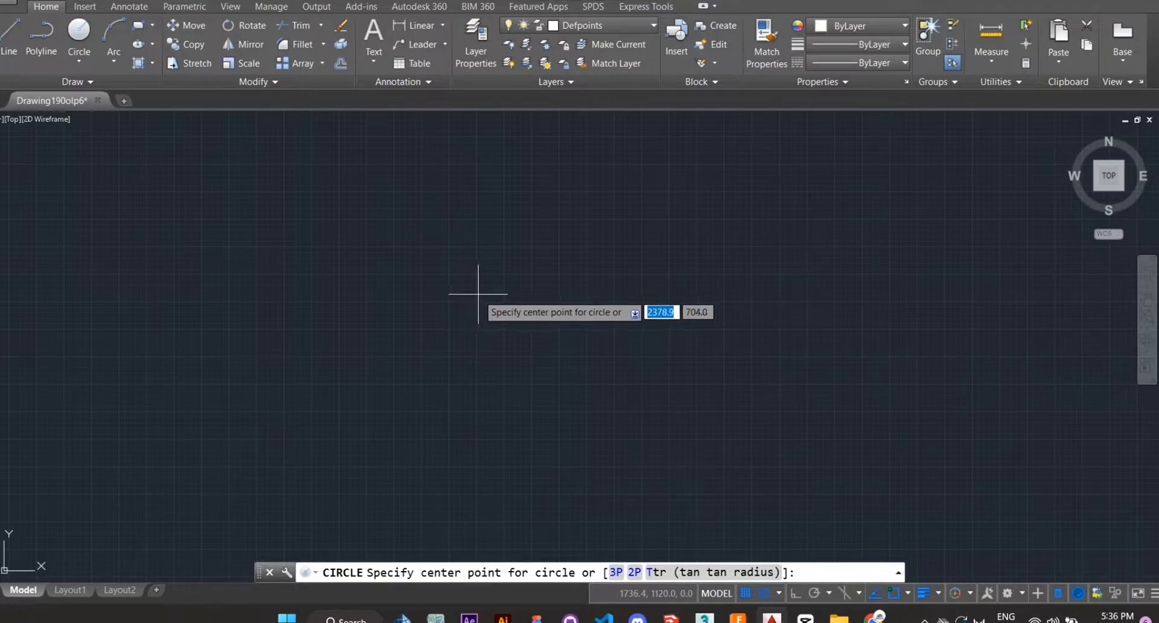
# Step: Draw a circle with a radius of 10 in the empty drawing area
pyautogui.click(480, 300)
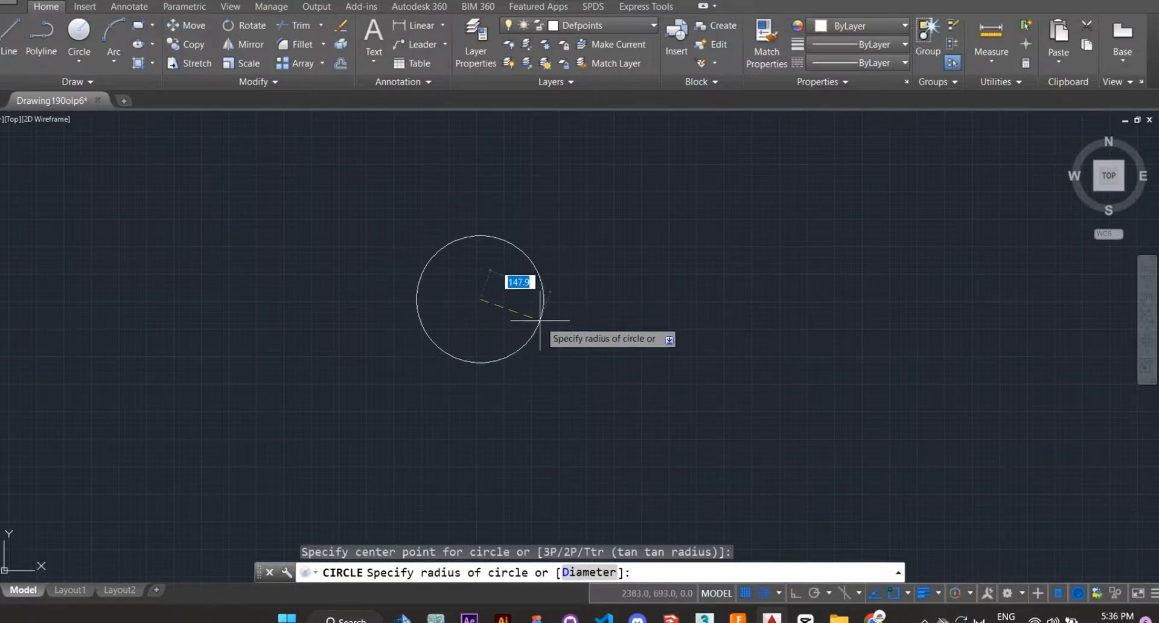
pyautogui.scroll(2, 515, 305)
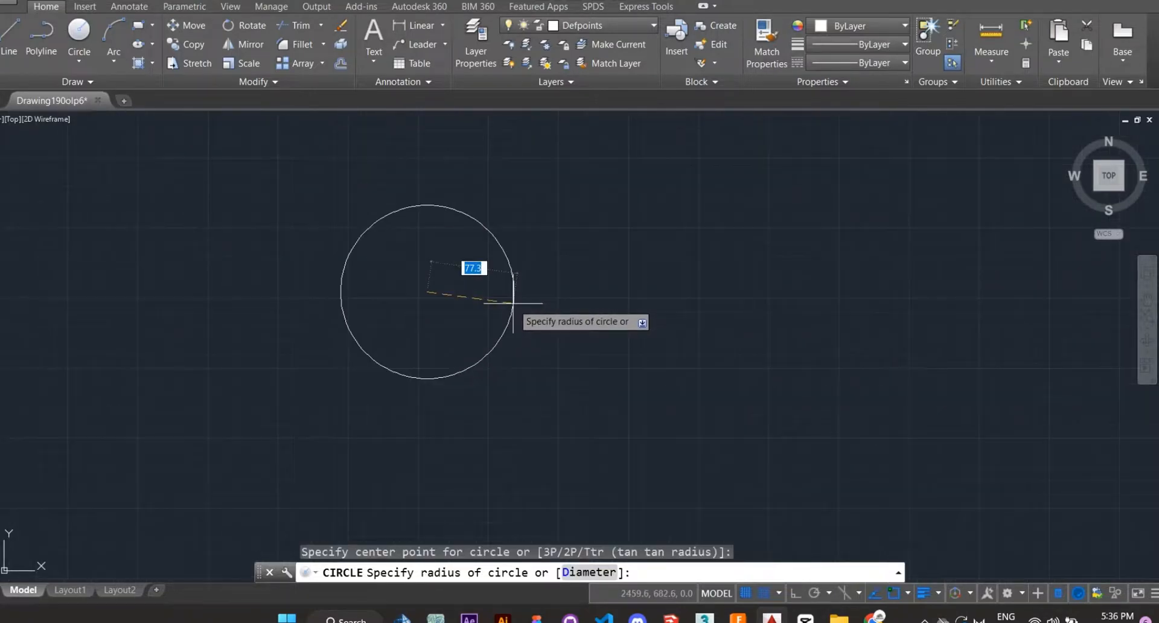
pyautogui.scroll(2, 514, 303)
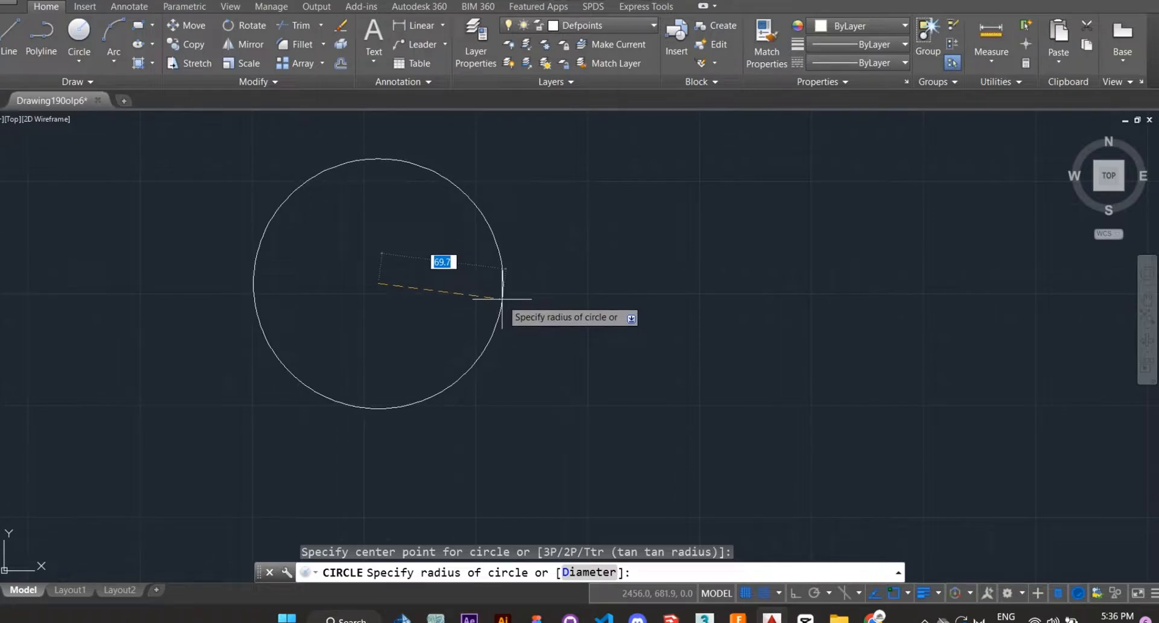
pyautogui.press('Return')
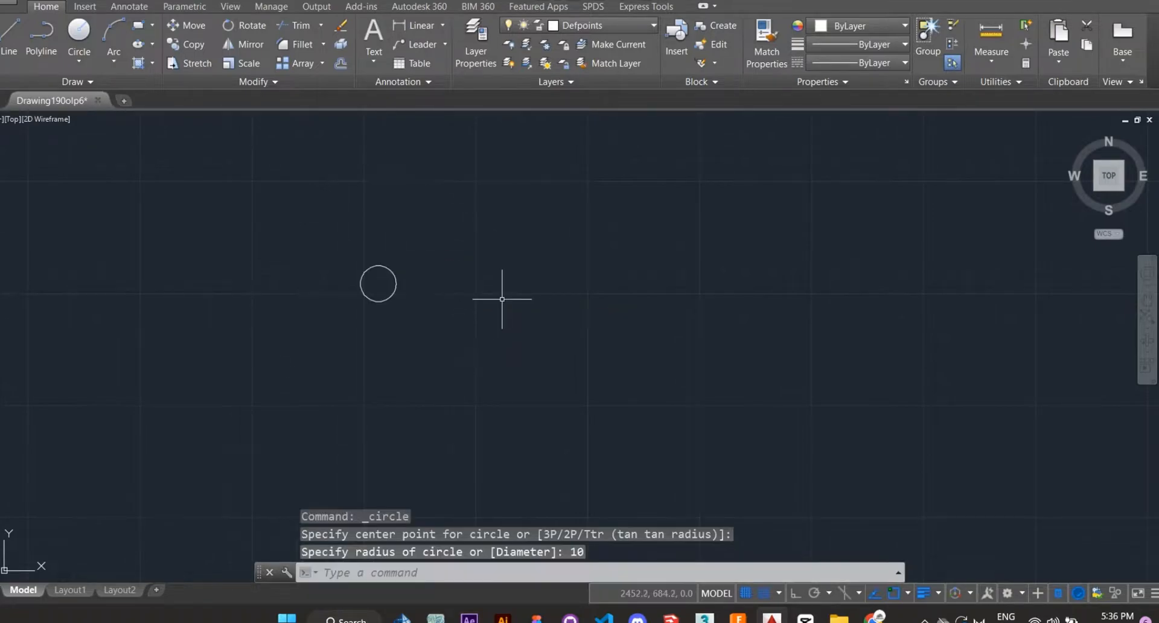
# Step: Draw a concentric circle with a radius of 5 inside the radius 10 circle
pyautogui.scroll(2, 369, 291)
pyautogui.moveTo(371, 293)
pyautogui.mouseDown(button='middle')
pyautogui.moveTo(486, 297)
pyautogui.moveTo(471, 292)
pyautogui.mouseUp(button='middle')
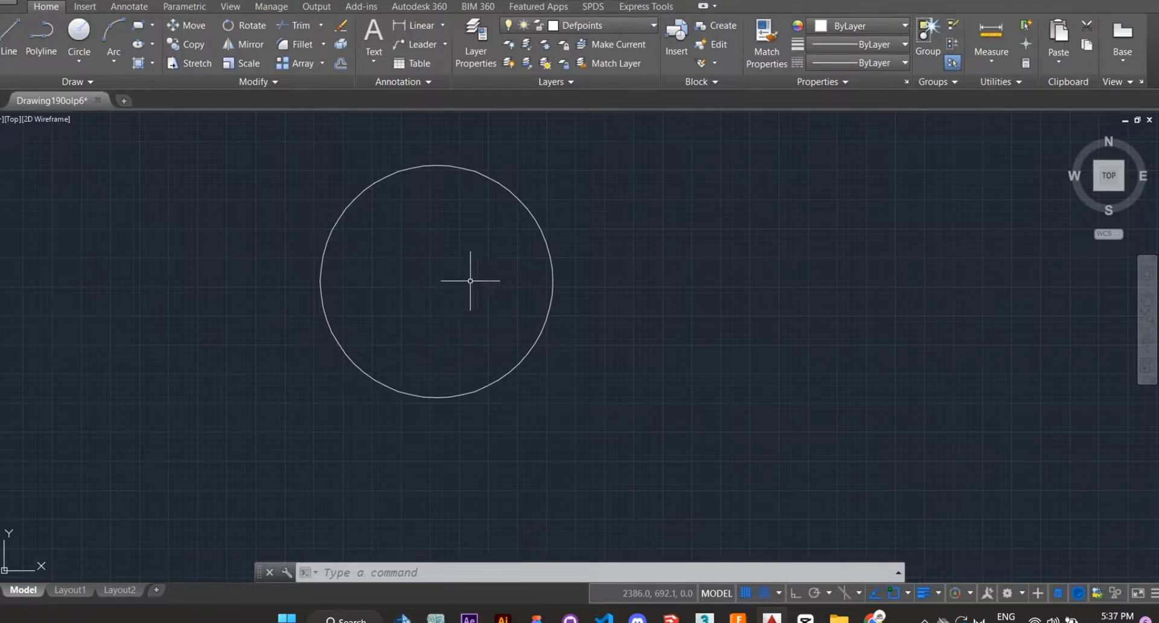
pyautogui.click(438, 282)
pyautogui.write('5')
pyautogui.press('Return')
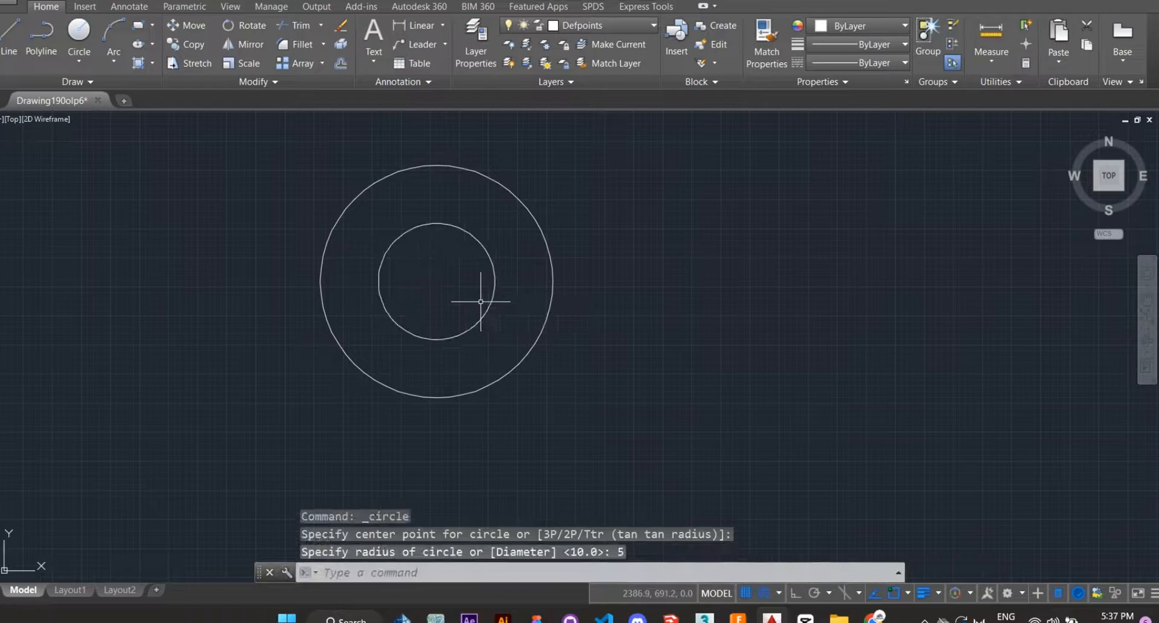
# Step: With Ortho on, draw a vertical line about 27.7 long through the circles' center, extending past the outer circle above and below
pyautogui.moveTo(537, 306)
pyautogui.mouseDown(button='middle')
pyautogui.moveTo(483, 334)
pyautogui.moveTo(468, 318)
pyautogui.moveTo(477, 305)
pyautogui.mouseUp(button='middle')
pyautogui.click(10, 35)
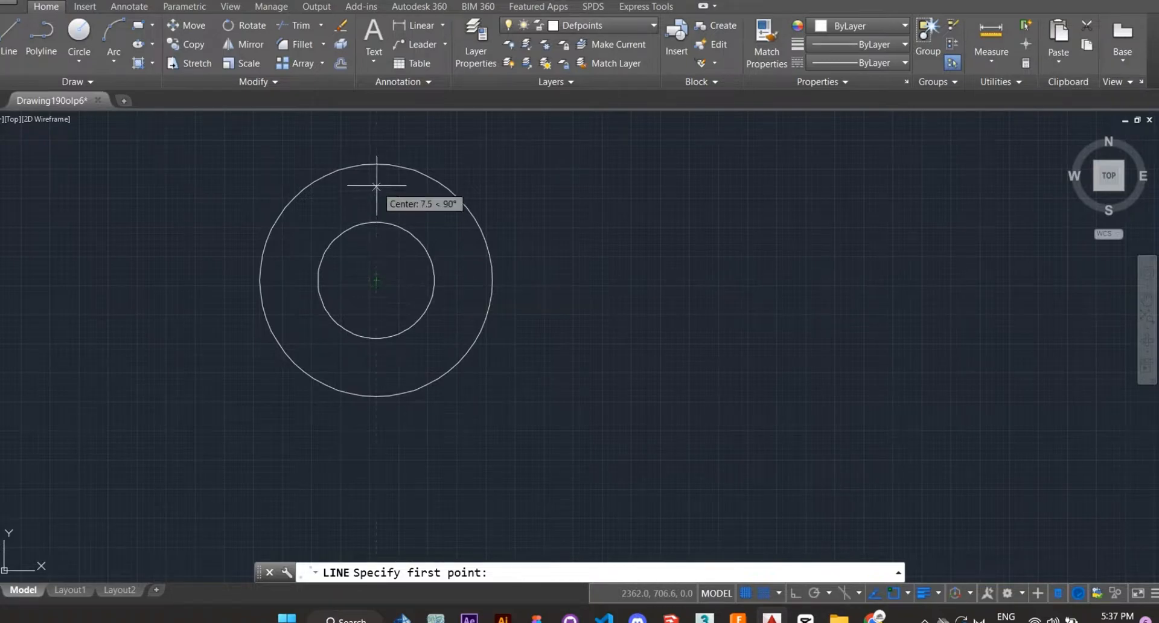
pyautogui.click(376, 129)
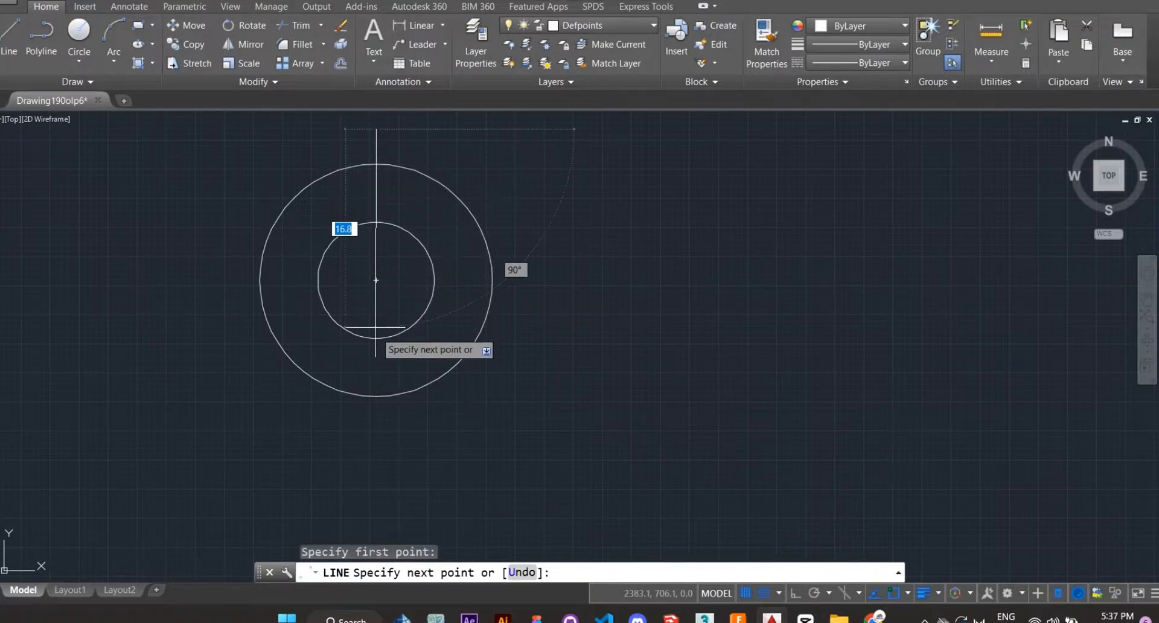
pyautogui.click(796, 593)
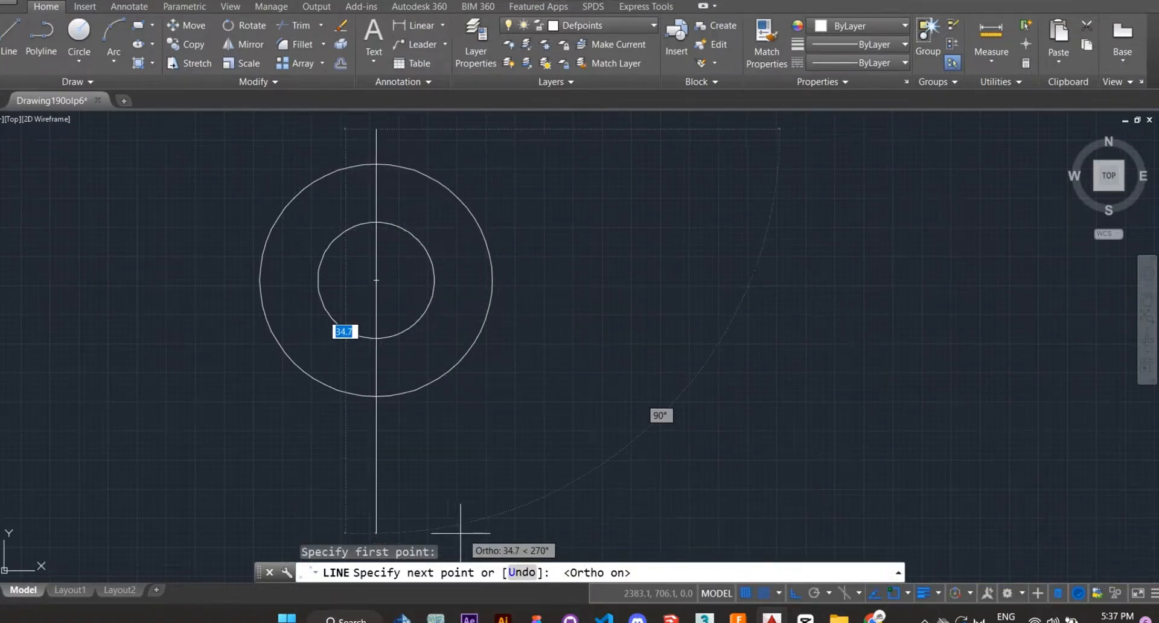
pyautogui.moveTo(381, 458)
pyautogui.mouseDown(button='middle')
pyautogui.moveTo(440, 450)
pyautogui.moveTo(442, 473)
pyautogui.mouseUp(button='middle')
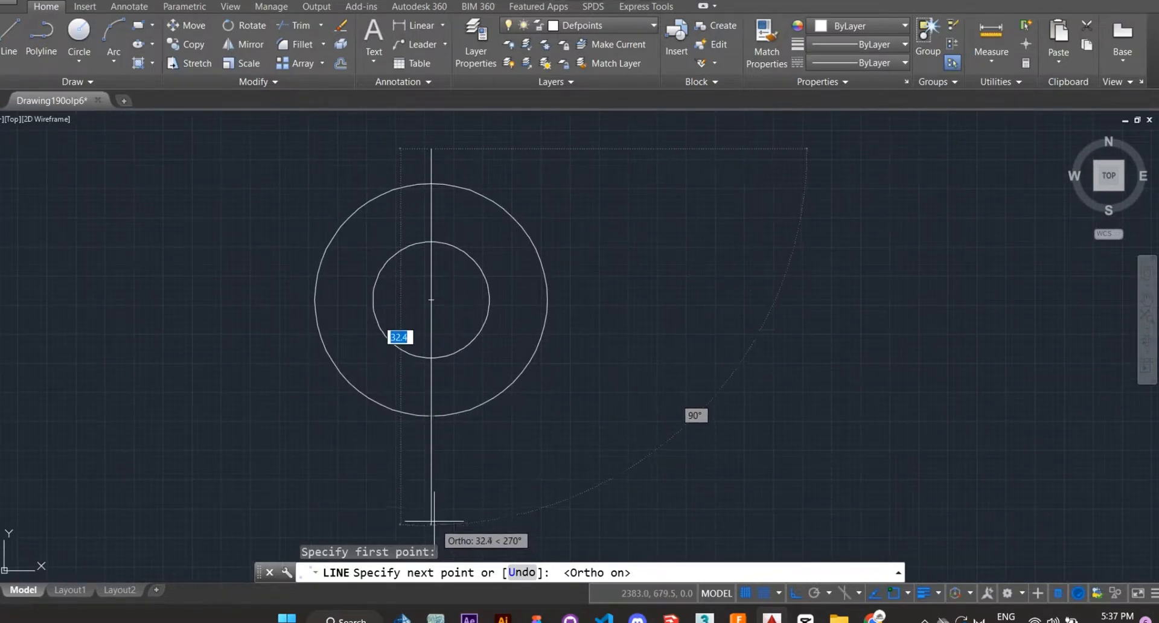
pyautogui.scroll(-3, 419, 471)
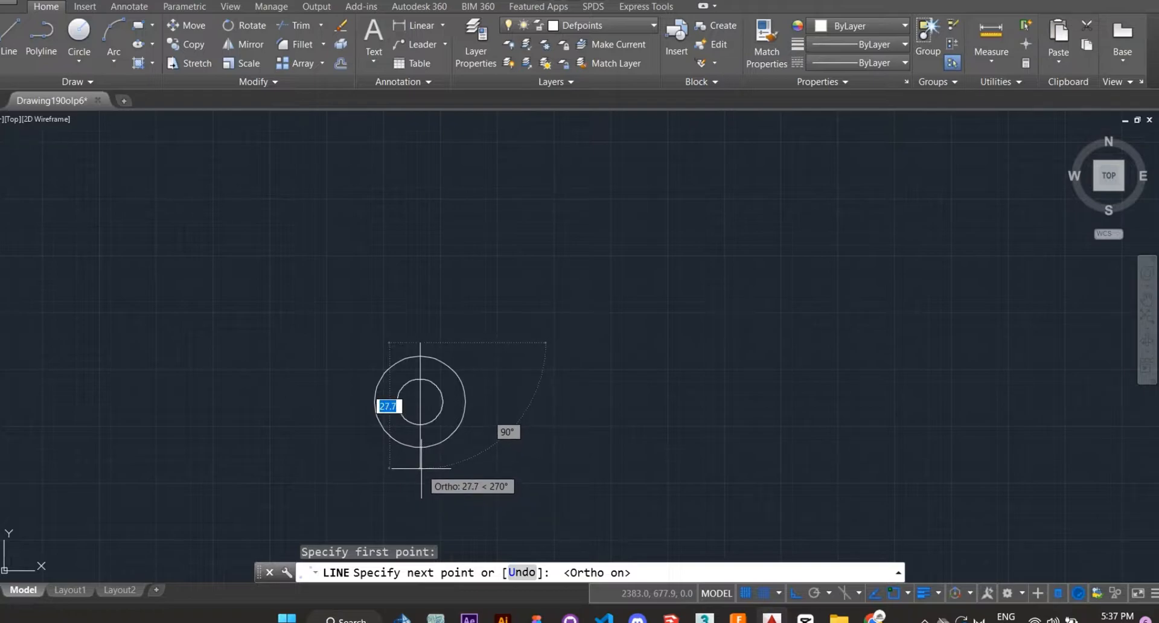
pyautogui.click(422, 470)
pyautogui.scroll(4, 428, 470)
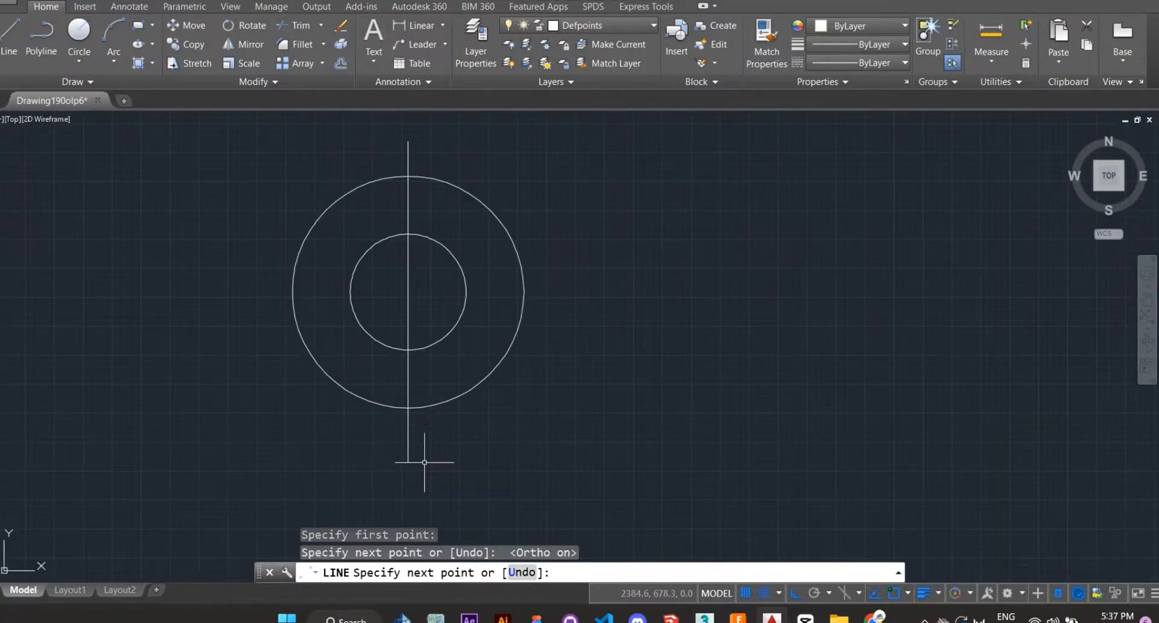
pyautogui.press('Escape')
pyautogui.press('space')
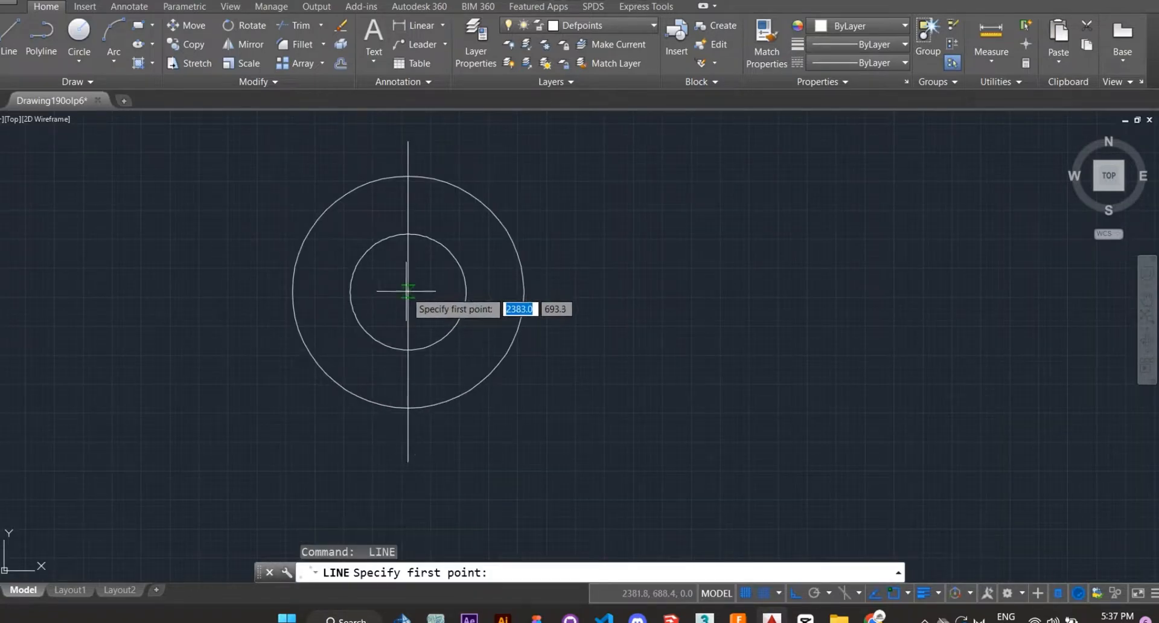
pyautogui.click(256, 302)
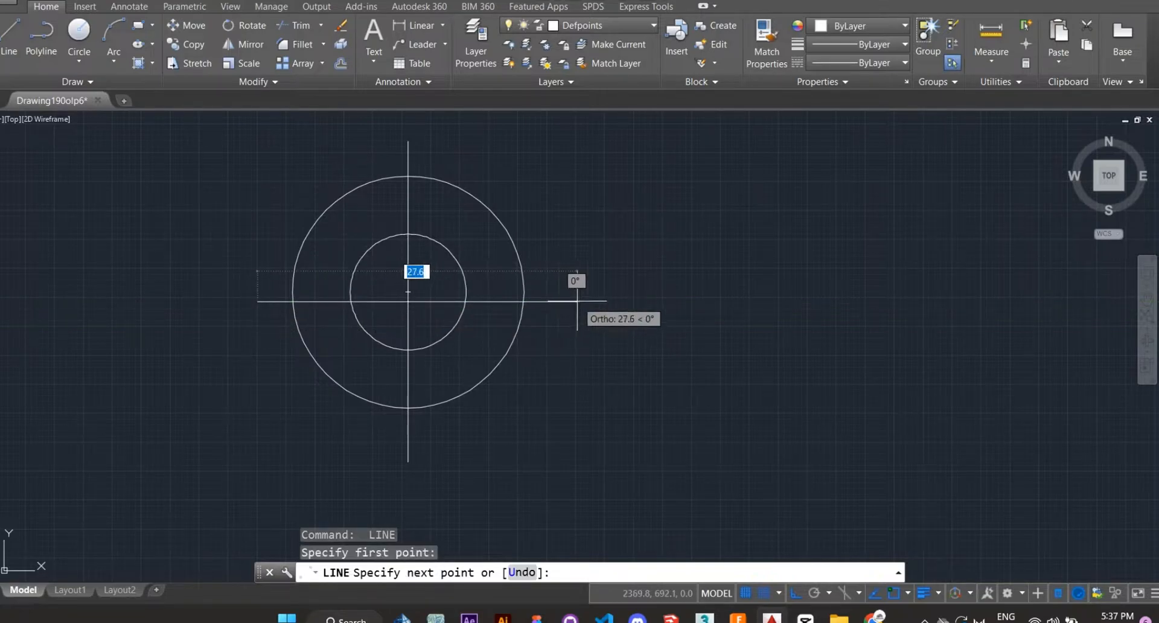
pyautogui.press('Escape')
pyautogui.press('space')
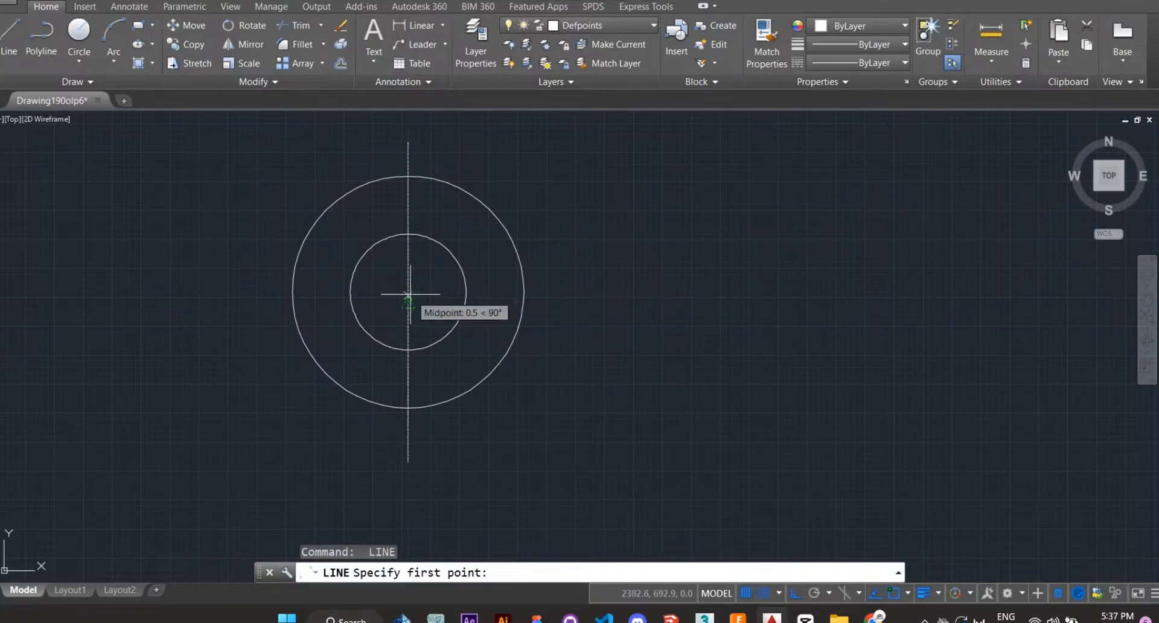
pyautogui.scroll(4, 408, 291)
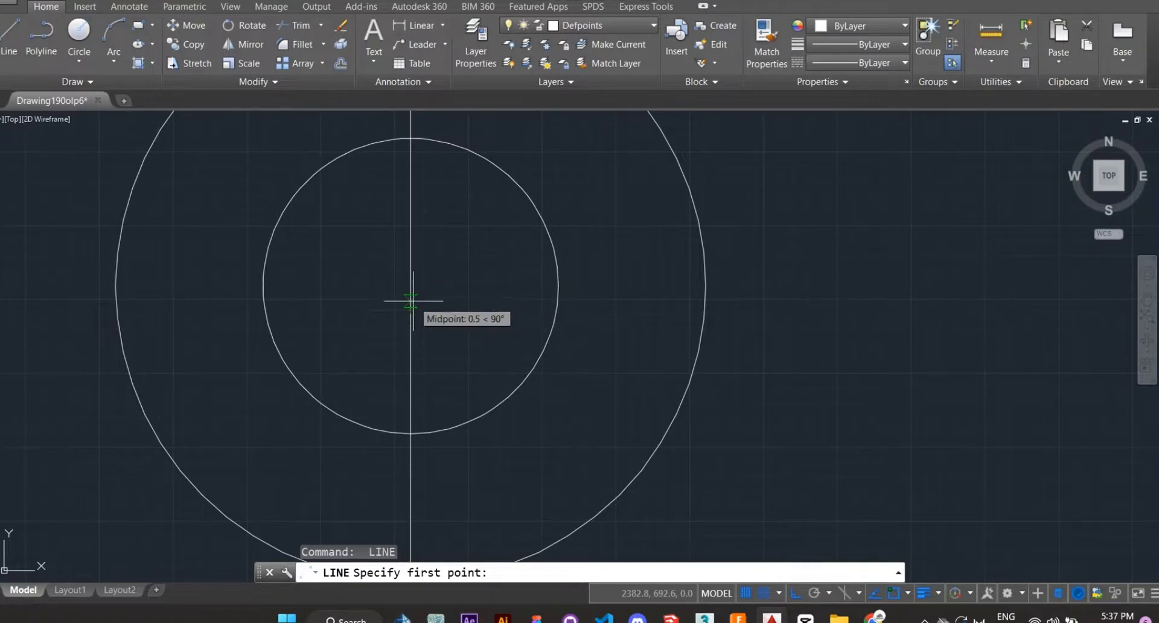
pyautogui.press('Escape')
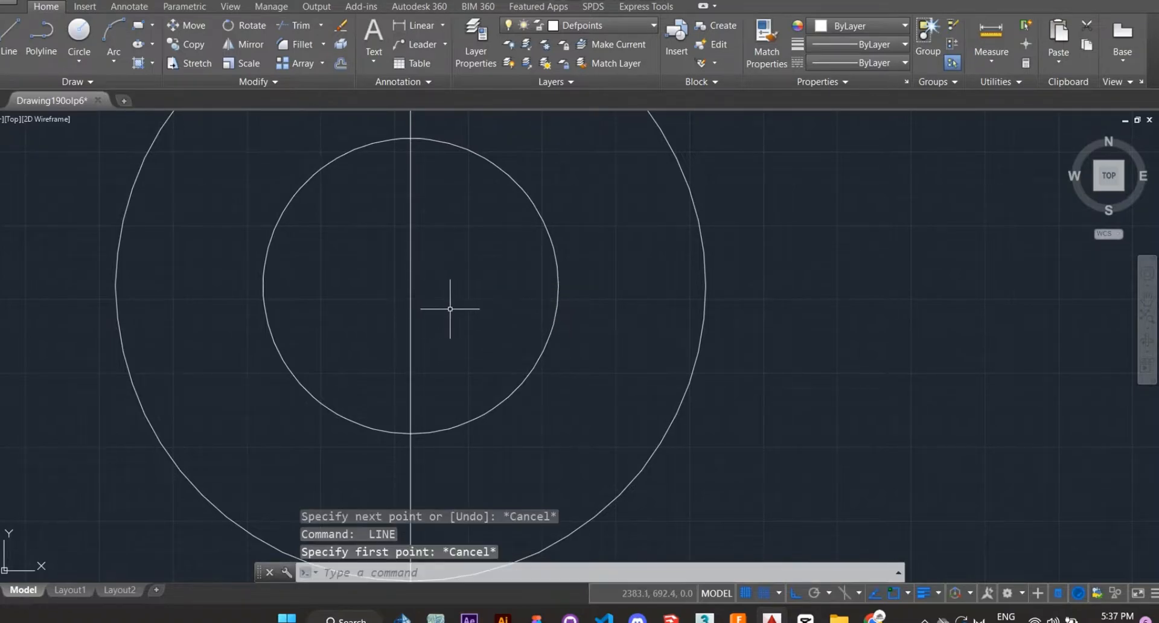
# Step: Move the vertical line by its midpoint onto the center of the concentric circles
pyautogui.click(424, 302)
pyautogui.click(396, 271)
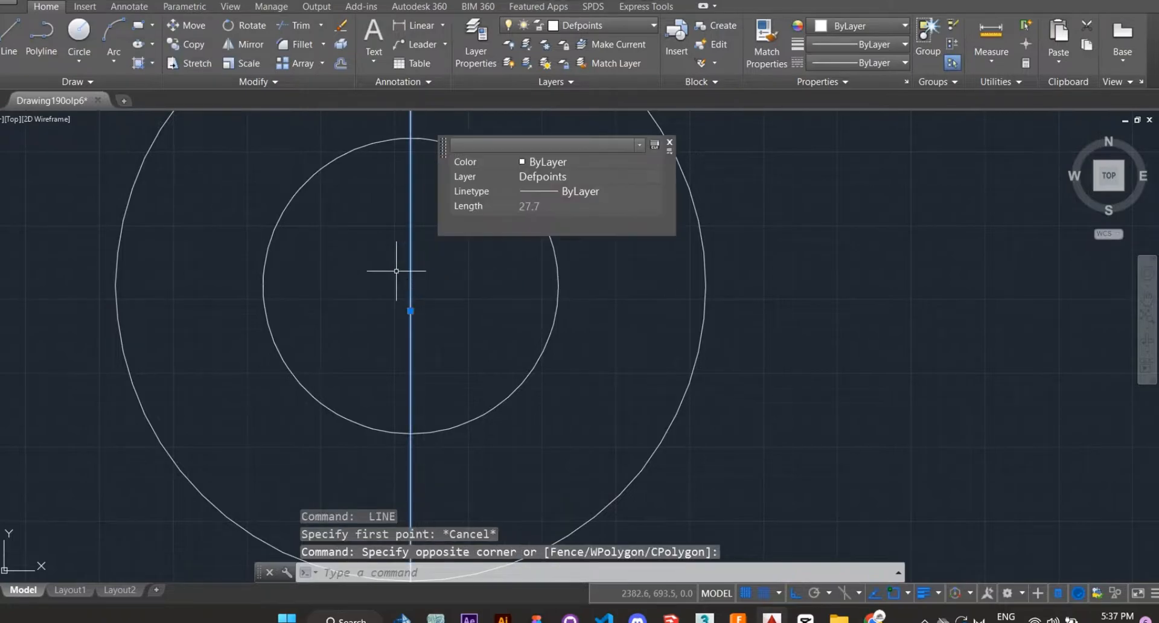
pyautogui.click(183, 28)
pyautogui.click(419, 301)
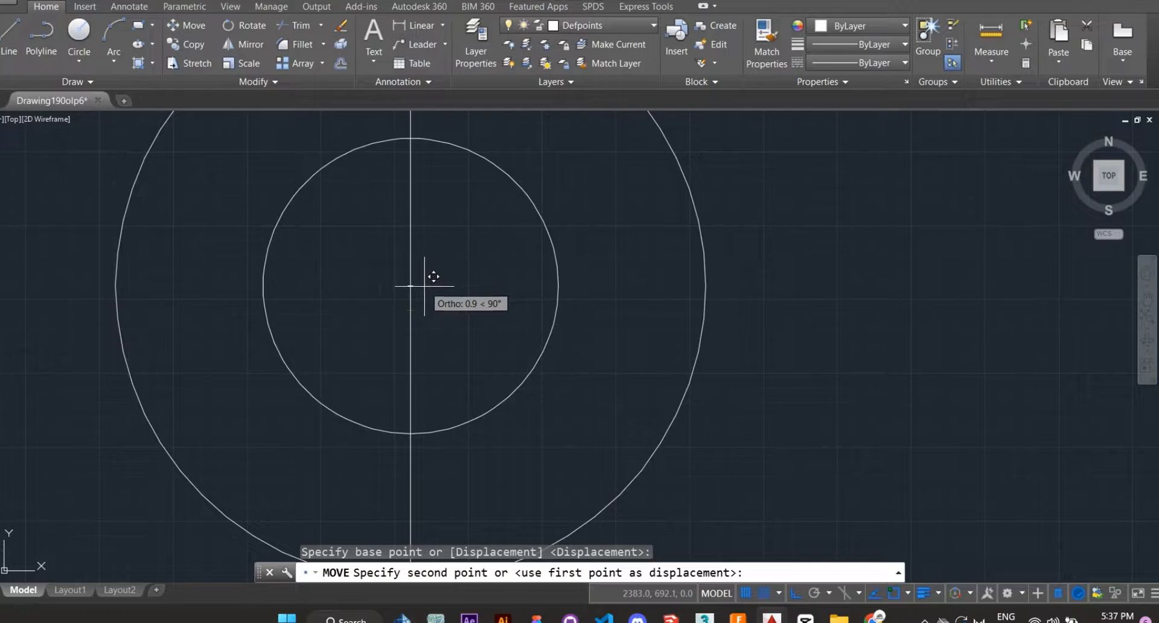
pyautogui.press('Escape')
pyautogui.click(11, 36)
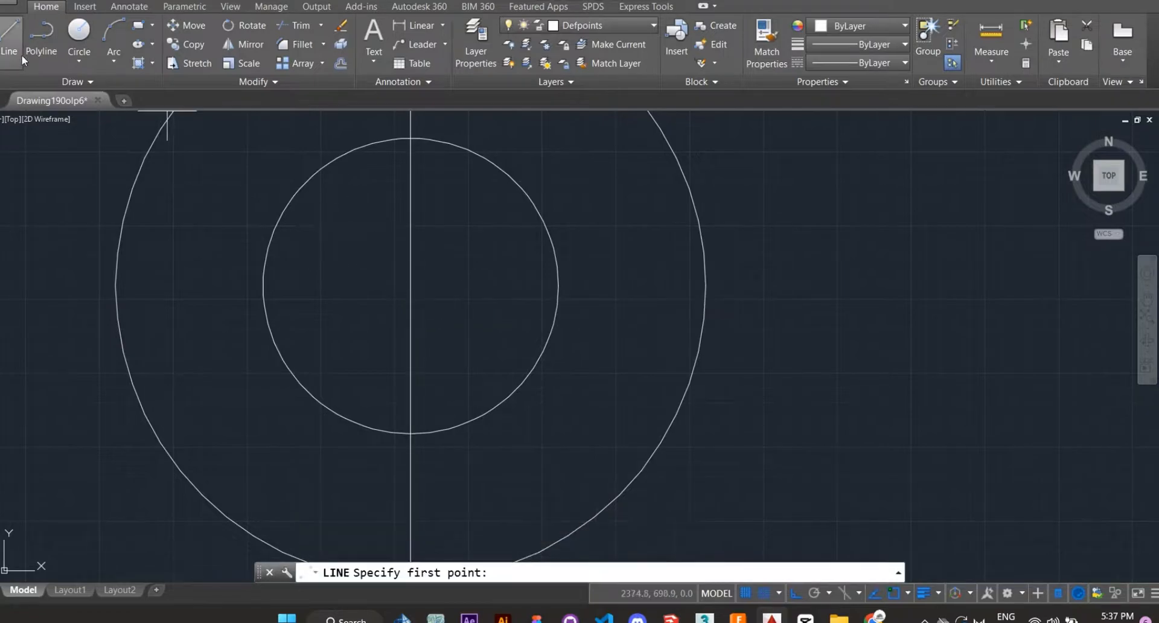
pyautogui.click(410, 286)
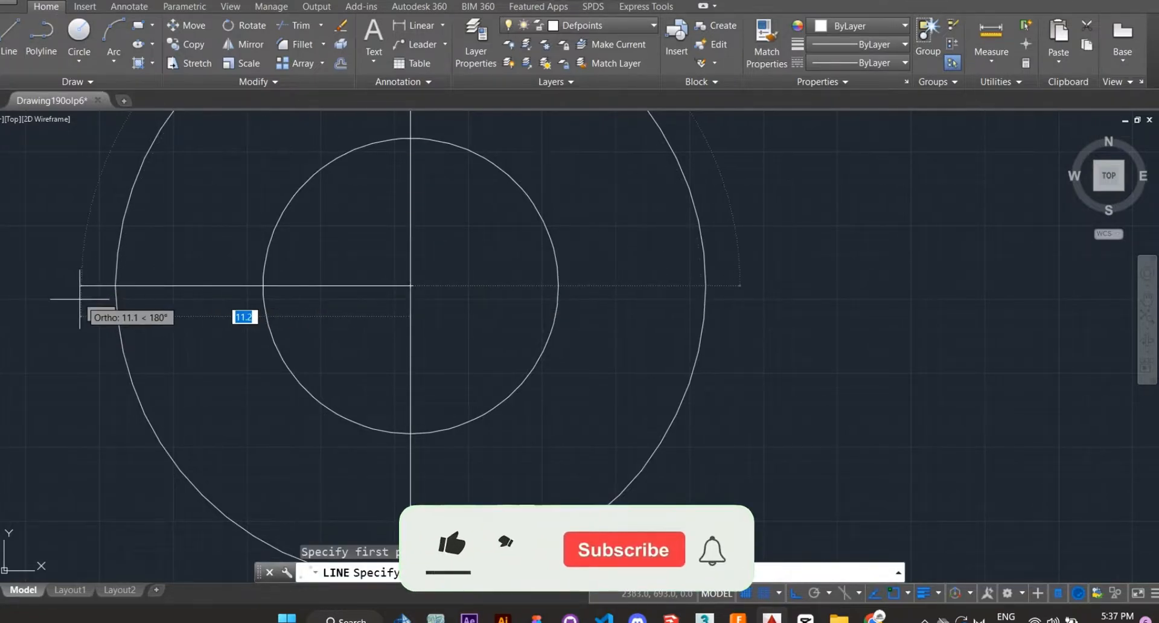
pyautogui.press('Escape')
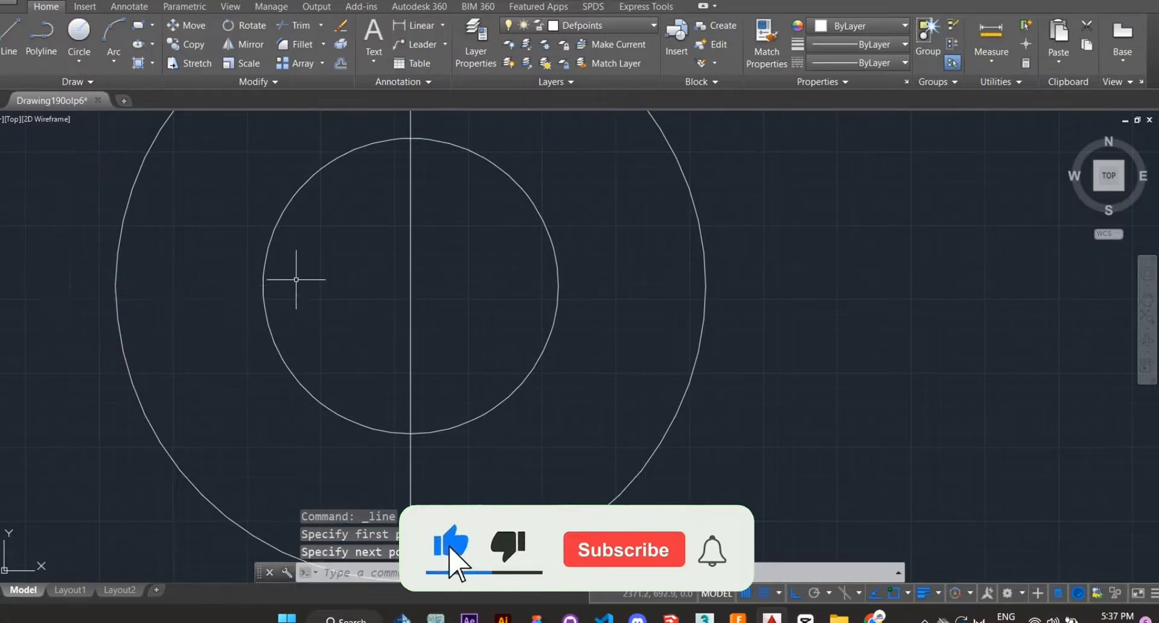
# Step: Draw a horizontal line through the circles' center, extending slightly past the outer circle on both sides
pyautogui.press('Return')
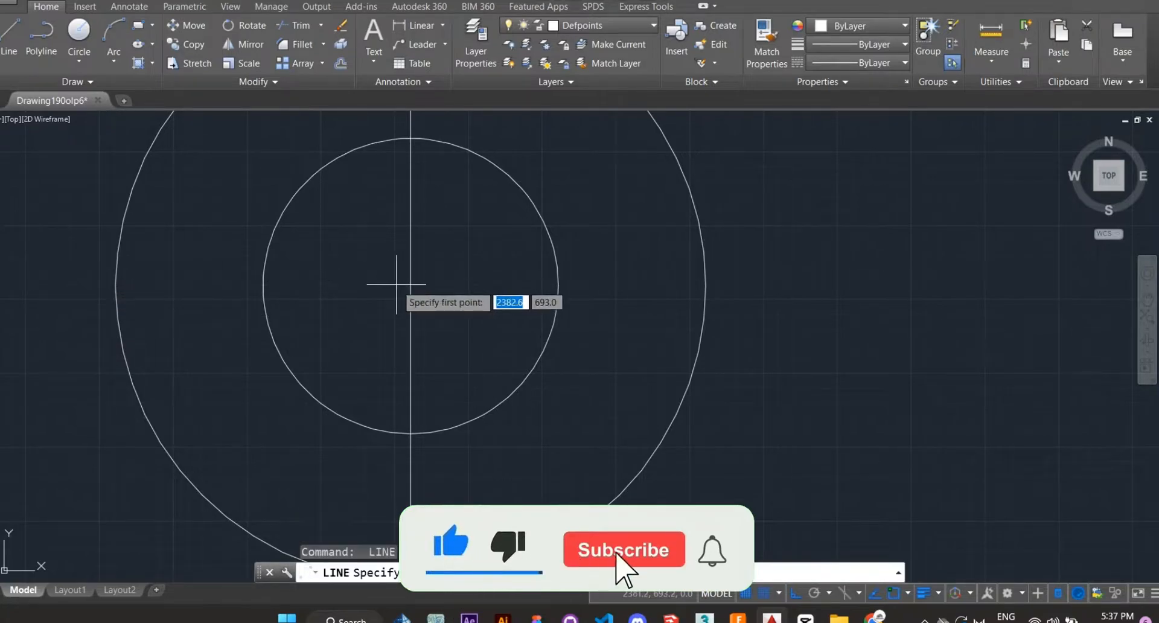
pyautogui.click(63, 285)
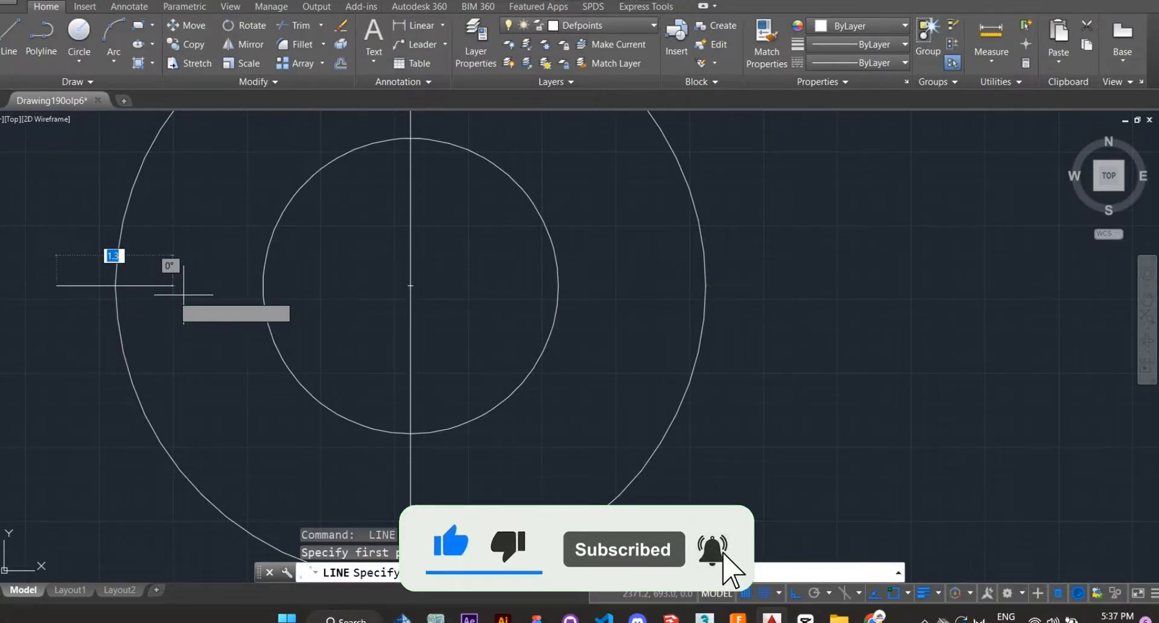
pyautogui.click(757, 290)
pyautogui.press('Escape')
# Step: Draw a horizontal line 72 long to the right from the bottom quadrant of the outer circle
pyautogui.scroll(-1, 699, 356)
pyautogui.moveTo(699, 356); pyautogui.dragTo(538, 301, button='middle')
pyautogui.press('Return')
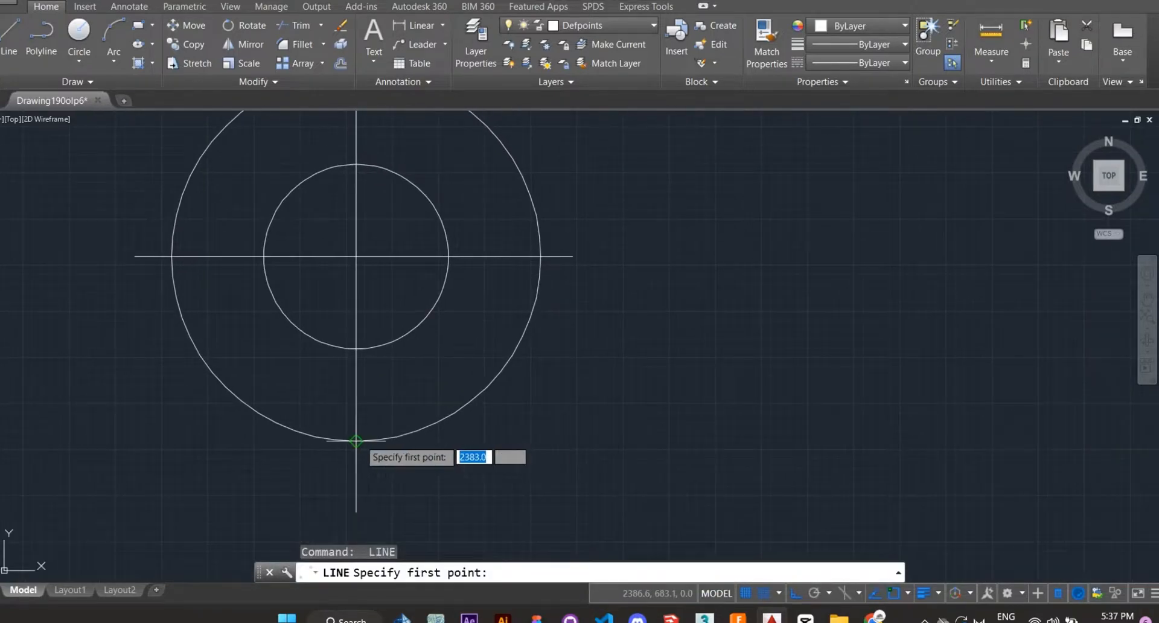
pyautogui.click(356, 440)
pyautogui.scroll(-1, 735, 425)
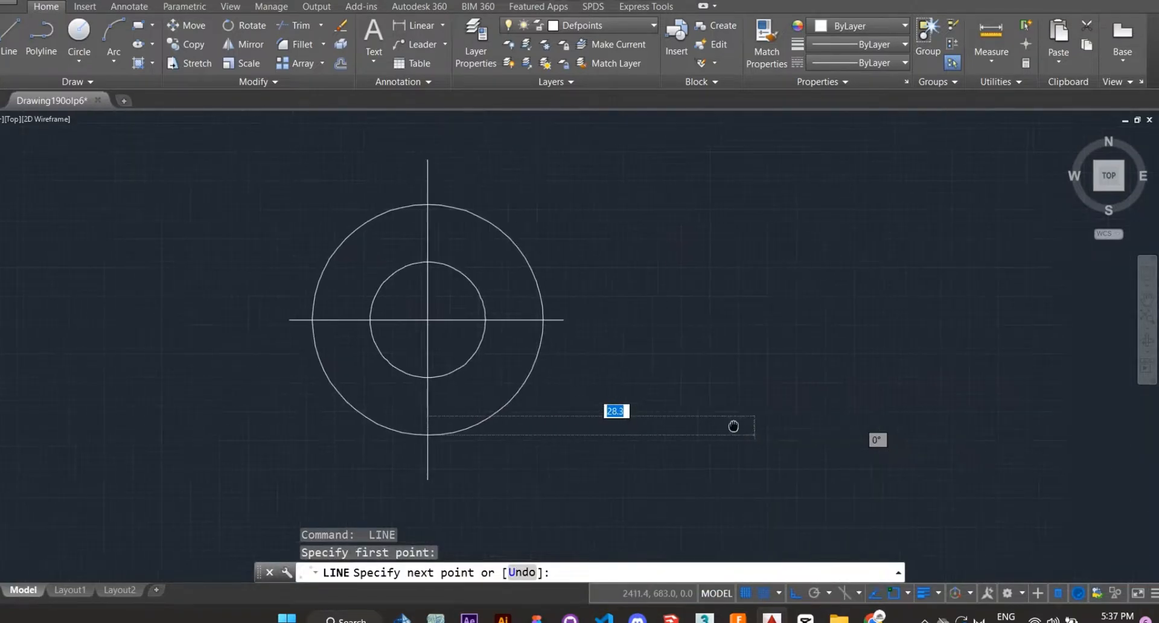
pyautogui.moveTo(735, 424); pyautogui.dragTo(640, 426, button='middle')
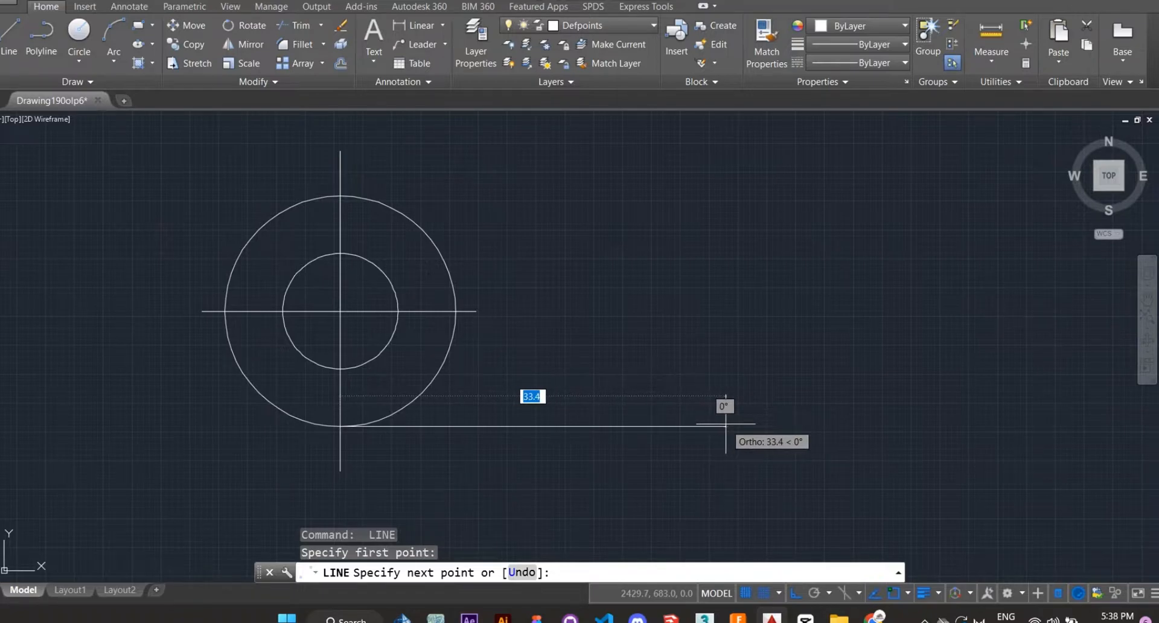
pyautogui.write('72')
pyautogui.press('Return')
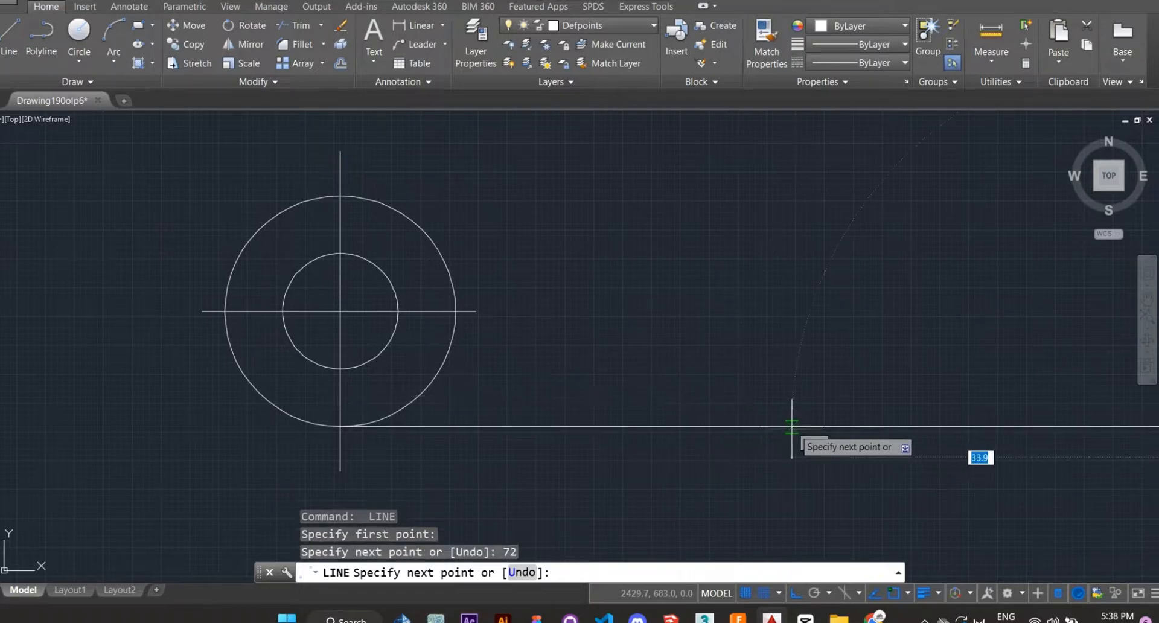
pyautogui.scroll(-2, 792, 427)
pyautogui.moveTo(813, 426); pyautogui.dragTo(503, 417, button='middle')
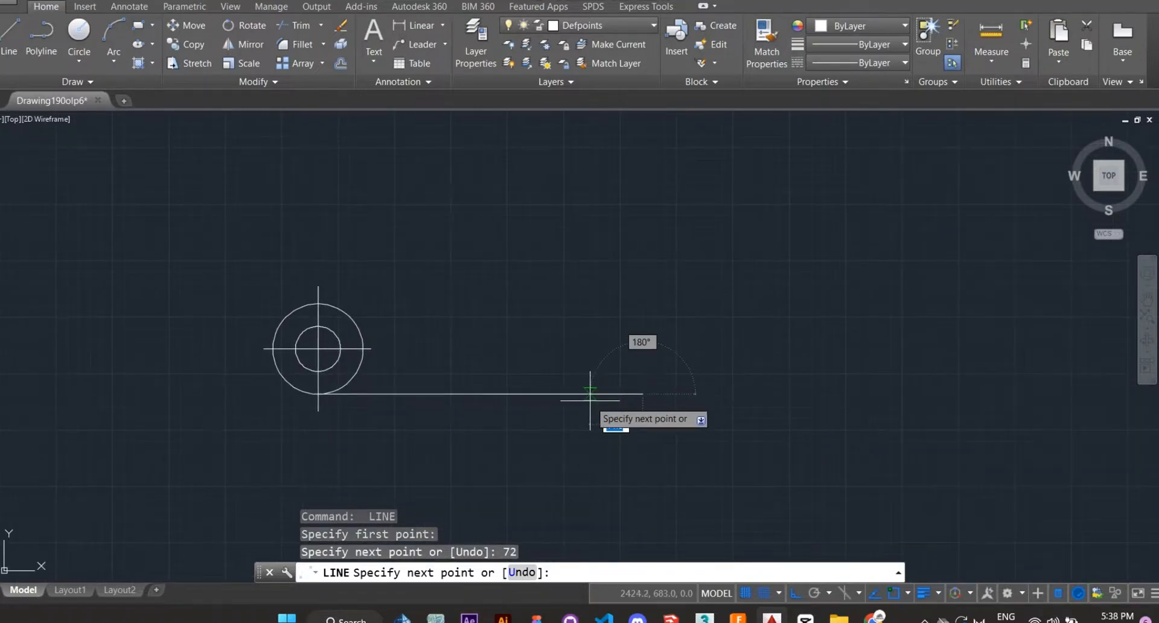
pyautogui.press('Escape')
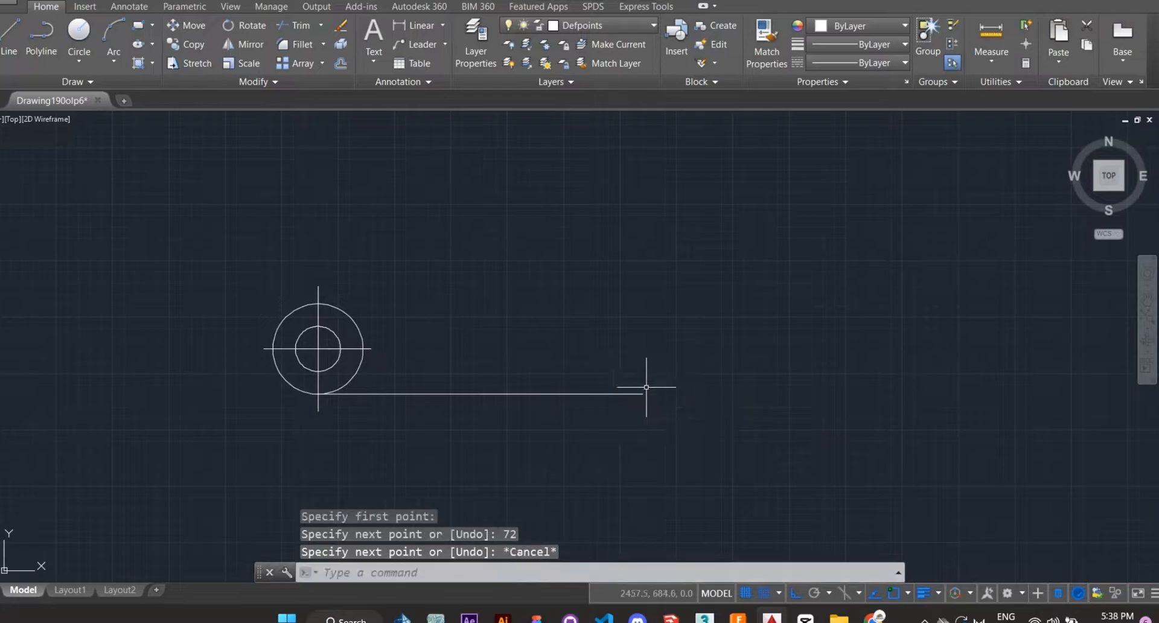
# Step: Draw a circle with a radius of 20 centered on the midpoint of the line of length 72
pyautogui.click(70, 38)
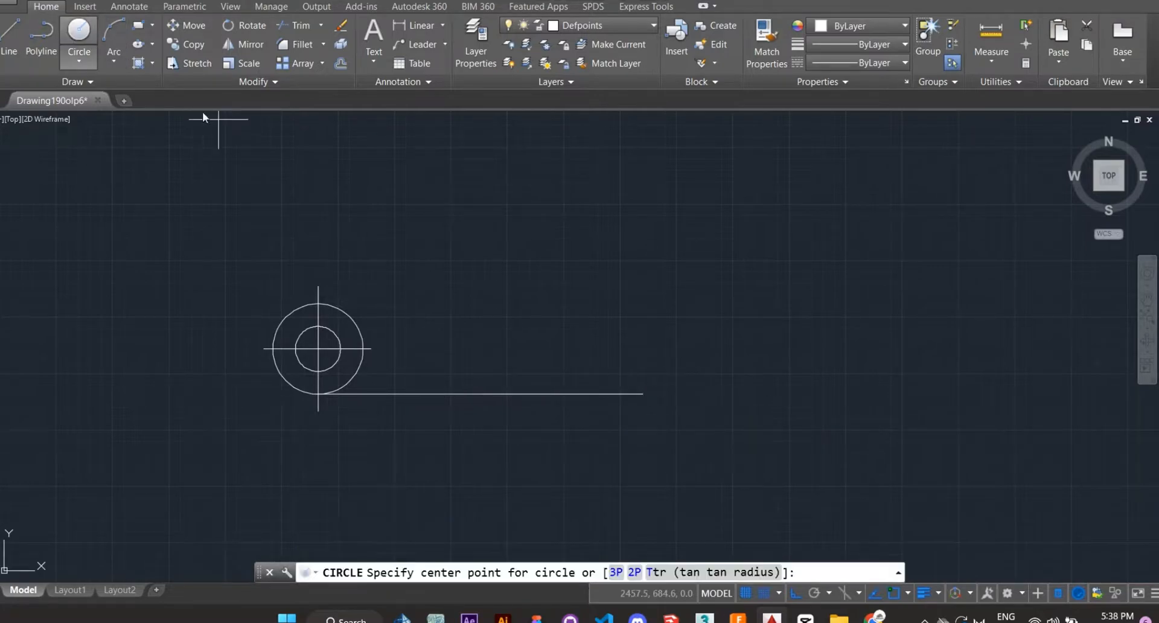
pyautogui.click(480, 394)
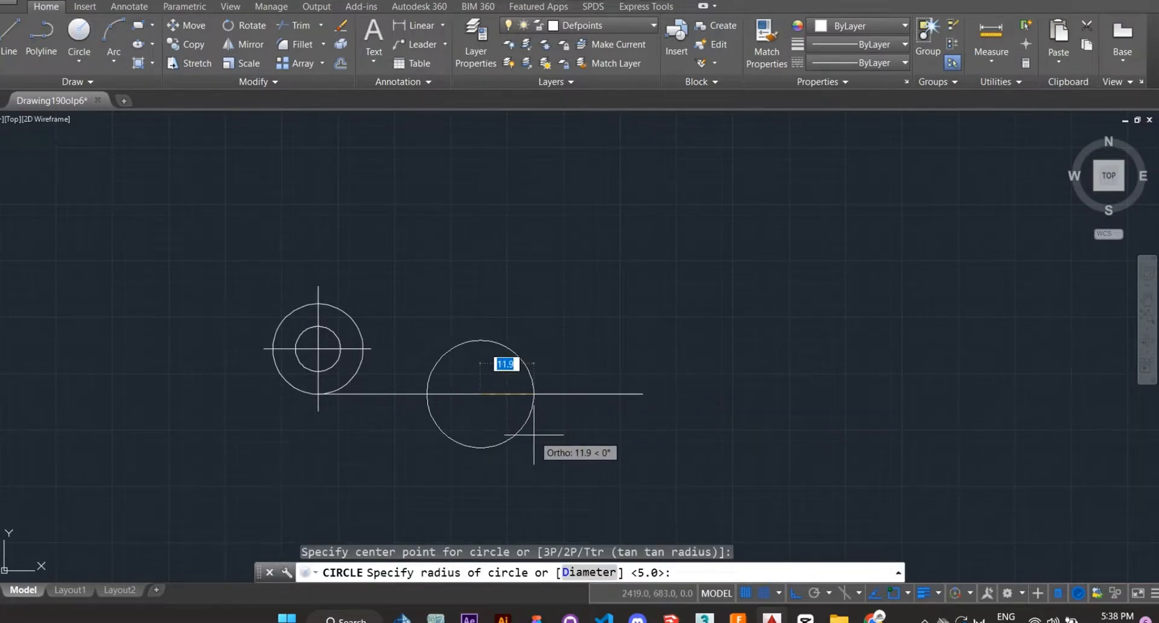
pyautogui.write('20')
pyautogui.press('Return')
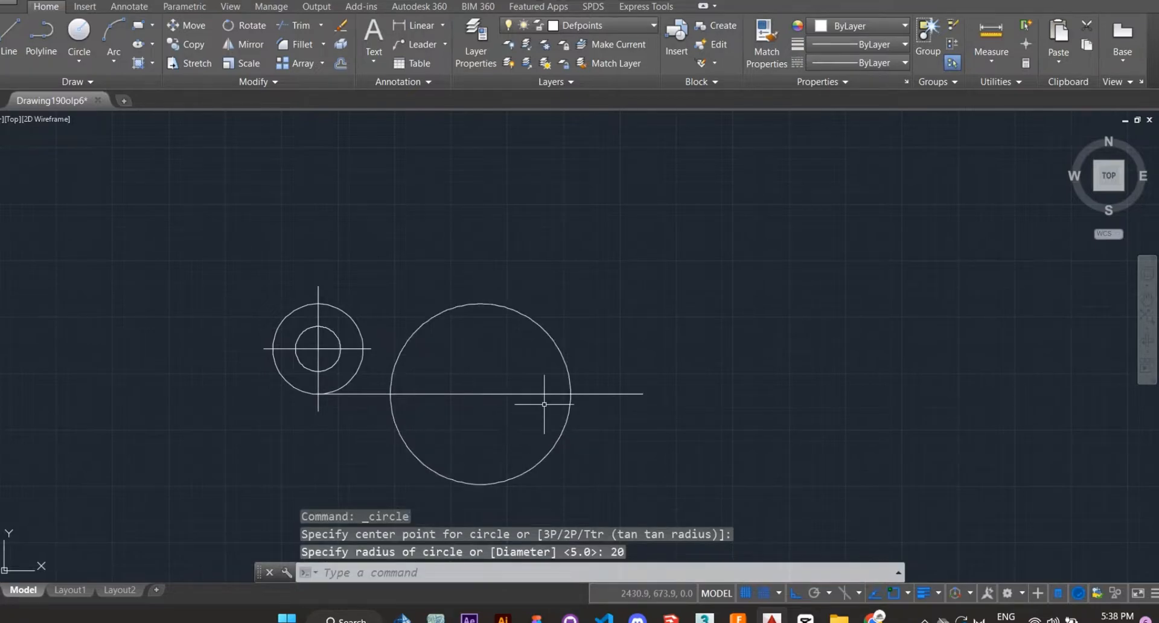
# Step: Draw a circle with a radius of 12.5 concentric with the radius 20 circle at the midpoint of the 72-long line
pyautogui.press('Return')
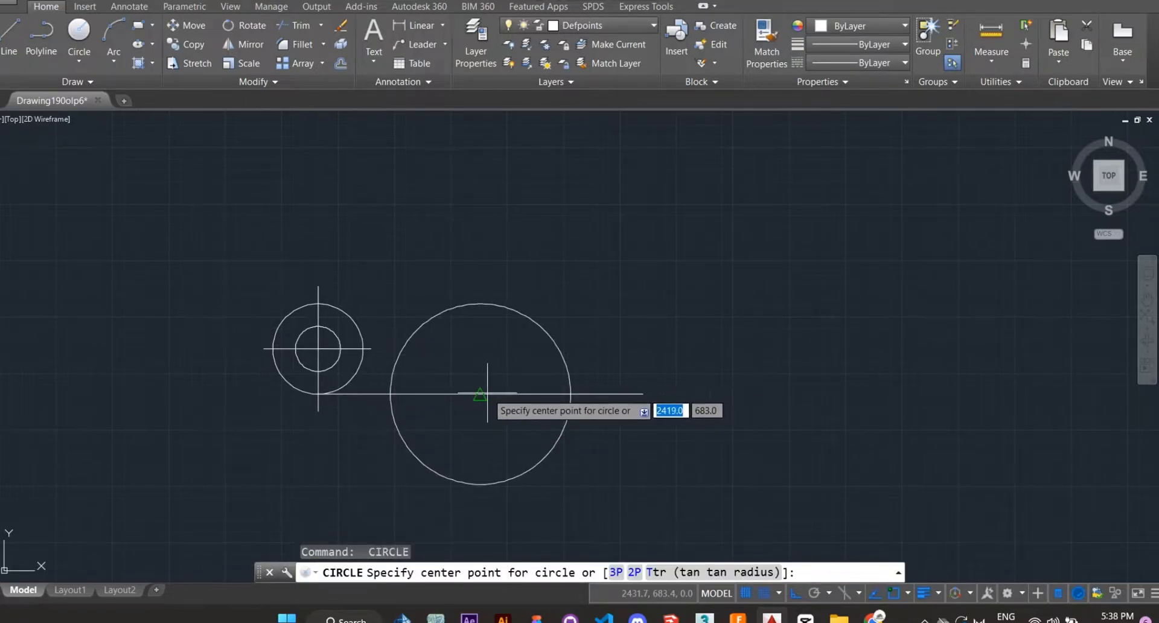
pyautogui.click(481, 398)
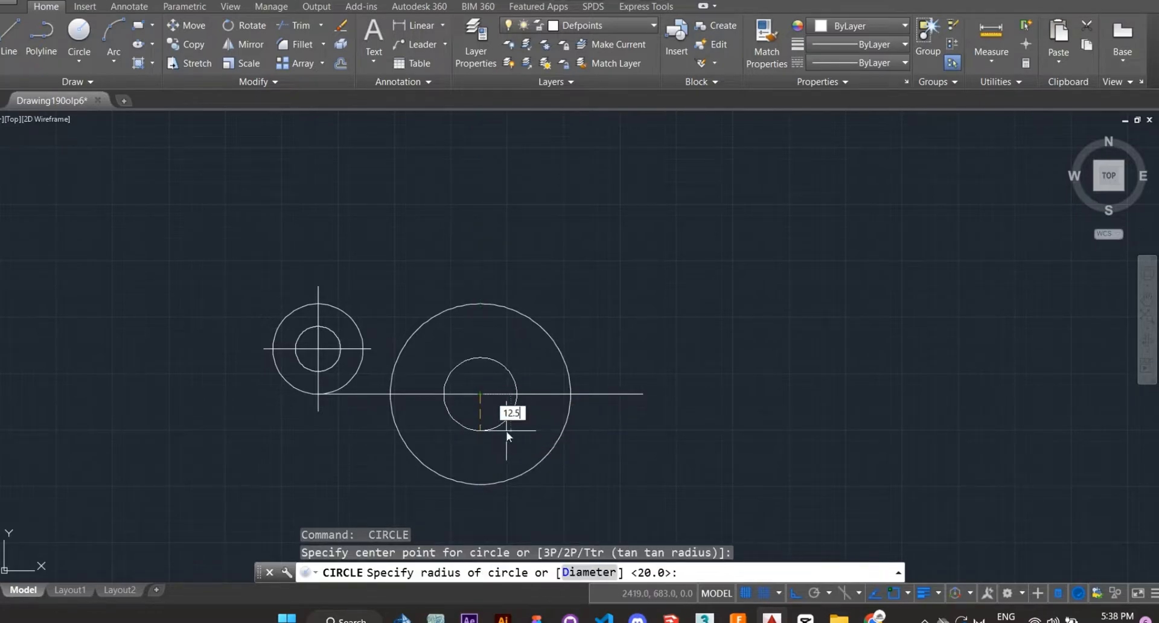
pyautogui.press('Return')
pyautogui.scroll(4, 494, 401)
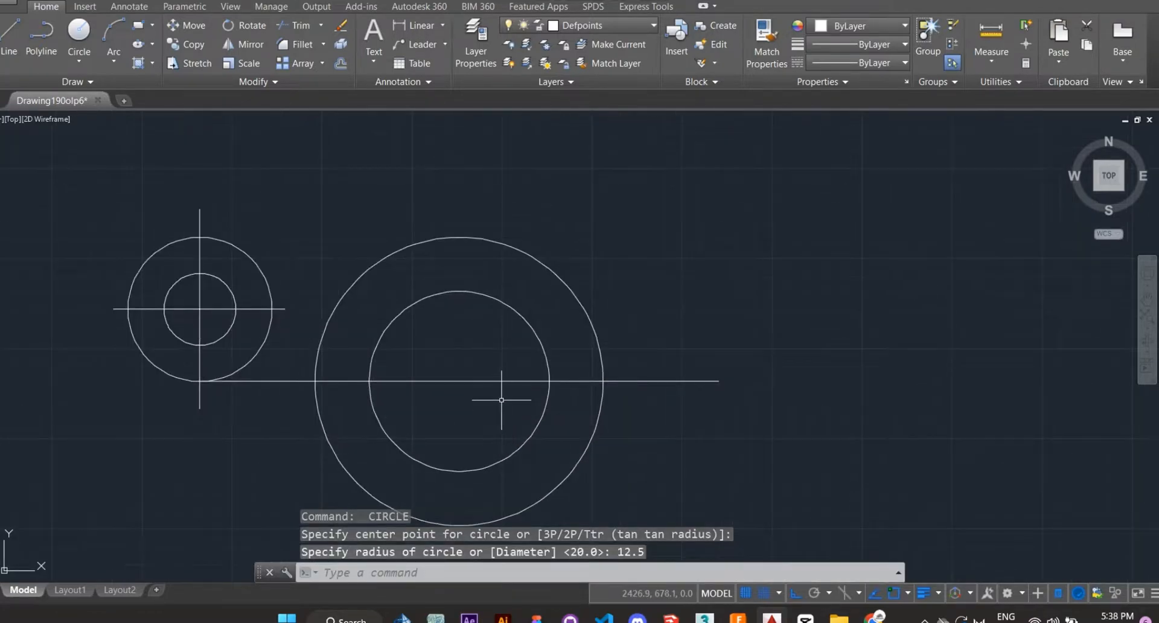
pyautogui.scroll(-2, 498, 401)
pyautogui.moveTo(499, 401)
pyautogui.mouseDown(button='middle')
pyautogui.moveTo(559, 388)
pyautogui.moveTo(577, 418)
pyautogui.mouseUp(button='middle')
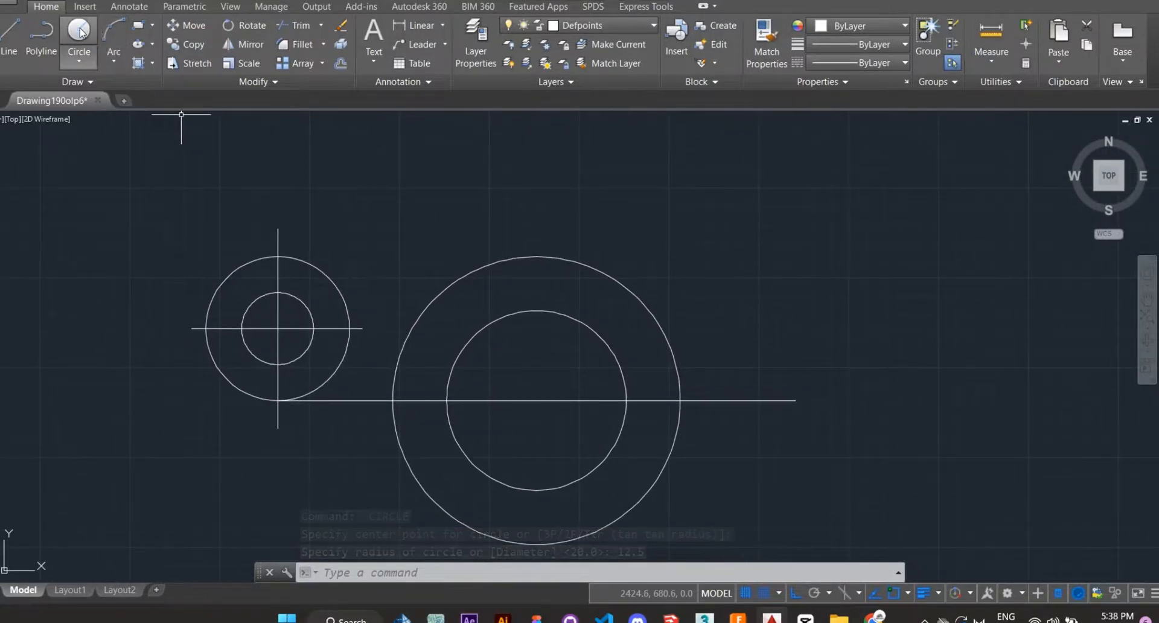
# Step: Draw a vertical line 10 long downward from the right end of the 72-long line
pyautogui.press('Return')
pyautogui.moveTo(711, 461); pyautogui.dragTo(597, 451, button='middle')
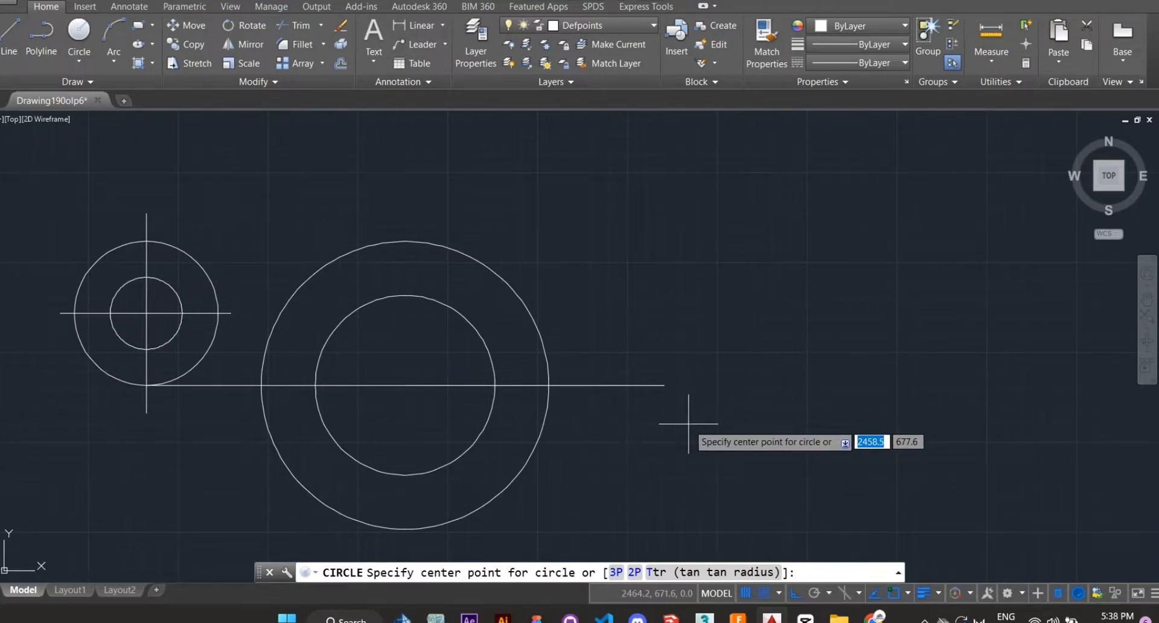
pyautogui.click(6, 48)
pyautogui.click(664, 384)
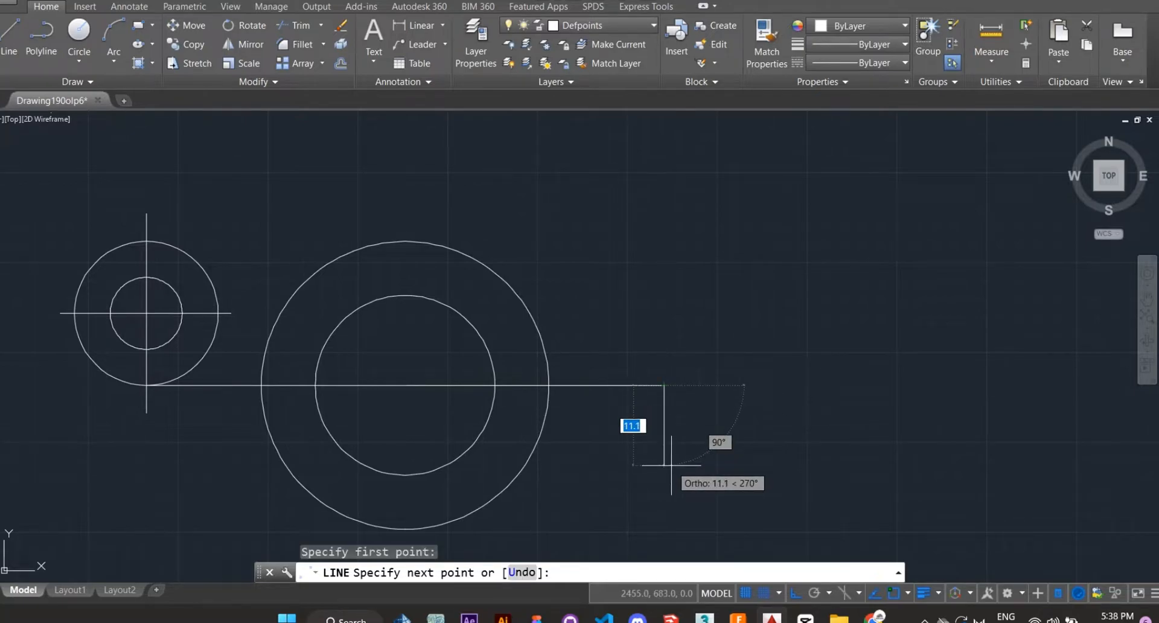
pyautogui.write('10')
pyautogui.press('Return')
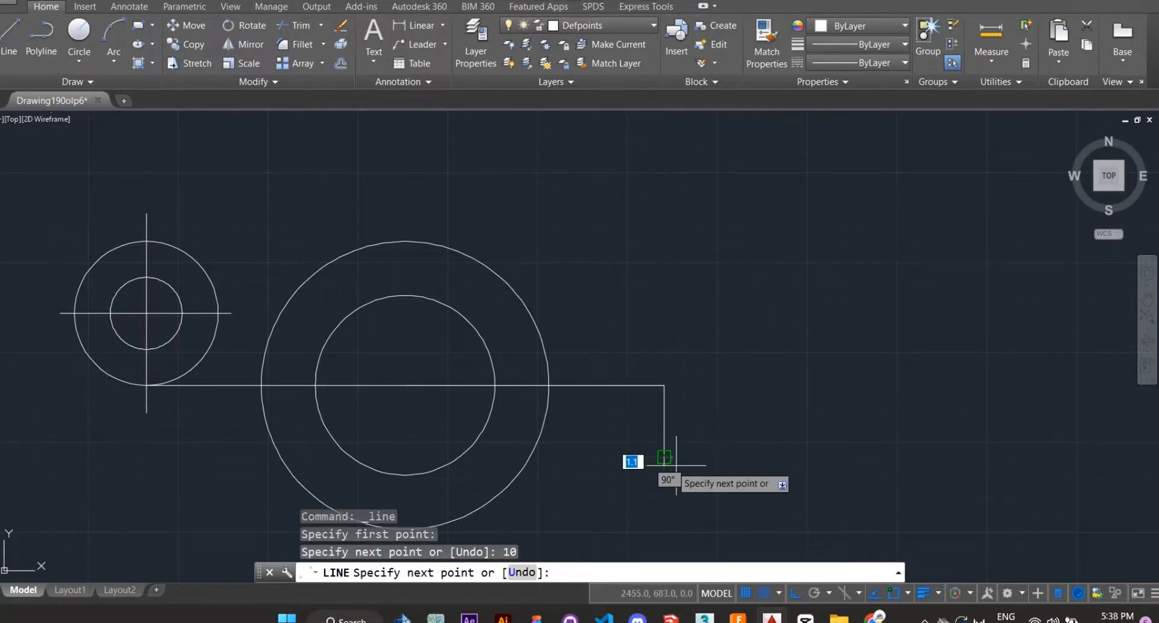
pyautogui.press('Escape')
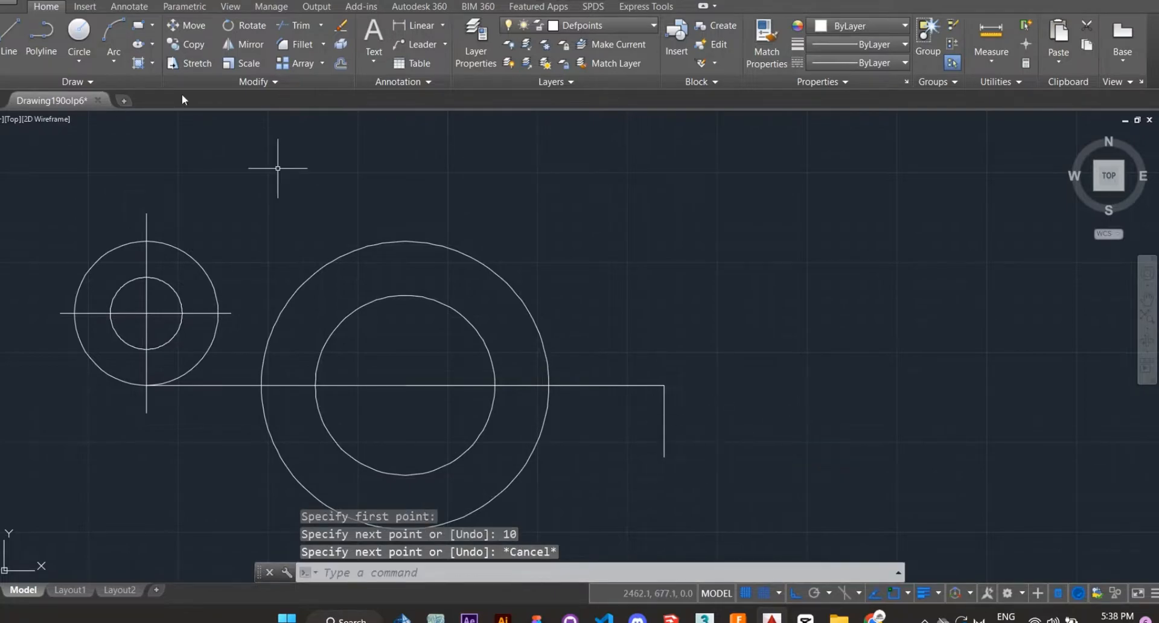
# Step: Draw a circle with a radius of 10 centered on the lower end of the short vertical line
pyautogui.click(78, 36)
pyautogui.moveTo(792, 463); pyautogui.dragTo(668, 387, button='middle')
pyautogui.click(542, 382)
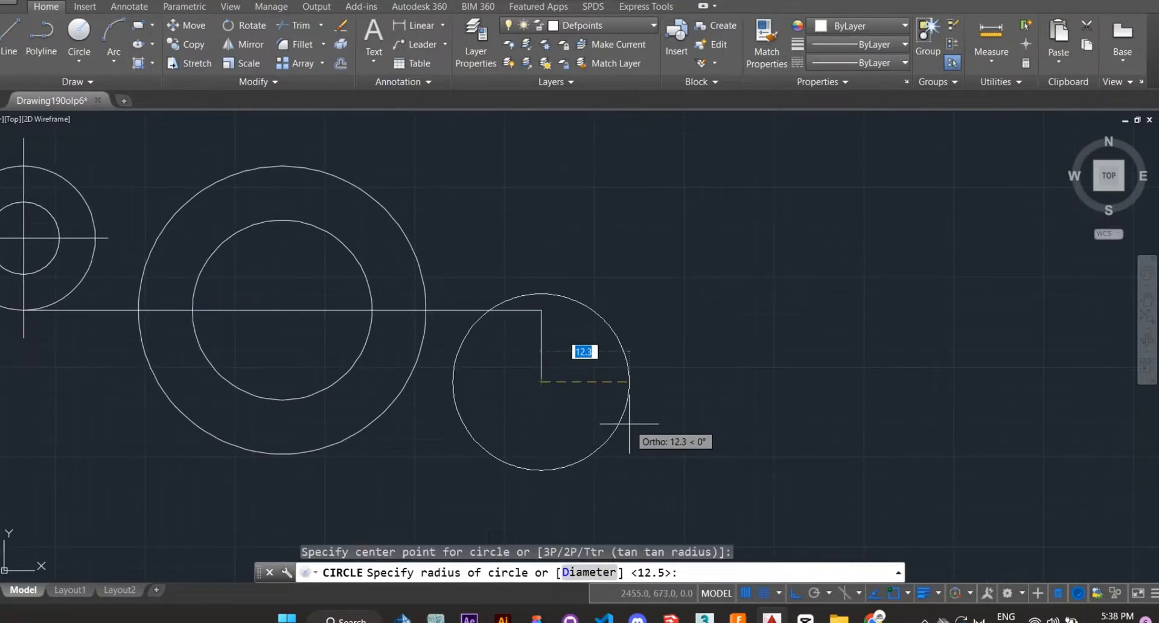
pyautogui.write('10')
pyautogui.press('Return')
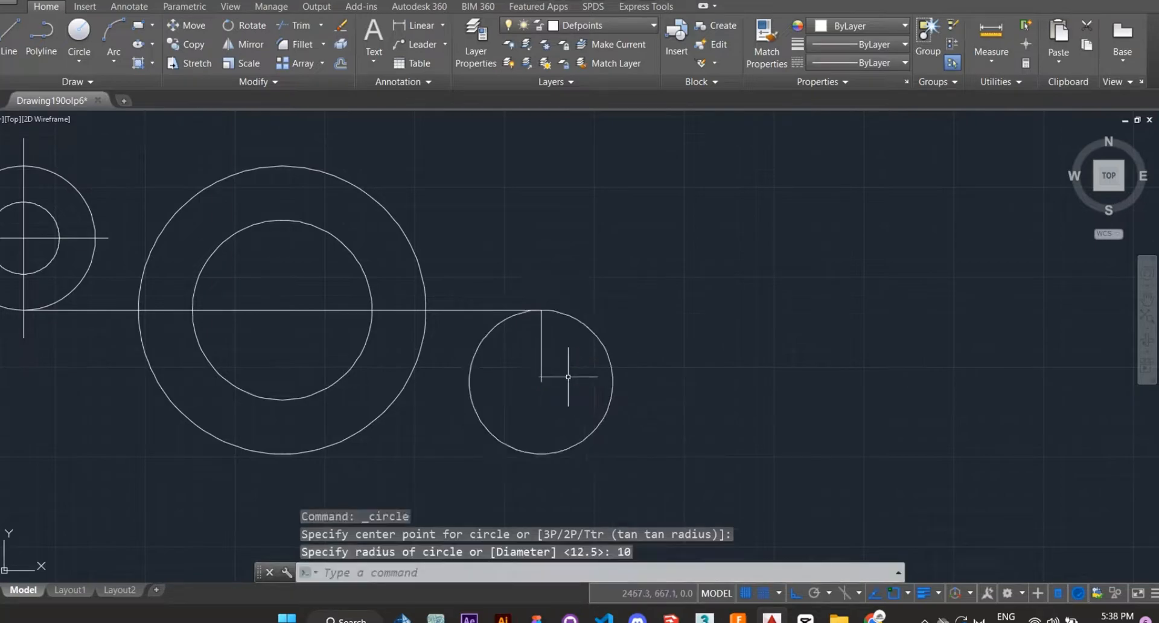
# Step: Draw a concentric circle with a radius of 5 inside the radius 10 circle on the right
pyautogui.press('Return')
pyautogui.press('Return')
pyautogui.click(542, 381)
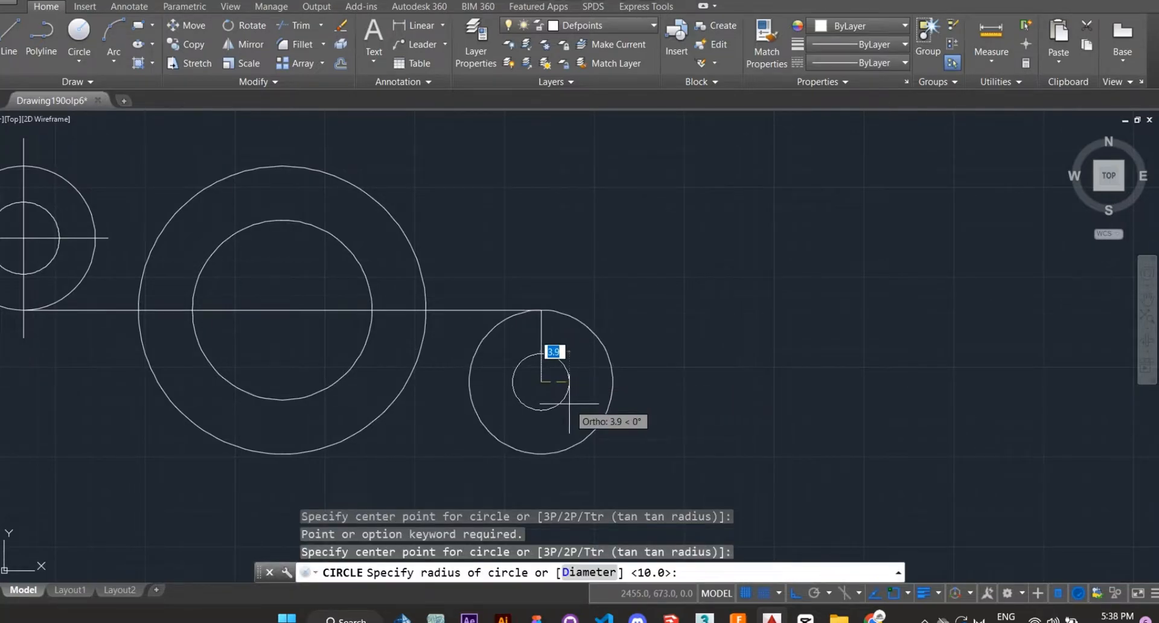
pyautogui.press('Return')
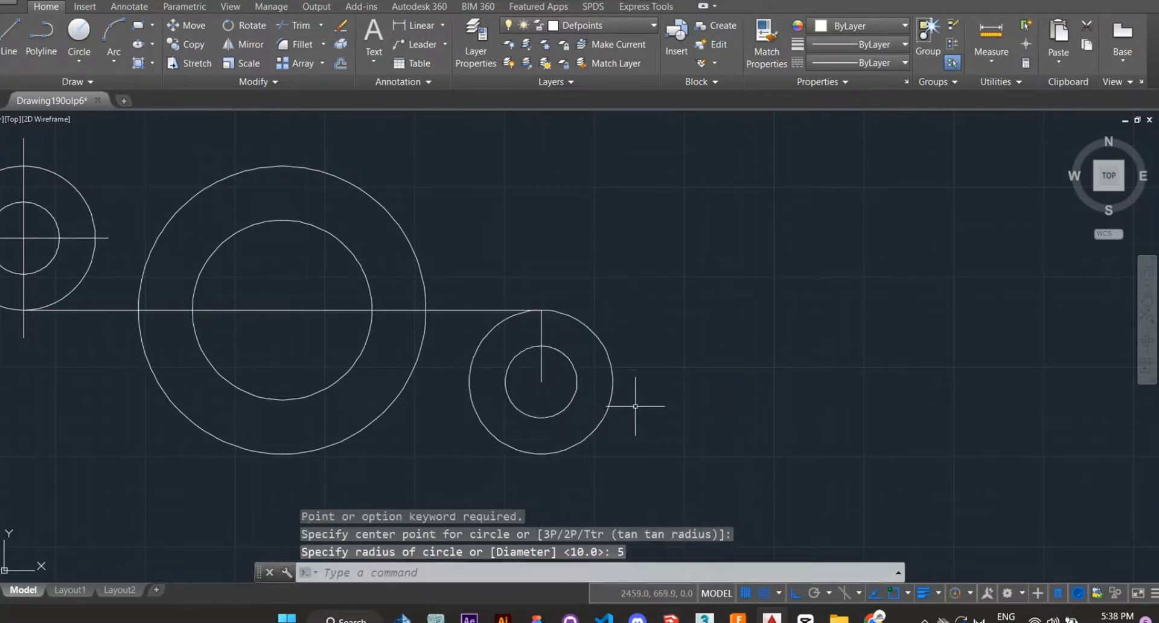
pyautogui.moveTo(608, 406); pyautogui.dragTo(701, 418, button='middle')
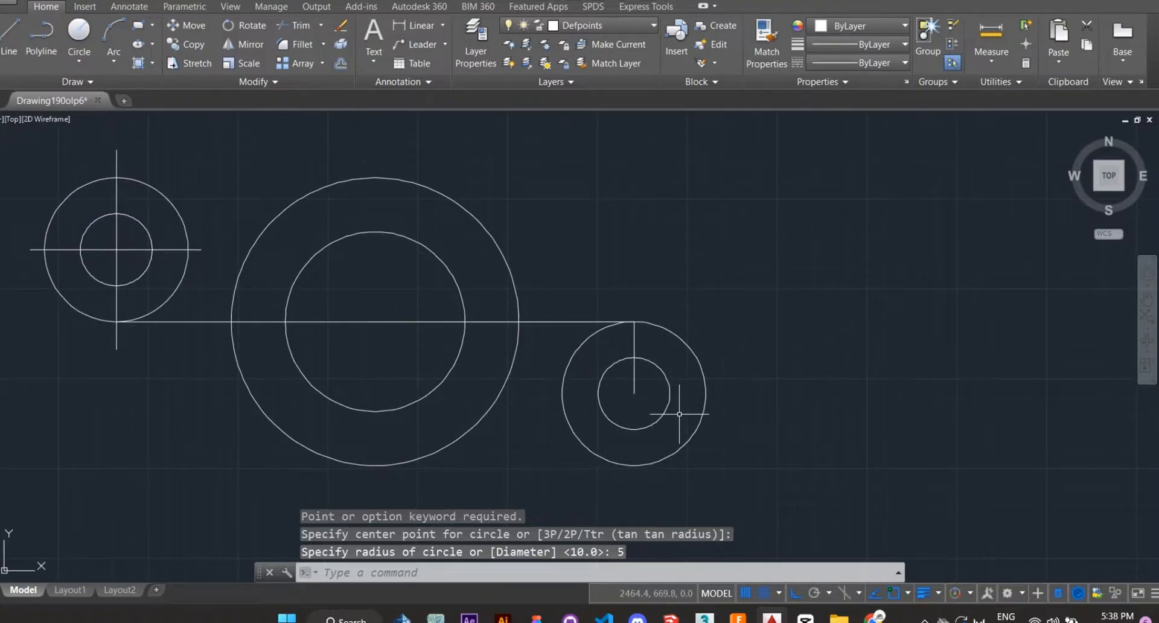
# Step: Draw a Tan, Tan, Radius circle of radius 42 touching the top of the large middle circle and the upper right of the right outer circle
pyautogui.click(79, 60)
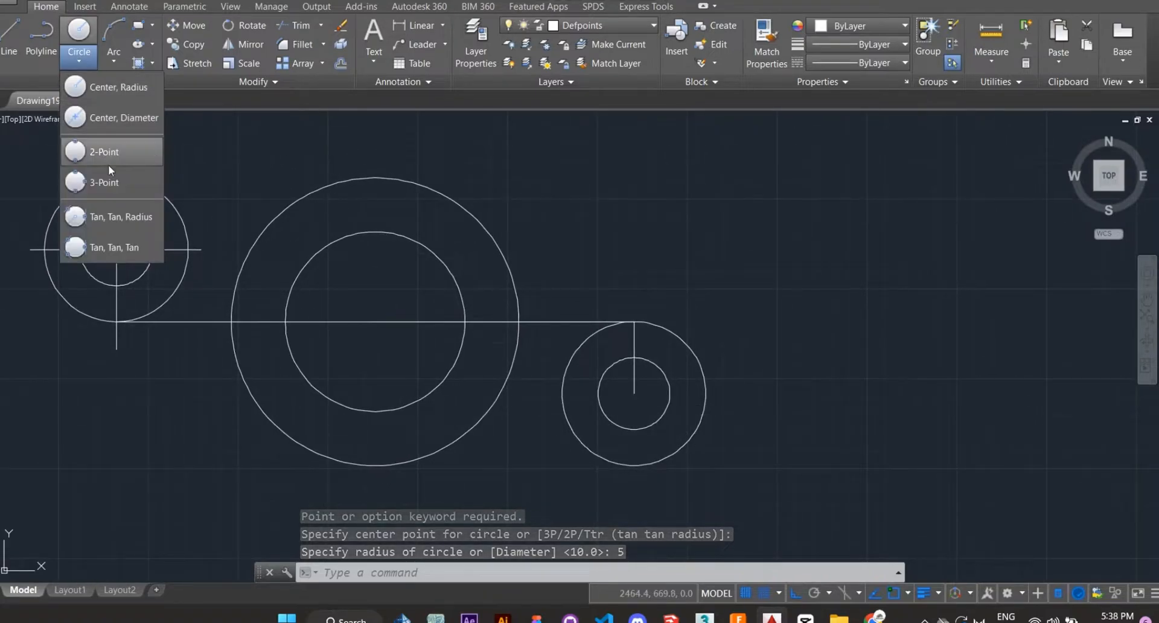
pyautogui.click(97, 216)
pyautogui.click(414, 182)
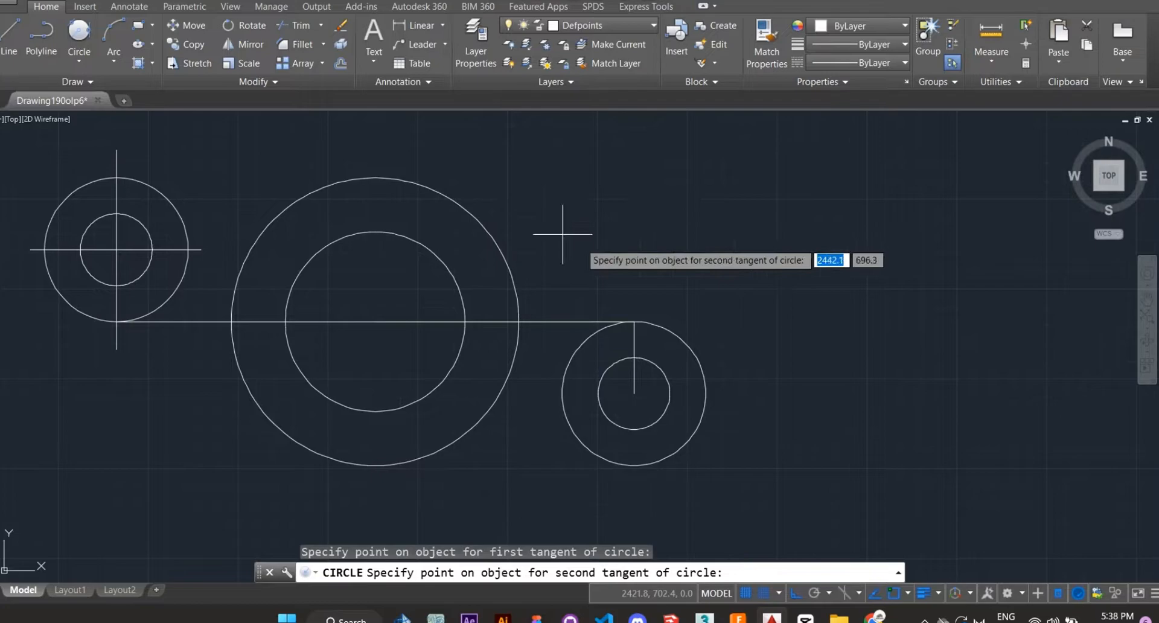
pyautogui.click(700, 349)
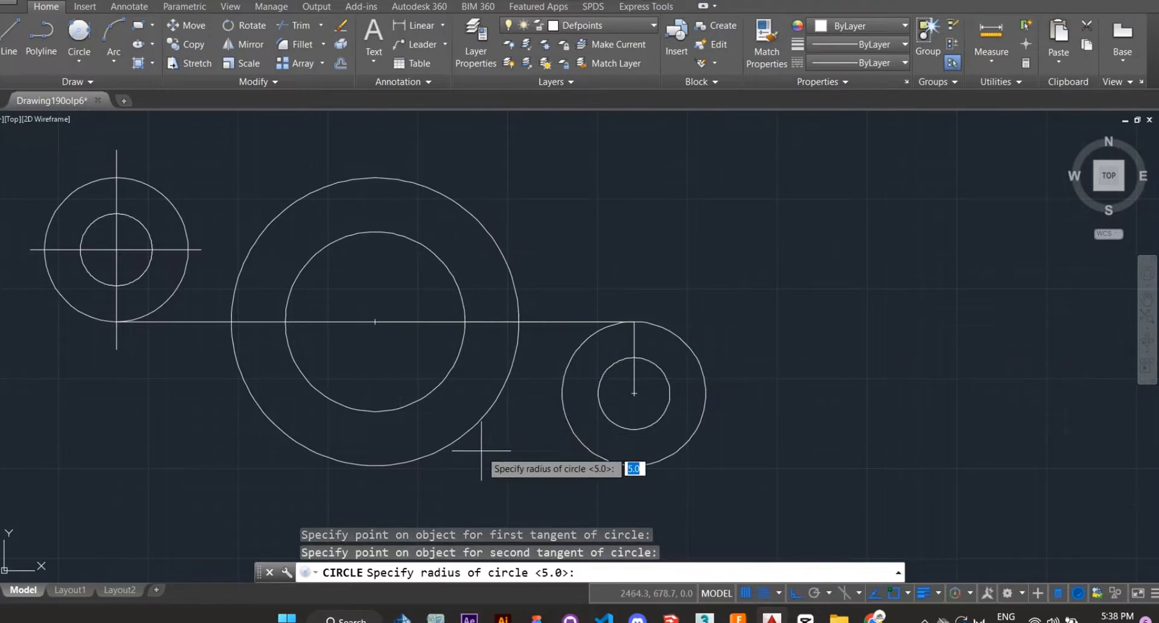
pyautogui.press('Return')
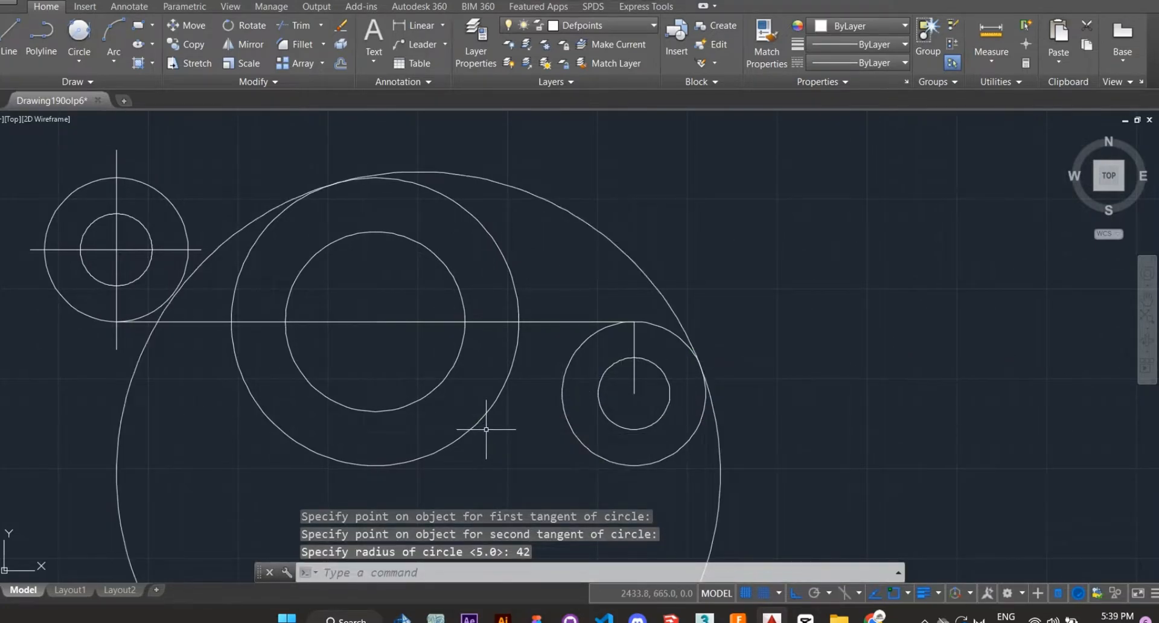
pyautogui.press('Return')
pyautogui.click(69, 304)
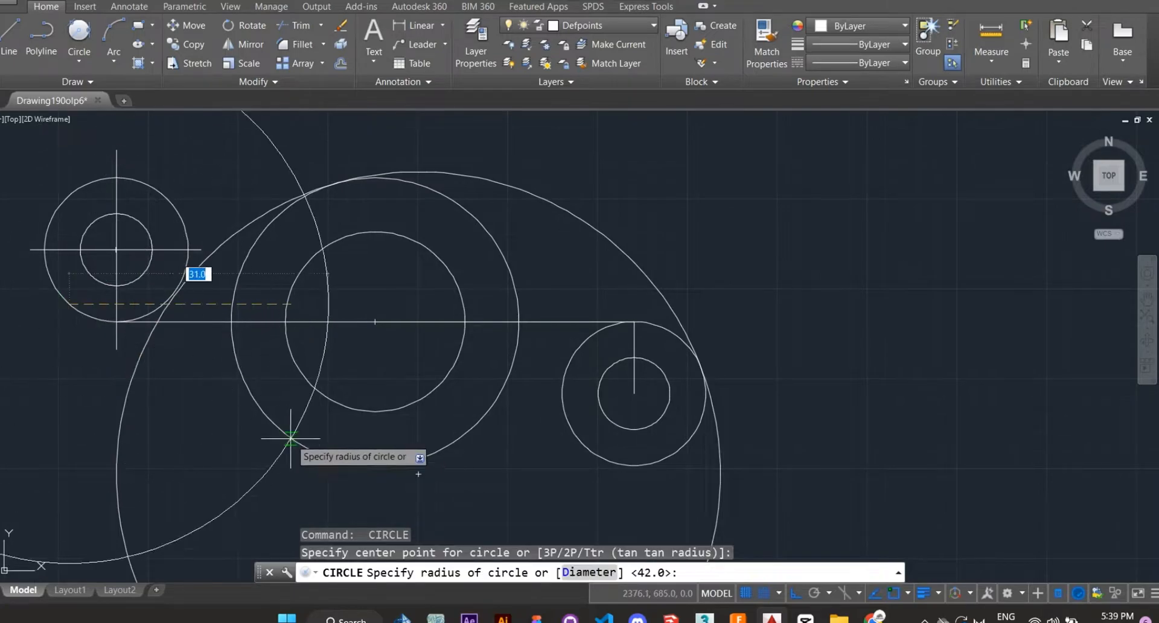
pyautogui.press('Escape')
# Step: Try a radius 42 circle tangent to the lower left of the left outer circle and the large middle circle, and undo it
pyautogui.click(79, 38)
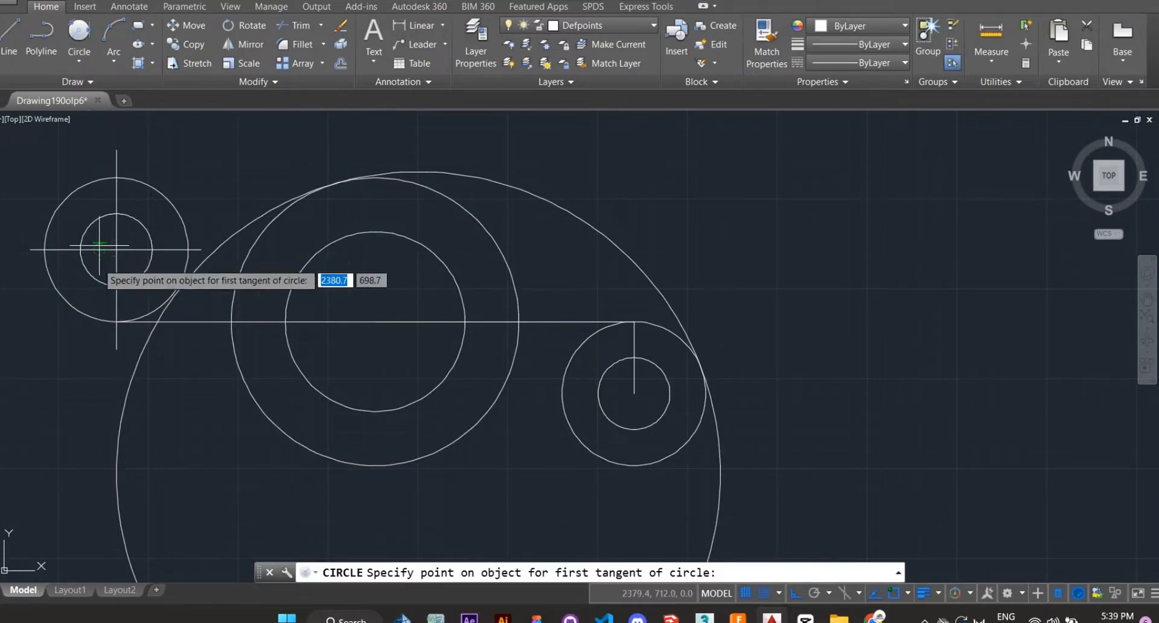
pyautogui.click(54, 283)
pyautogui.click(300, 459)
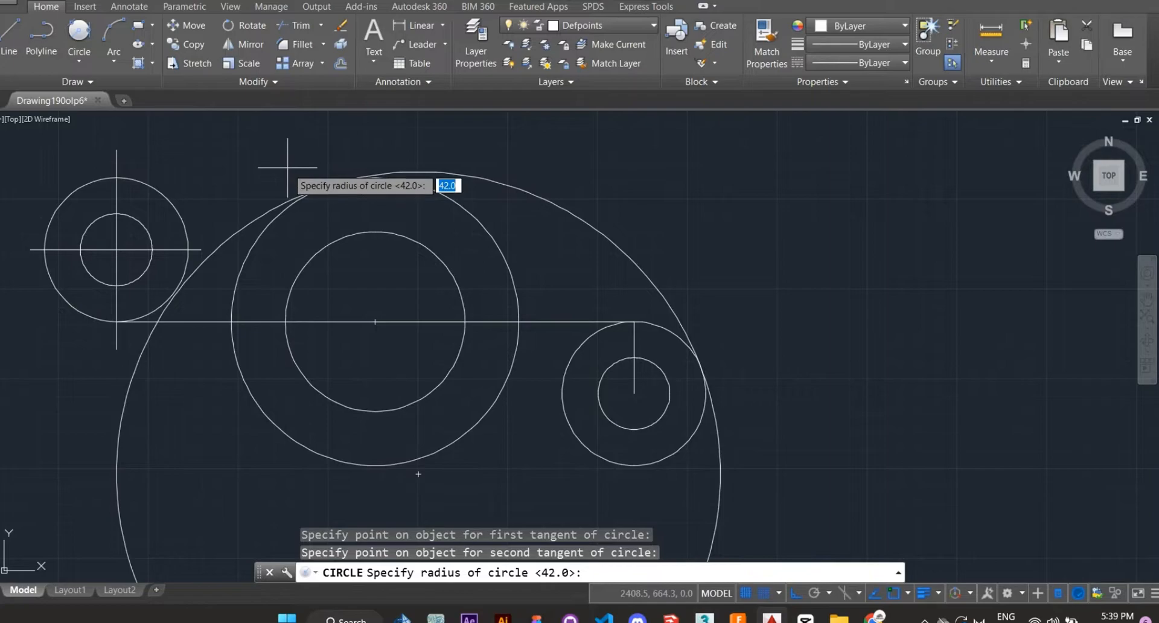
pyautogui.write('42')
pyautogui.press('Return')
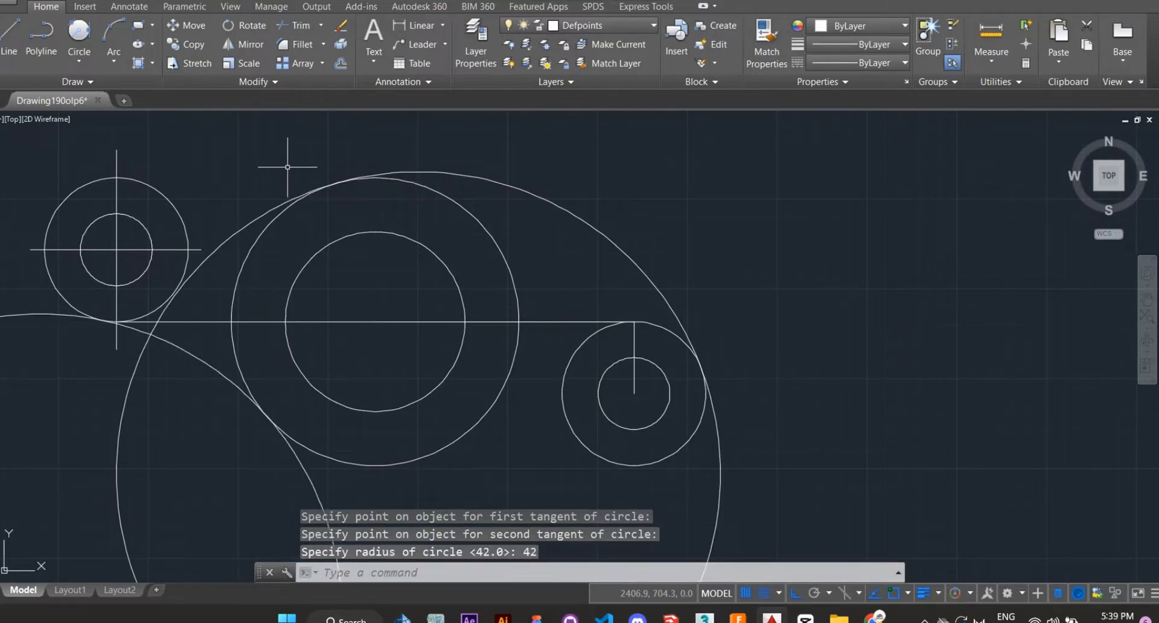
pyautogui.hotkey('ctrl', 'z')
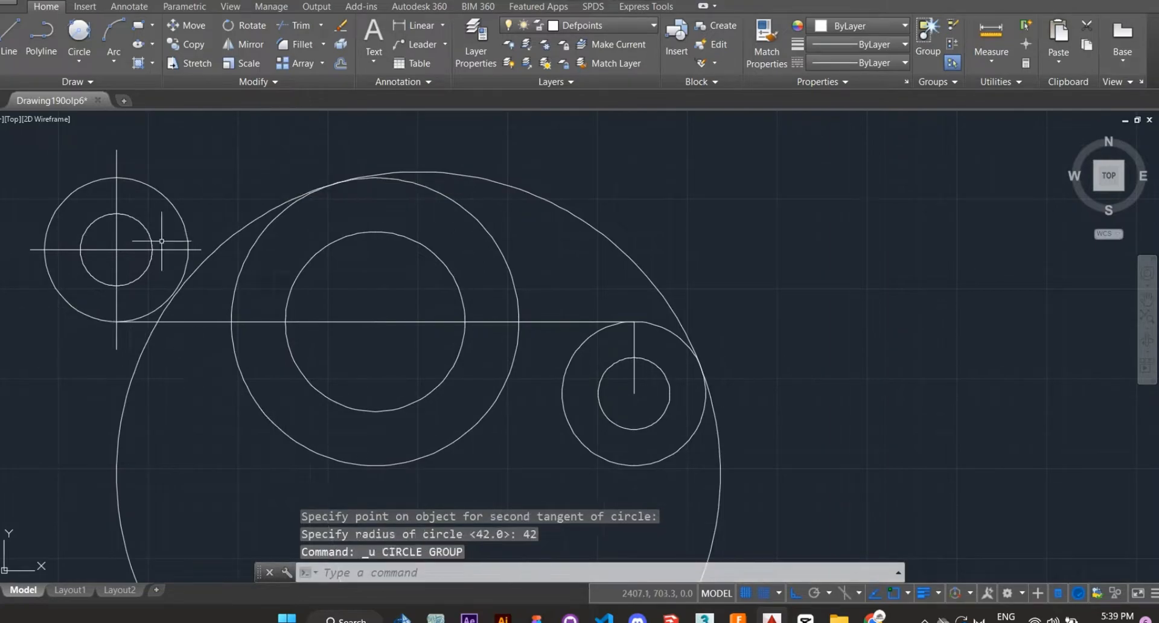
# Step: Draw a radius 42 circle tangent to the left outer circle and the bottom of the large middle circle, picking the left circle's upper left side
pyautogui.click(85, 37)
pyautogui.moveTo(88, 221); pyautogui.dragTo(189, 220, button='middle')
pyautogui.click(162, 206)
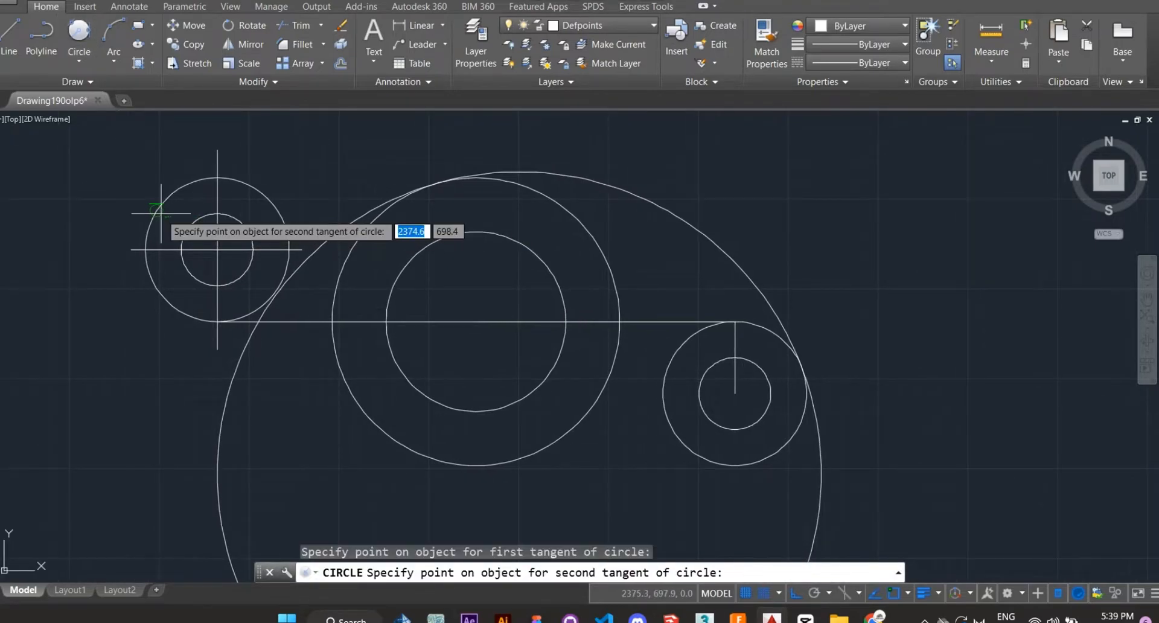
pyautogui.click(464, 469)
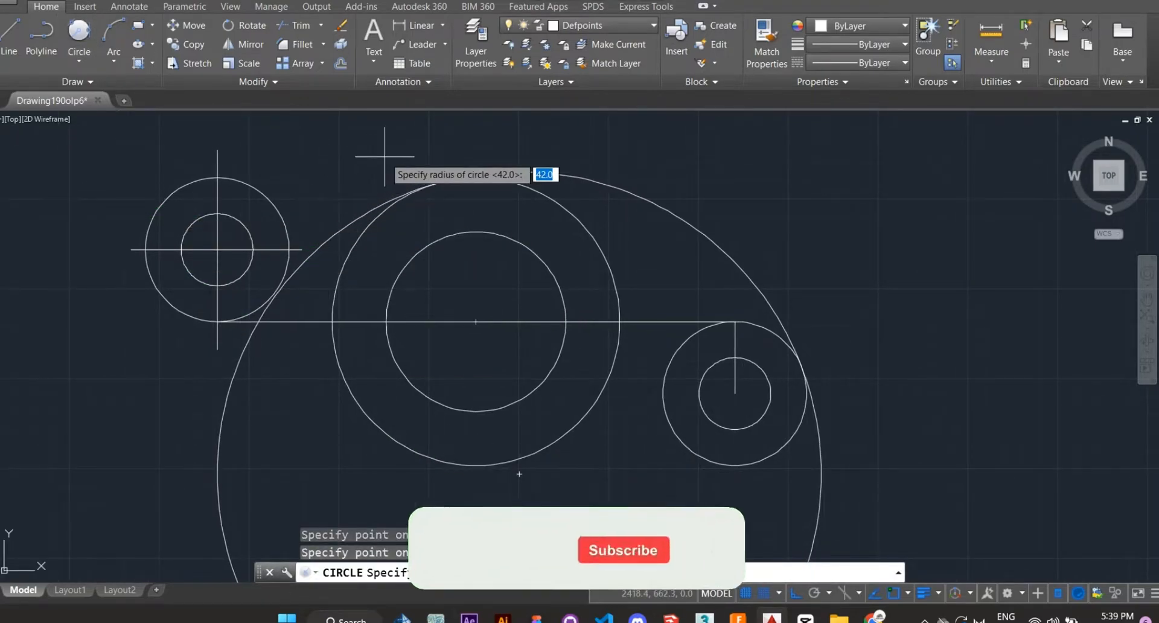
pyautogui.write('42')
pyautogui.press('Return')
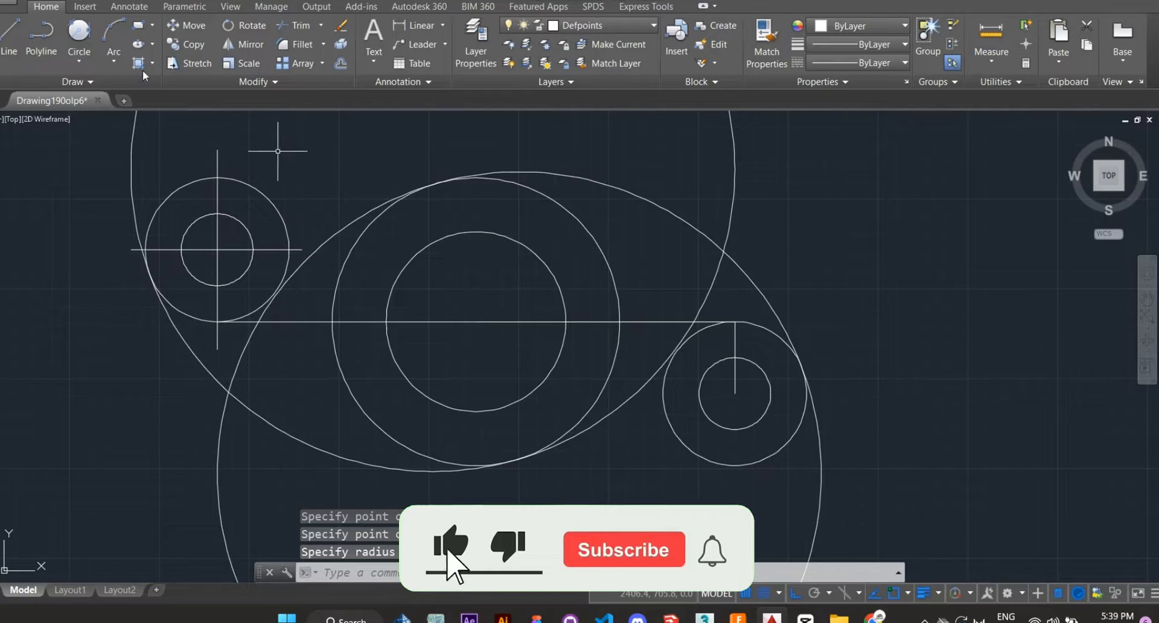
# Step: Draw a circle with a radius of 8 tangent to the upper right of the left outer circle and the large middle circle
pyautogui.click(78, 33)
pyautogui.click(277, 208)
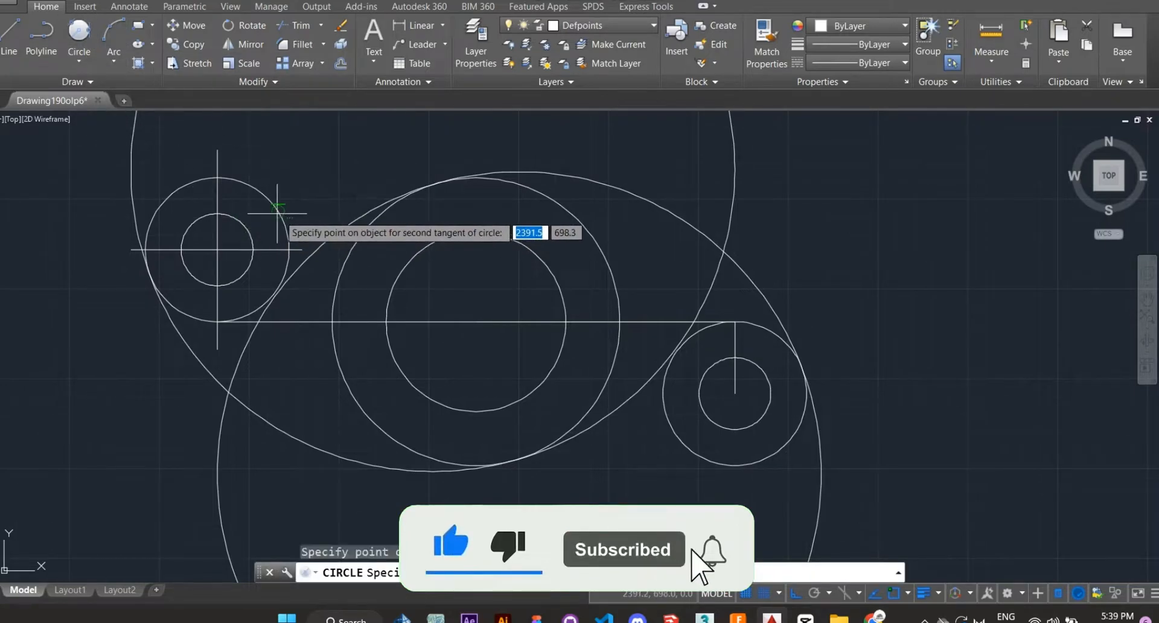
pyautogui.click(519, 472)
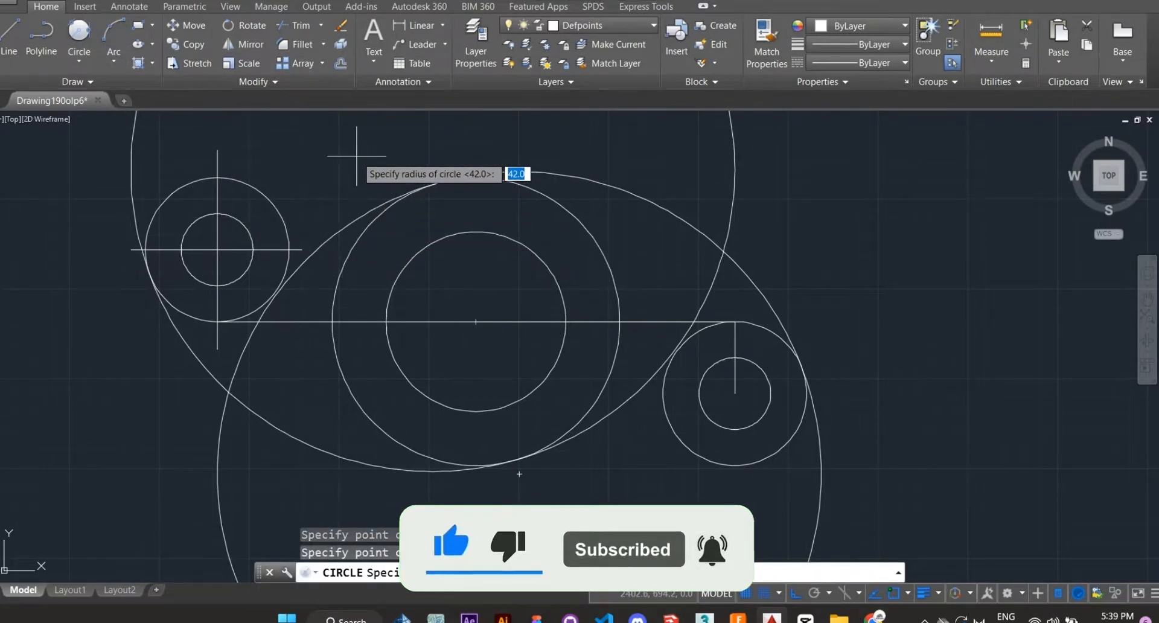
pyautogui.write('8')
pyautogui.press('Return')
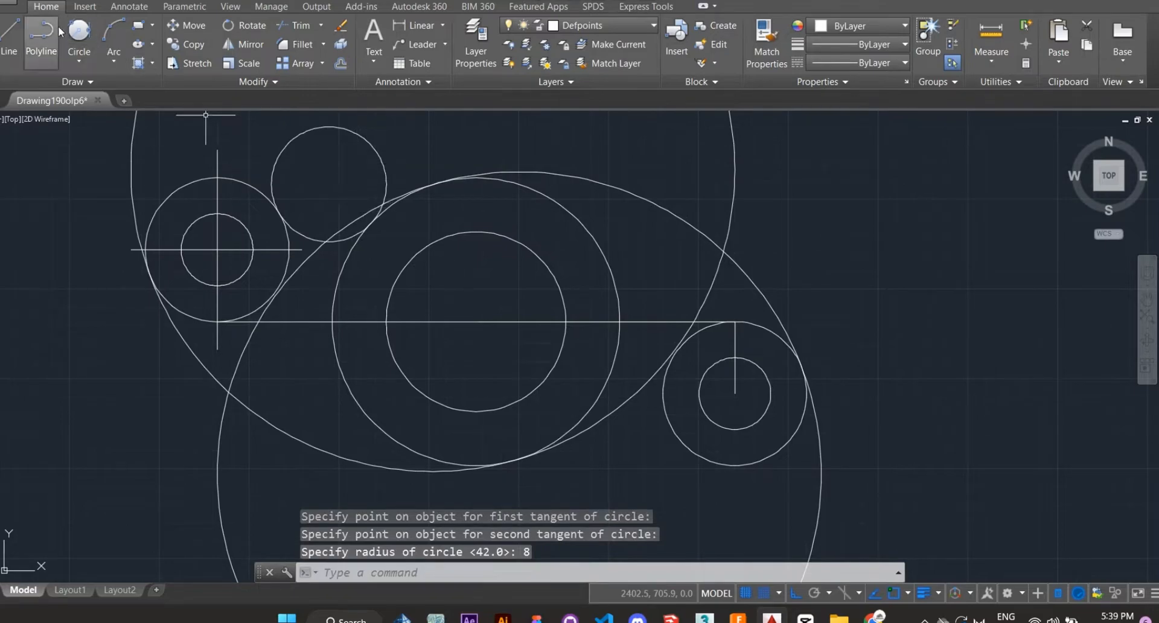
pyautogui.click(79, 34)
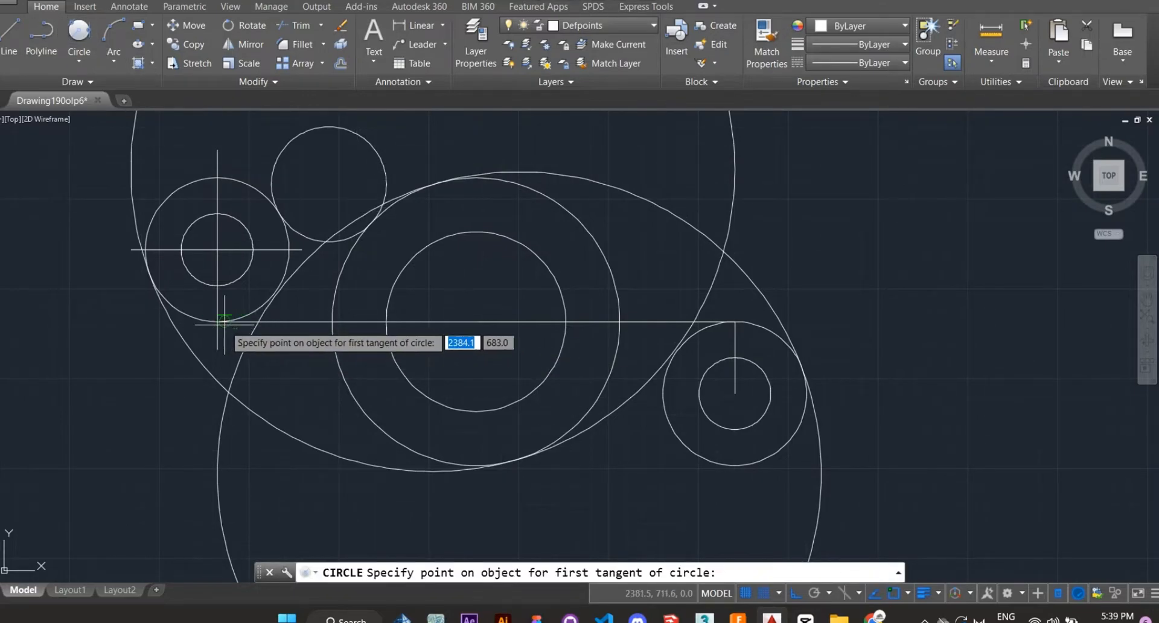
pyautogui.scroll(4, 220, 330)
pyautogui.click(333, 364)
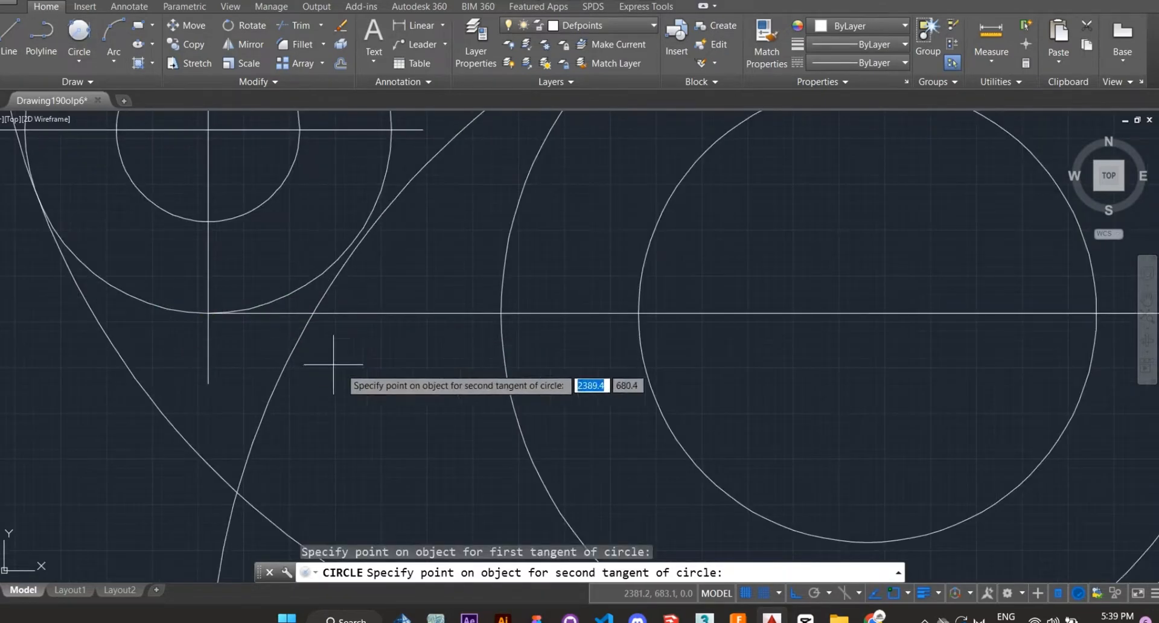
pyautogui.click(506, 403)
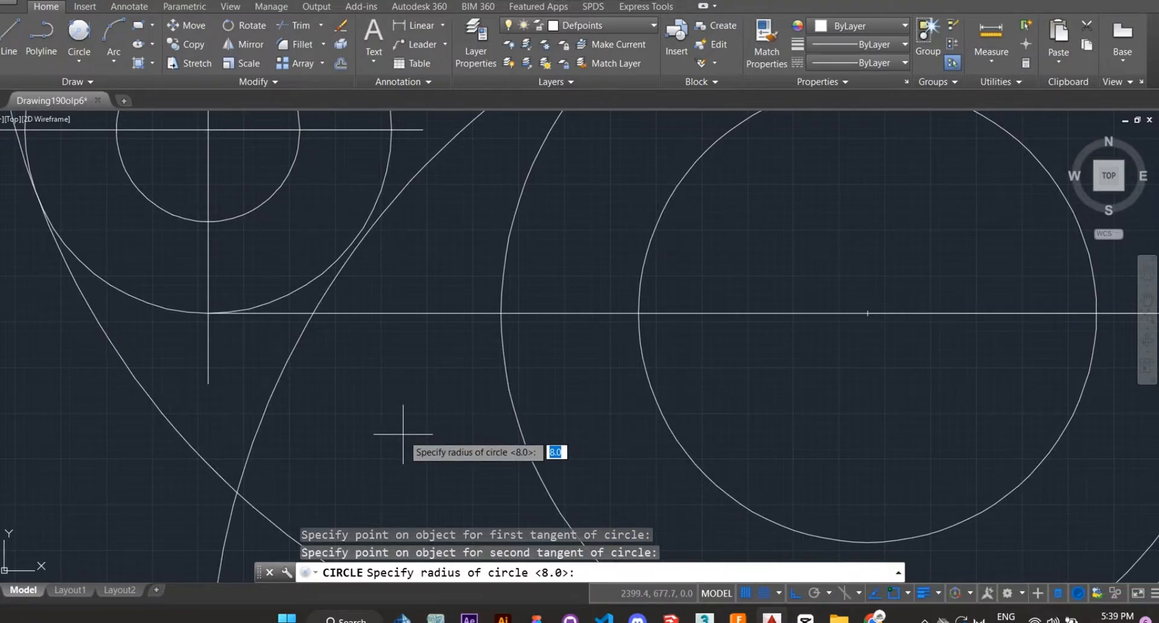
pyautogui.press('Escape')
pyautogui.scroll(-4, 412, 435)
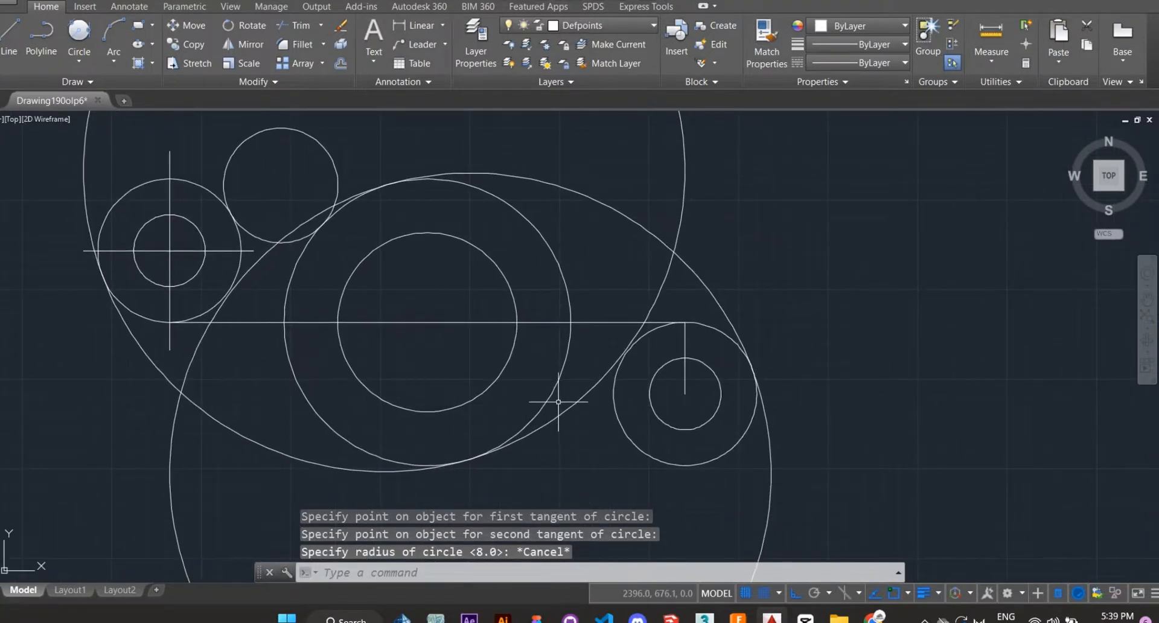
# Step: Draw a circle with a radius of 8 tangent to the lower right of the large middle circle and the right outer circle
pyautogui.click(81, 41)
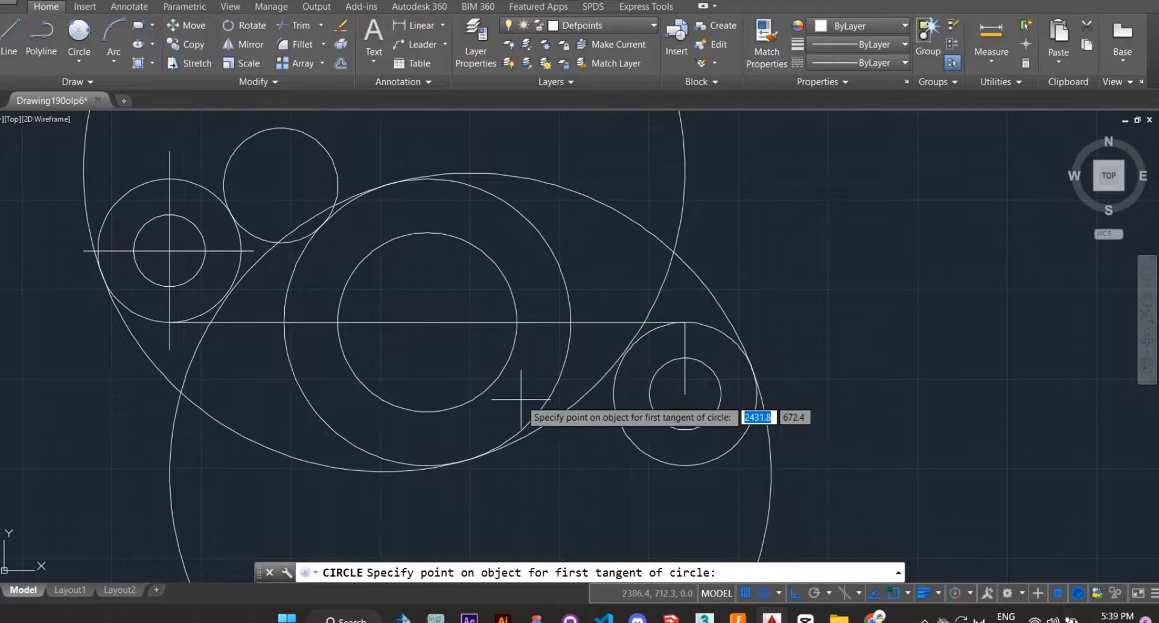
pyautogui.click(555, 385)
pyautogui.click(607, 392)
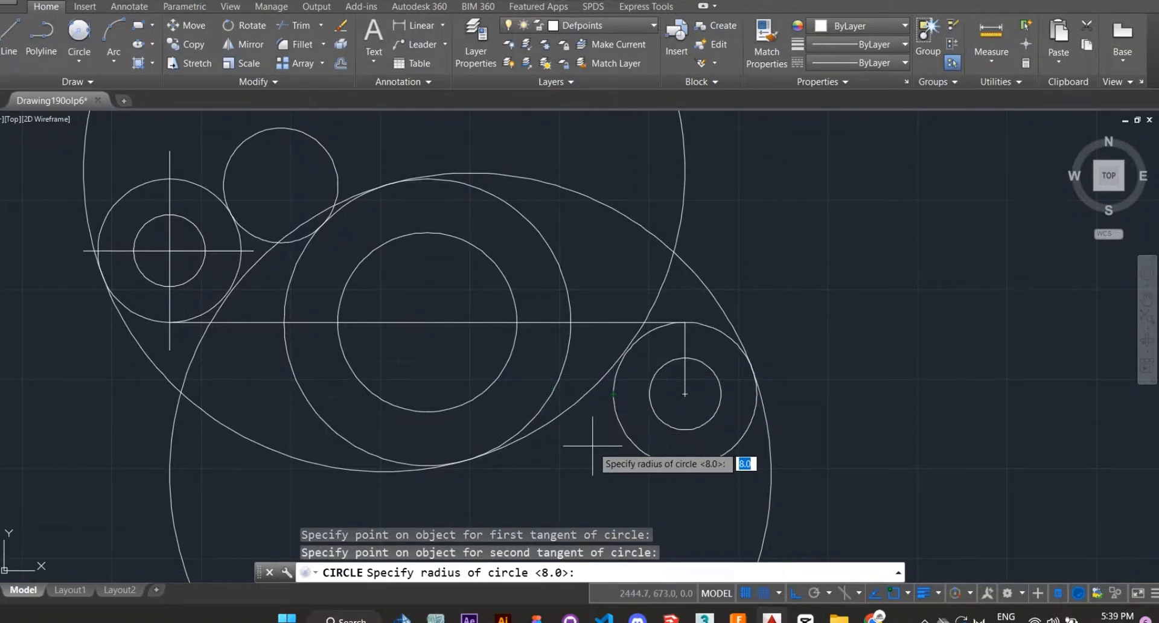
pyautogui.write('8')
pyautogui.press('Return')
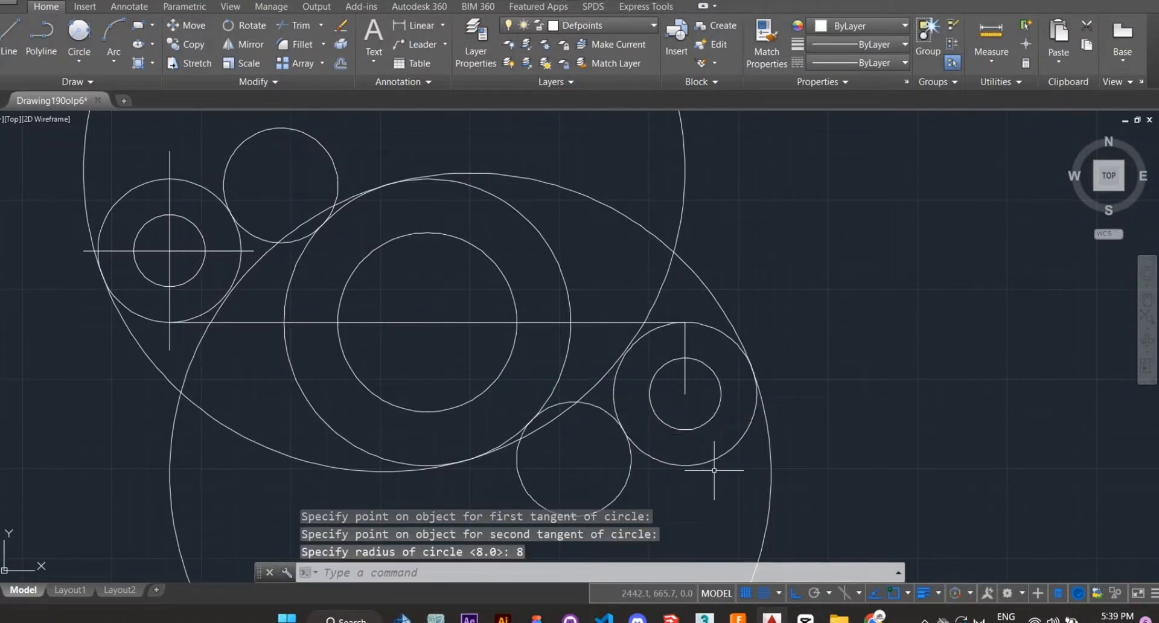
# Step: Using all objects as cutting edges, trim away the radius 42 circle's part above the left outer circle's tangent point
pyautogui.scroll(-2, 662, 427)
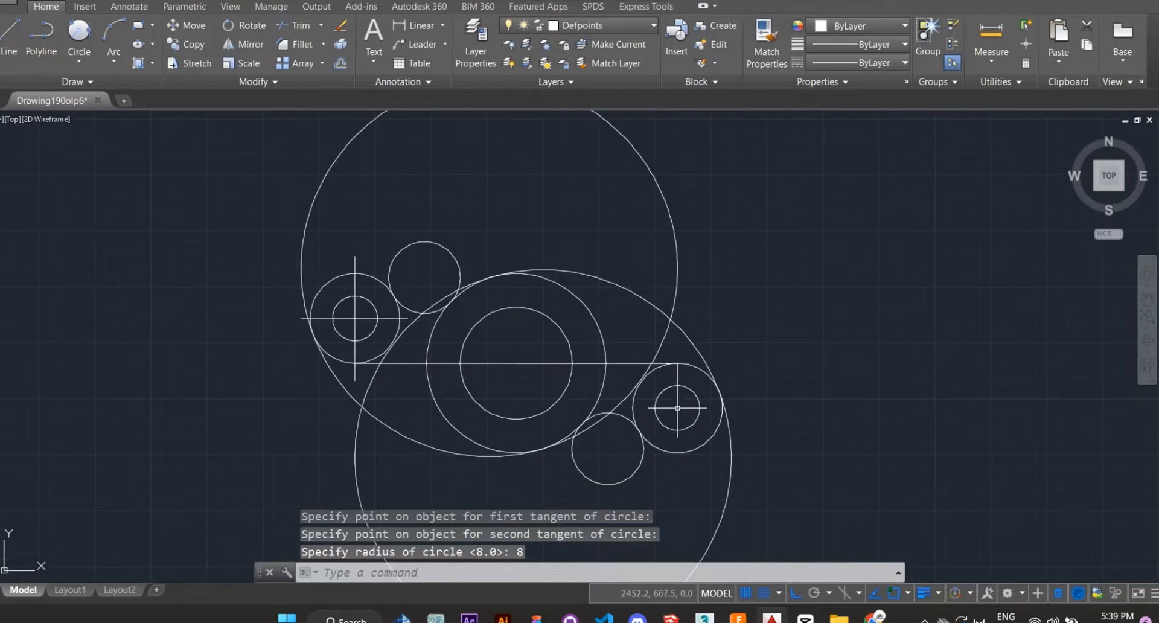
pyautogui.hotkey('ctrl', 'a')
pyautogui.click(296, 27)
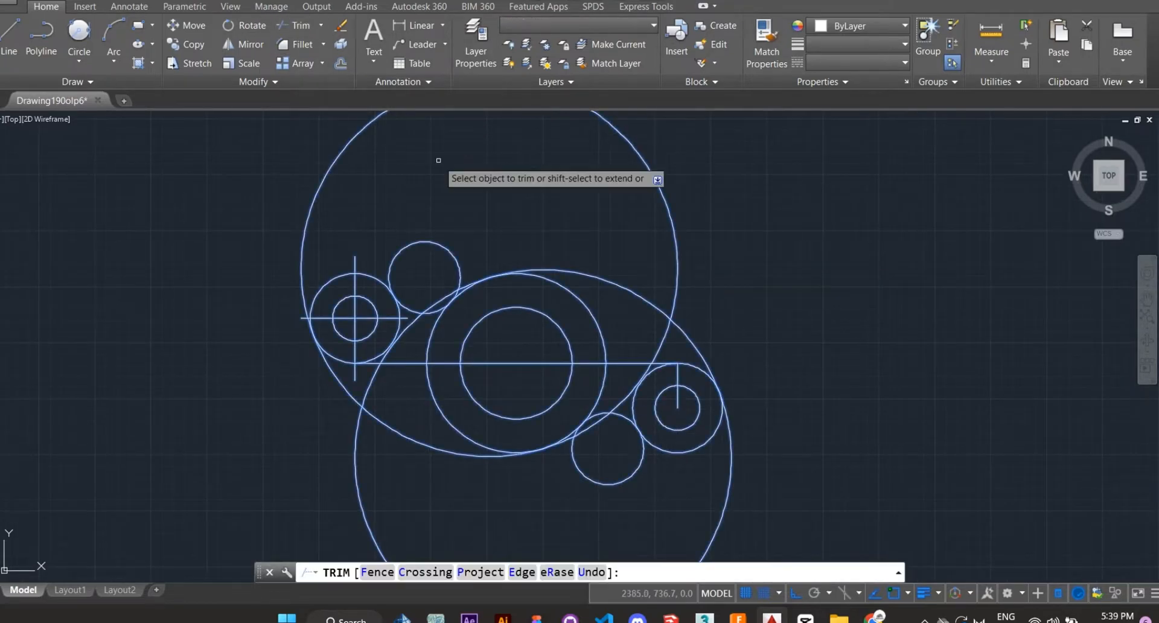
pyautogui.scroll(3, 339, 372)
pyautogui.click(329, 202)
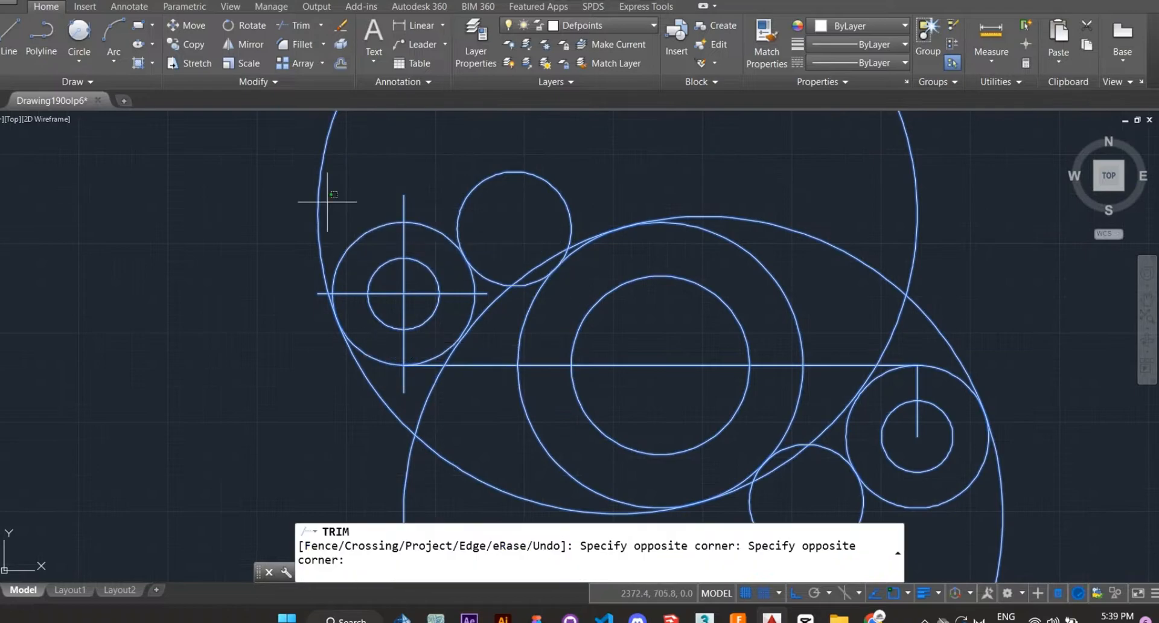
pyautogui.click(289, 297)
pyautogui.scroll(3, 302, 316)
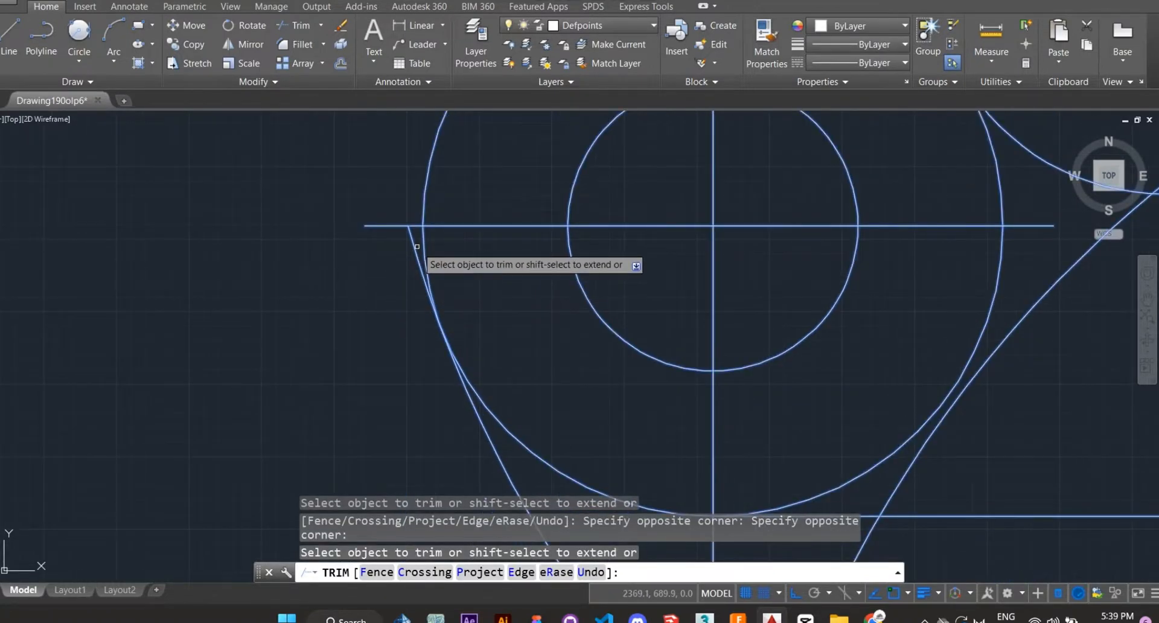
pyautogui.scroll(-2, 395, 284)
pyautogui.scroll(1, 265, 414)
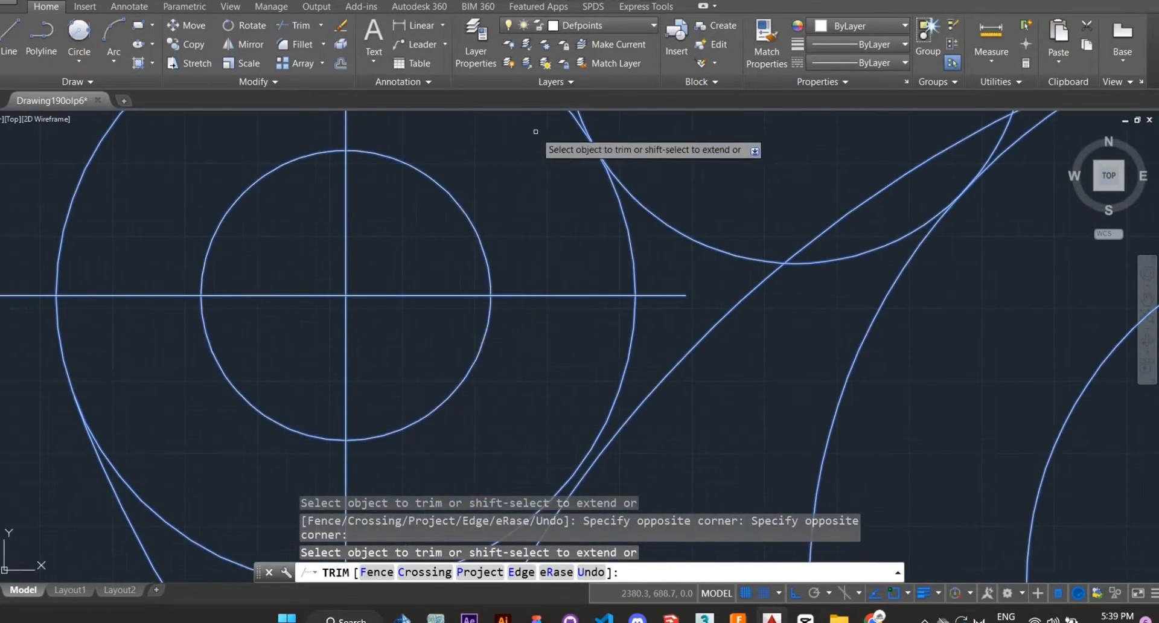
# Step: Trim the upper radius 8 circle to the arc joining the left and middle circles, and cut the radius 42 piece crossing above it
pyautogui.scroll(-2, 491, 211)
pyautogui.moveTo(492, 215); pyautogui.dragTo(414, 363, button='middle')
pyautogui.click(499, 289)
pyautogui.click(426, 212)
pyautogui.scroll(4, 592, 350)
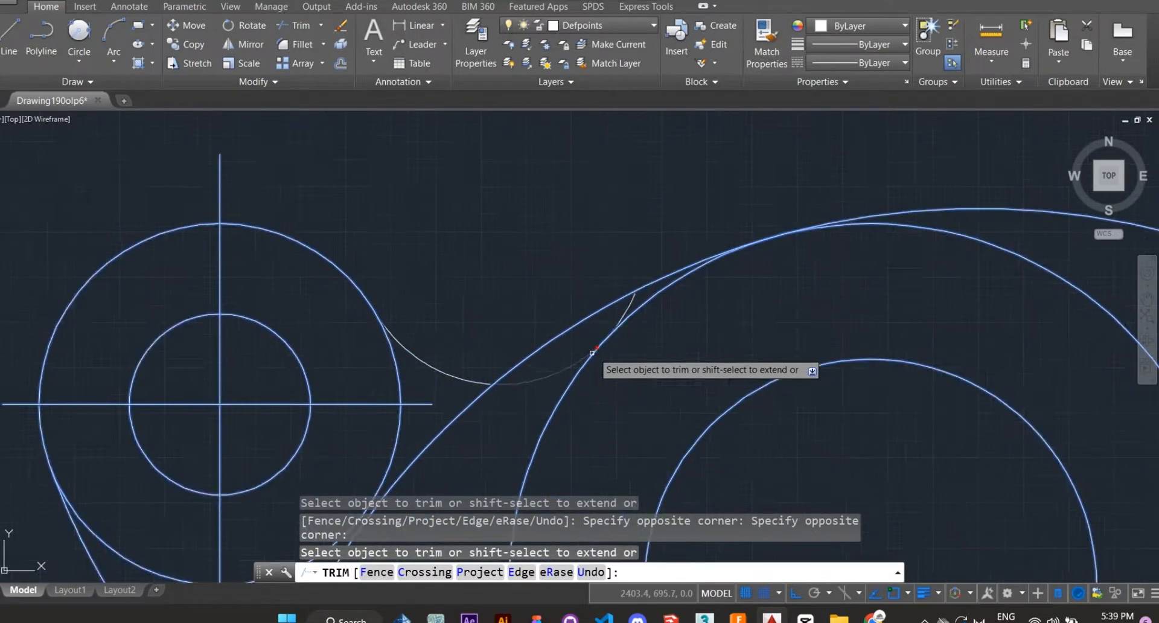
pyautogui.click(658, 266)
pyautogui.click(673, 260)
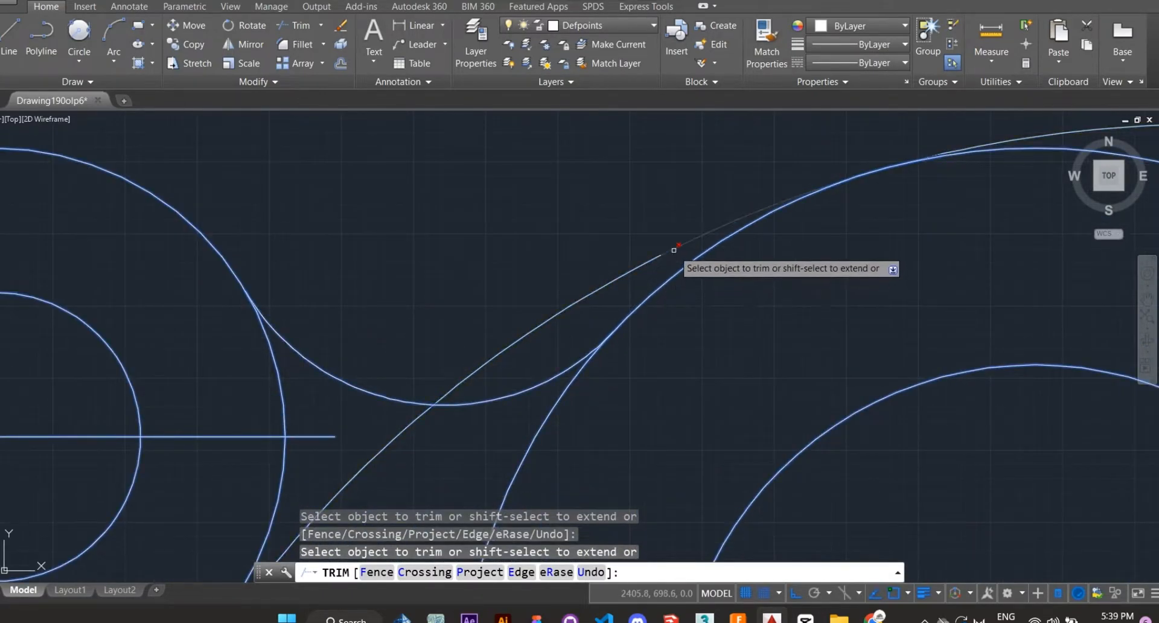
# Step: Trim away the other radius 42 circle's lower part below its tangent point on the right outer circle
pyautogui.scroll(-4, 640, 248)
pyautogui.moveTo(835, 315); pyautogui.dragTo(544, 338, button='middle')
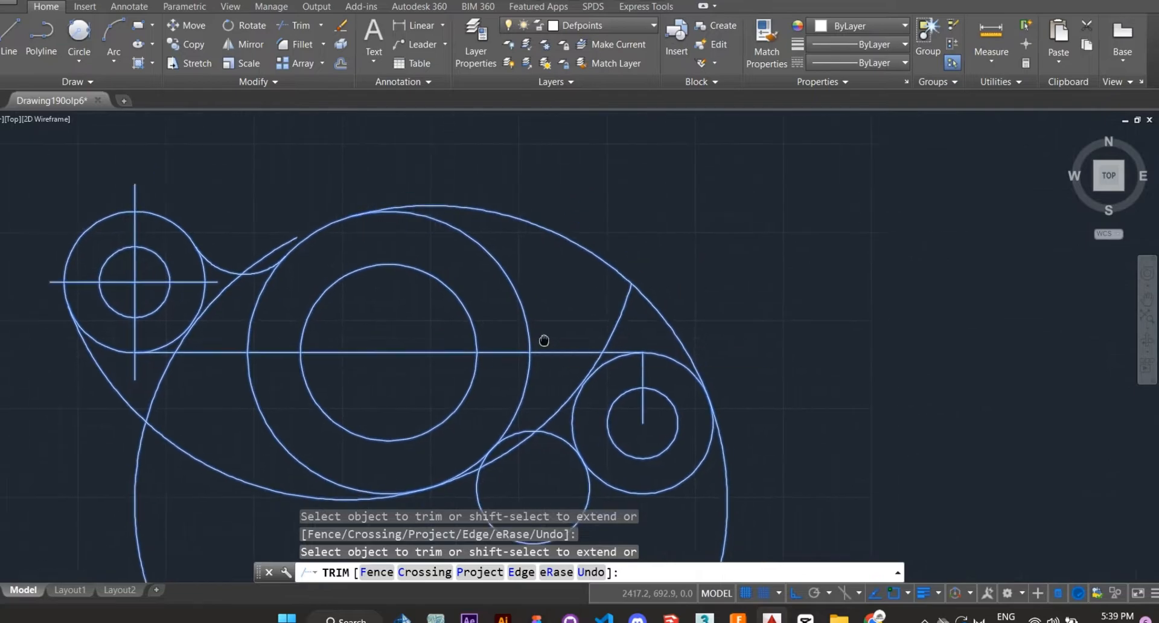
pyautogui.moveTo(746, 444); pyautogui.dragTo(634, 337, button='middle')
pyautogui.scroll(4, 634, 337)
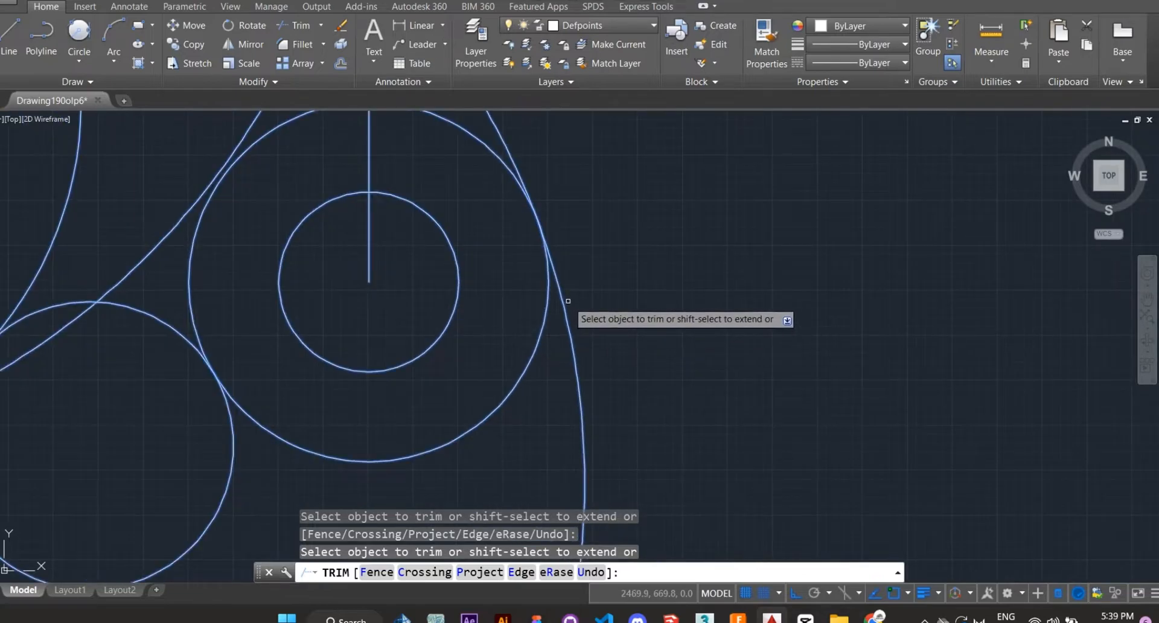
pyautogui.click(568, 301)
pyautogui.click(557, 328)
pyautogui.scroll(-3, 567, 320)
pyautogui.moveTo(567, 320); pyautogui.dragTo(679, 354, button='middle')
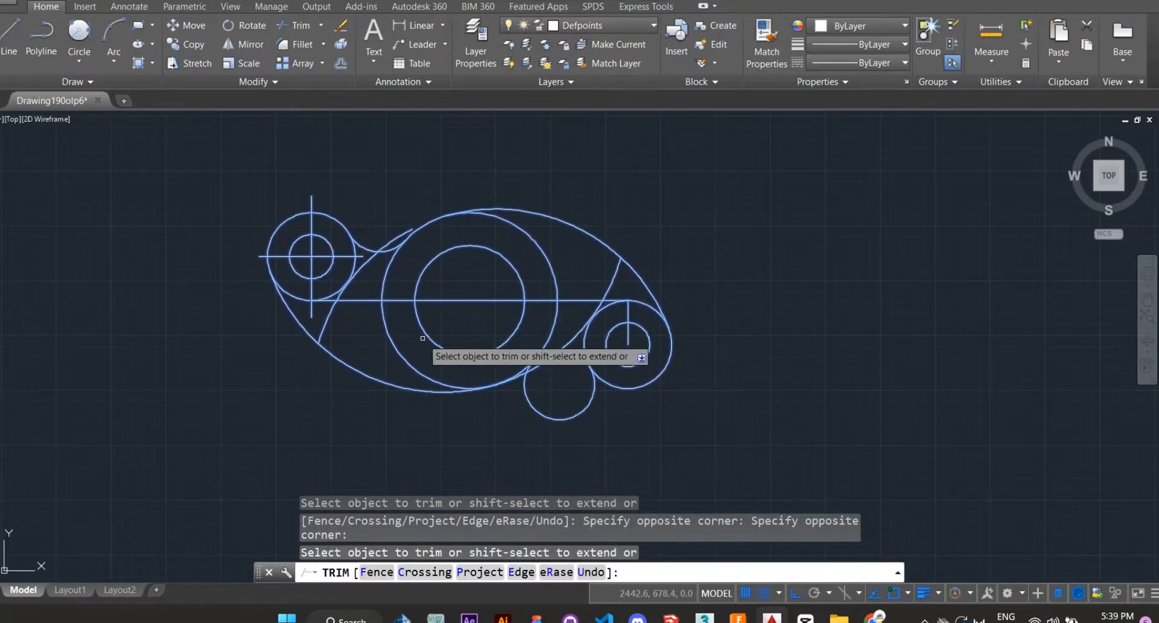
# Step: Trim the lower radius 8 circle to the arc joining the middle and right circles, and cut the radius 42 piece crossing below it
pyautogui.scroll(6, 423, 338)
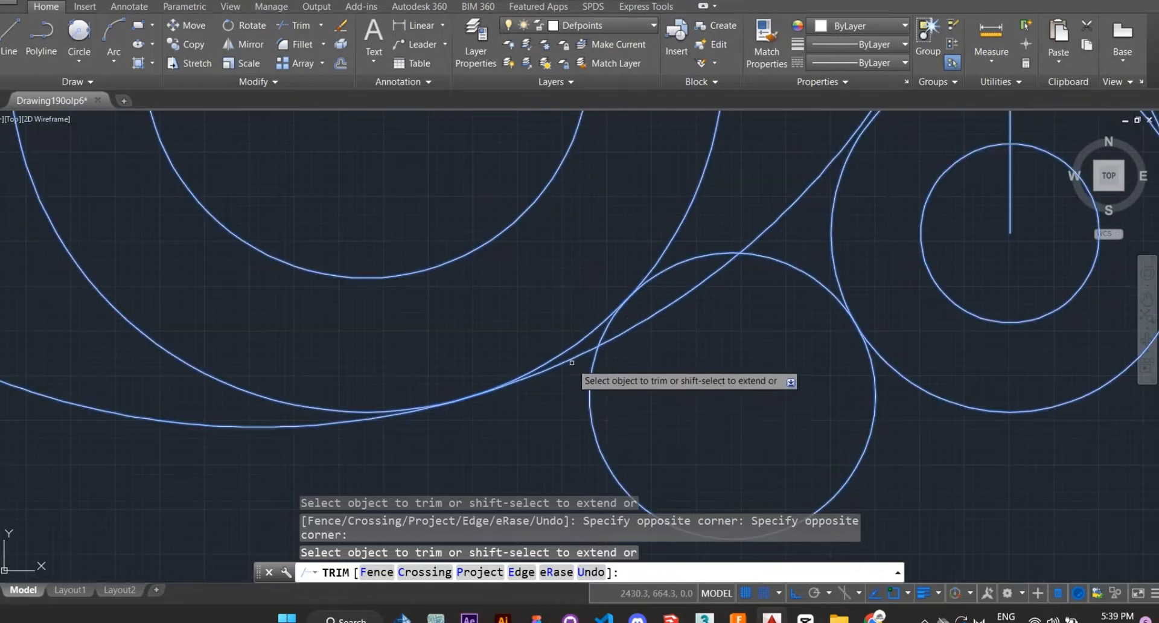
pyautogui.click(572, 361)
pyautogui.scroll(-4, 636, 377)
pyautogui.moveTo(647, 375); pyautogui.dragTo(593, 446, button='middle')
pyautogui.click(652, 404)
pyautogui.click(620, 399)
pyautogui.scroll(2, 628, 376)
pyautogui.scroll(-2, 626, 373)
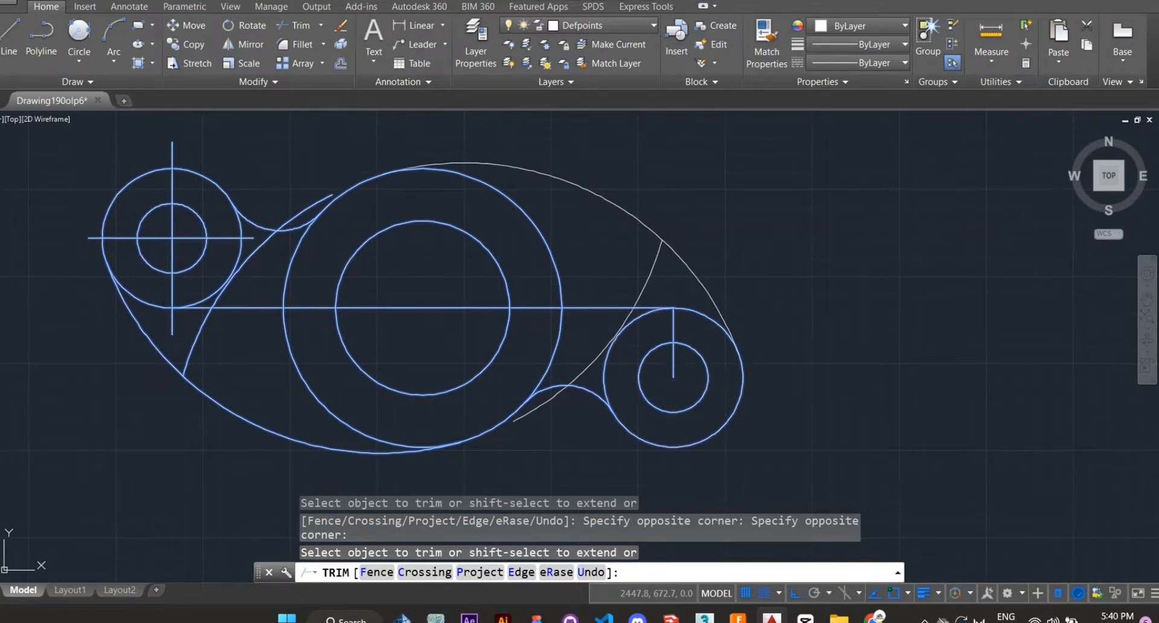
pyautogui.moveTo(633, 349)
pyautogui.mouseDown(button='middle')
pyautogui.moveTo(689, 383)
pyautogui.moveTo(885, 403)
pyautogui.mouseUp(button='middle')
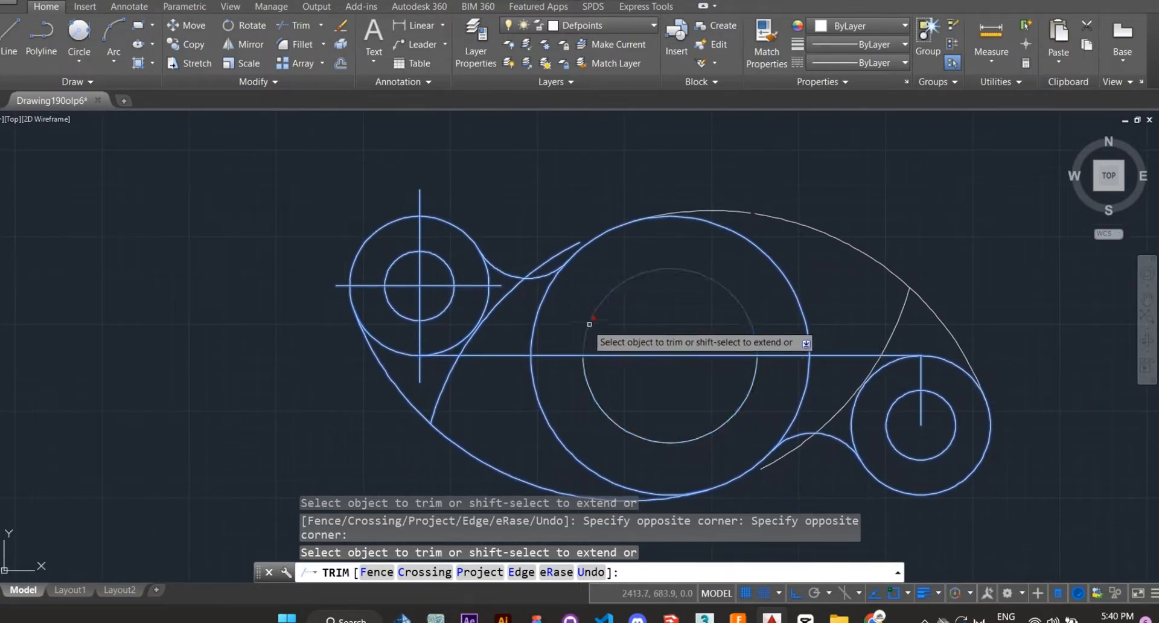
# Step: End trimming and erase the two leftover radius 42 arc pieces beside the left and right outer circles
pyautogui.press('Escape')
pyautogui.click(514, 291)
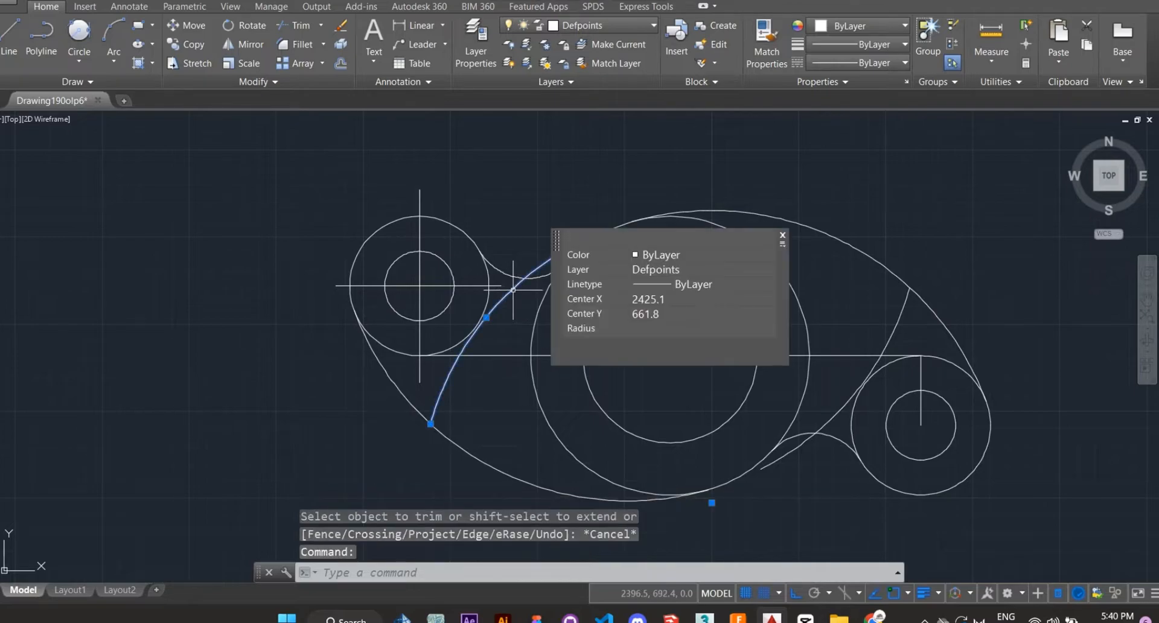
pyautogui.press('Delete')
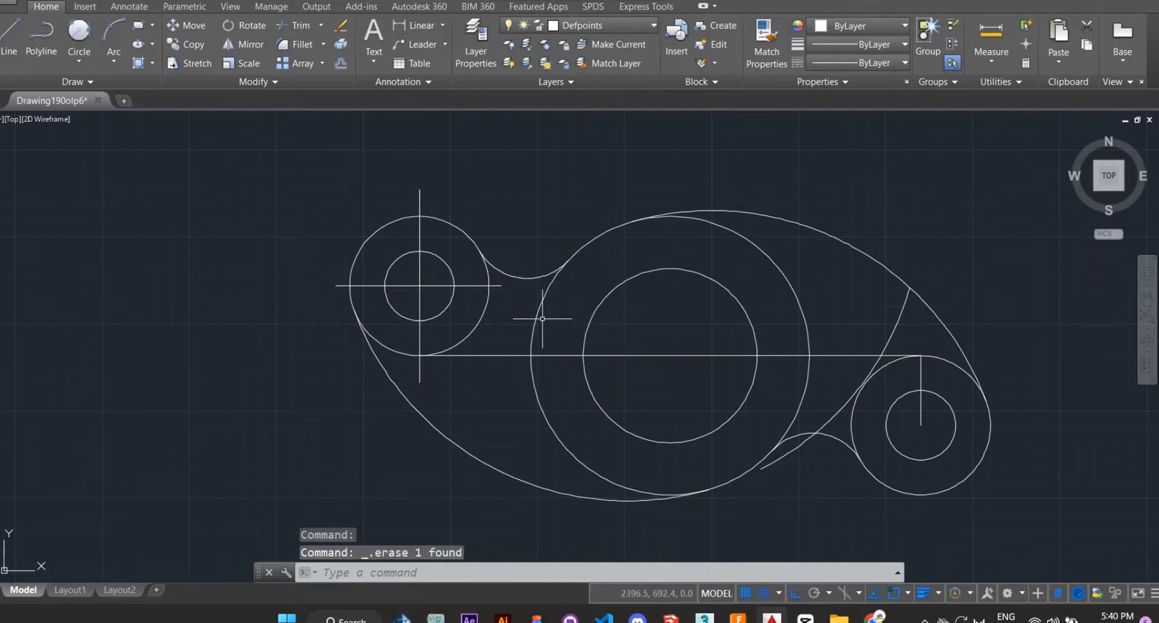
pyautogui.click(803, 446)
pyautogui.press('Delete')
# Step: Stretch the right circles' vertical line past the outer circle at both ends to a length of about 27.7
pyautogui.click(924, 375)
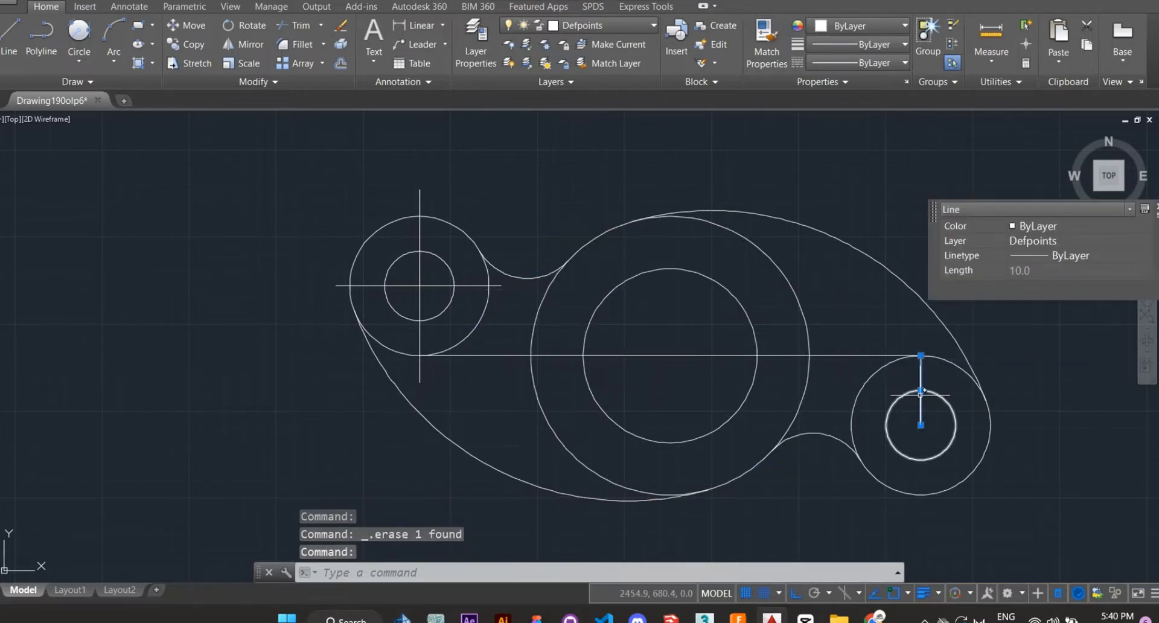
pyautogui.click(921, 426)
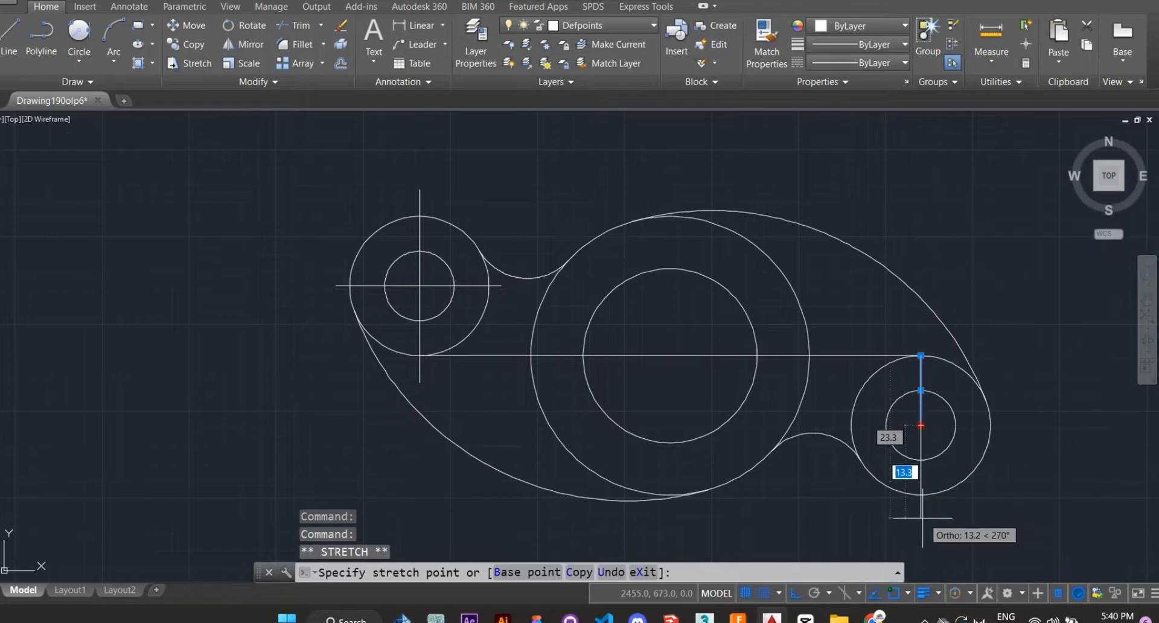
pyautogui.click(923, 361)
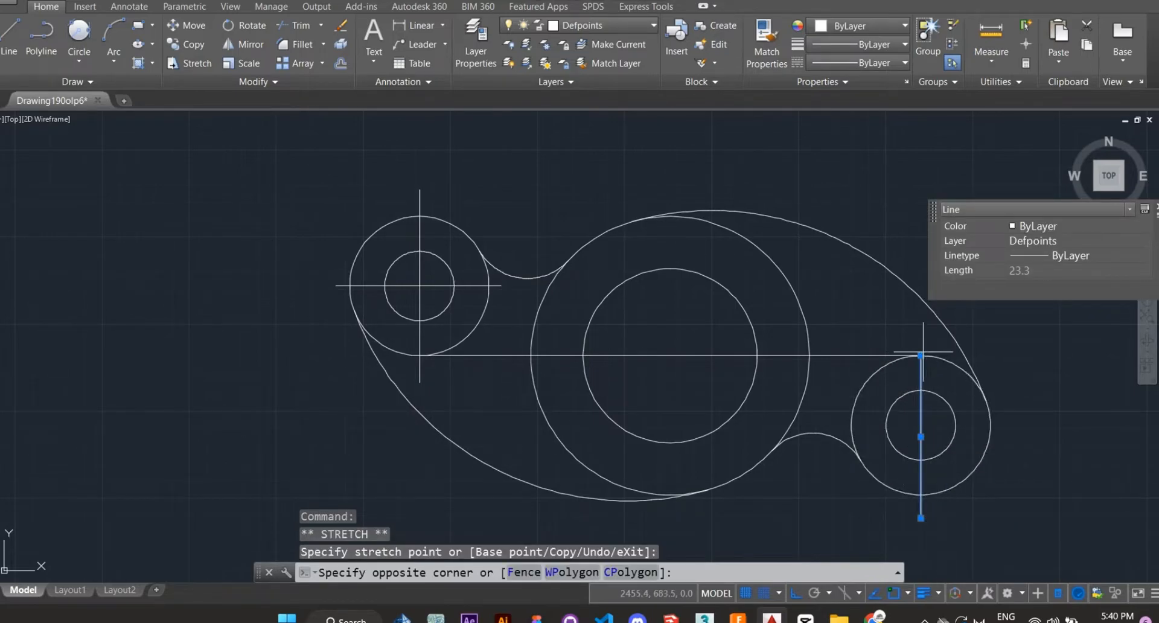
pyautogui.press('Escape')
pyautogui.click(921, 357)
pyautogui.click(921, 326)
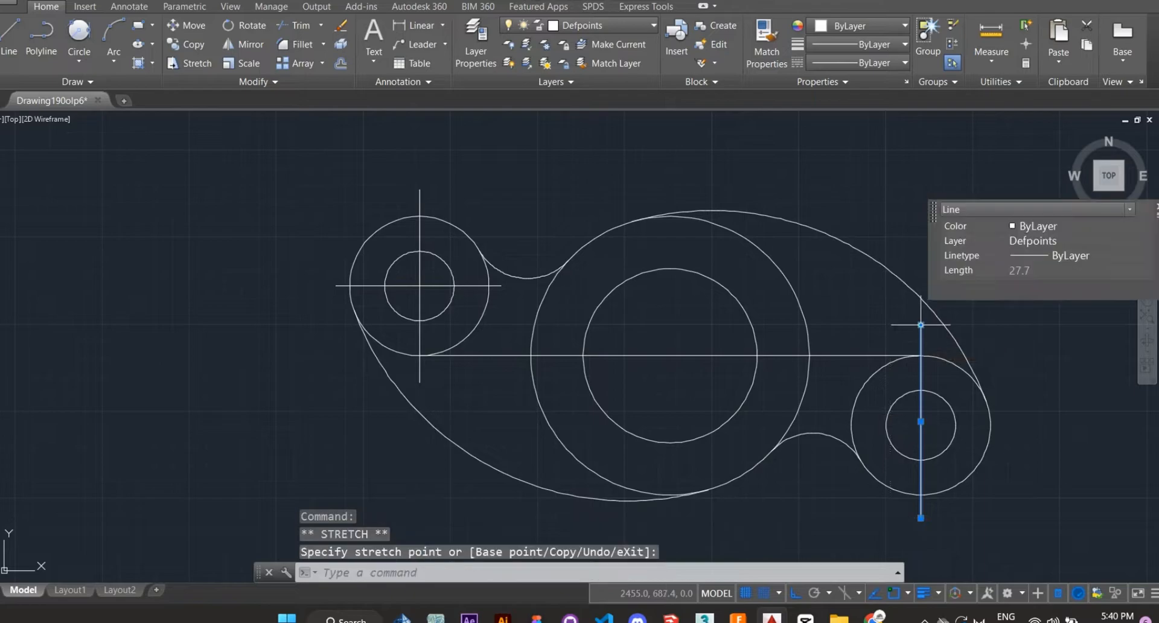
pyautogui.press('Escape')
# Step: Draw a horizontal centre line through the right circles' centre, extending slightly beyond the outer circle on both sides
pyautogui.click(11, 35)
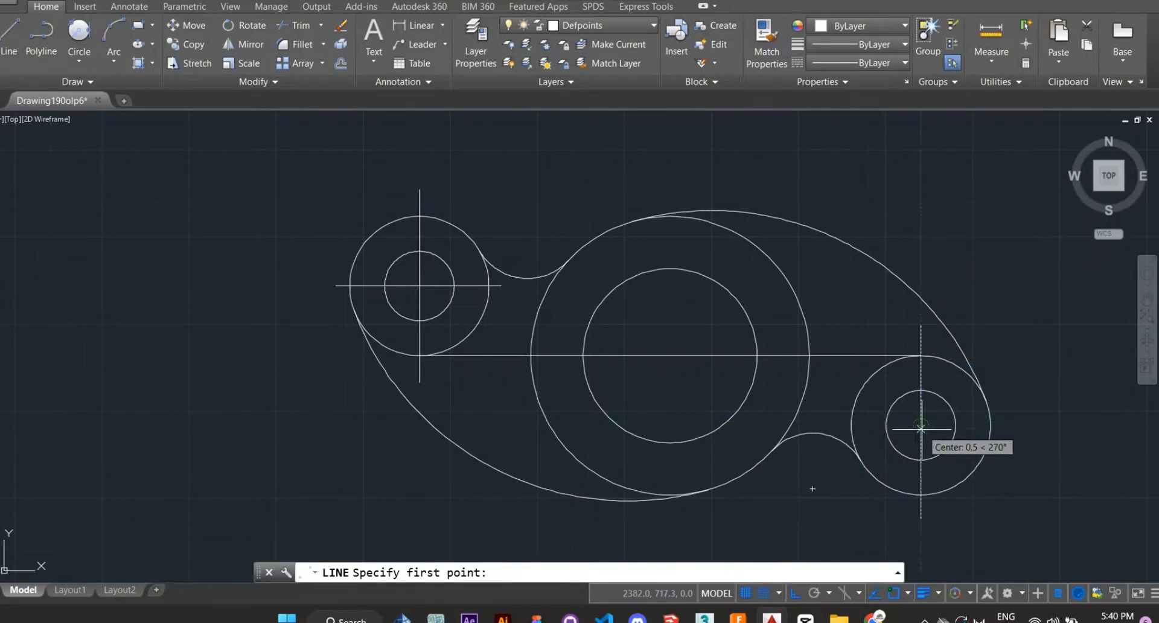
pyautogui.scroll(4, 921, 434)
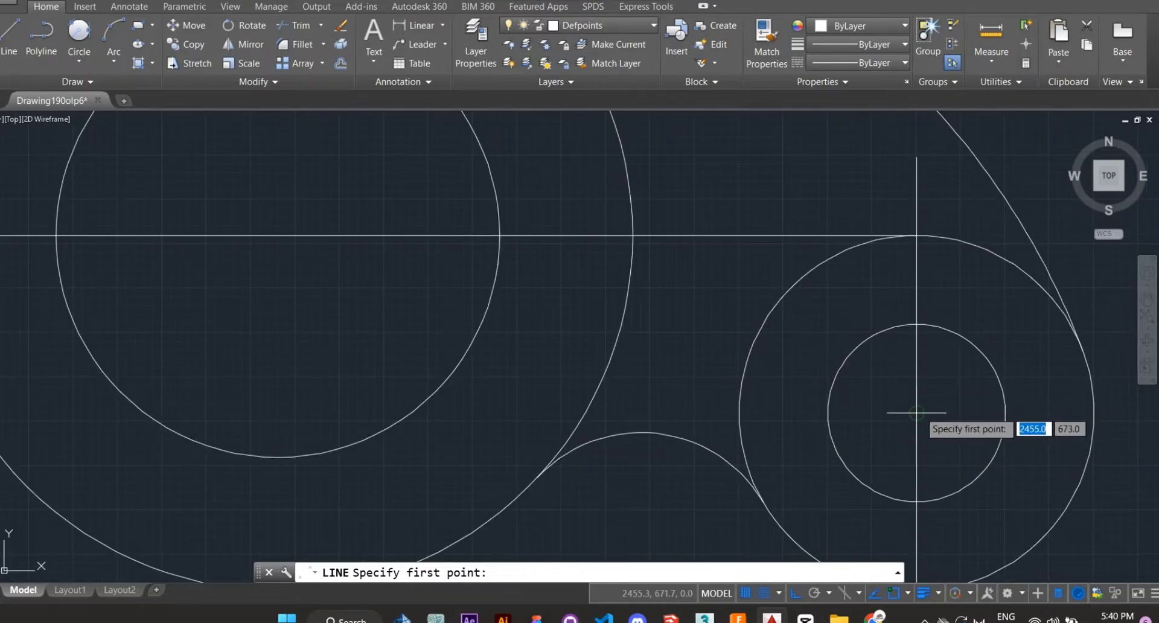
pyautogui.click(713, 413)
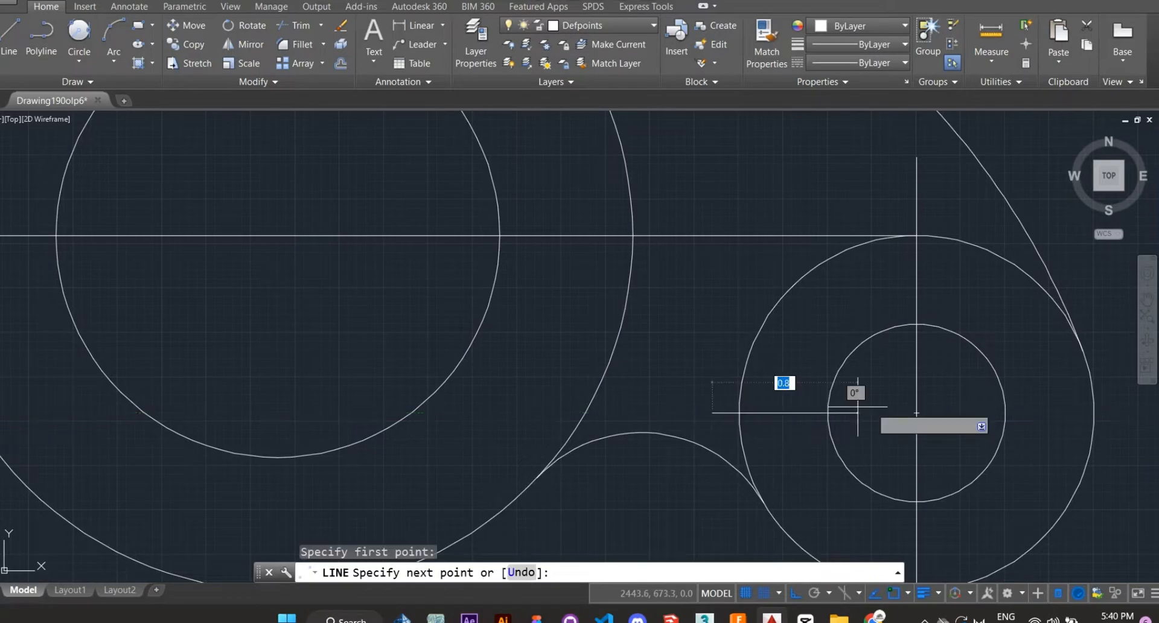
pyautogui.click(1122, 413)
pyautogui.press('Escape')
pyautogui.scroll(-4, 1122, 413)
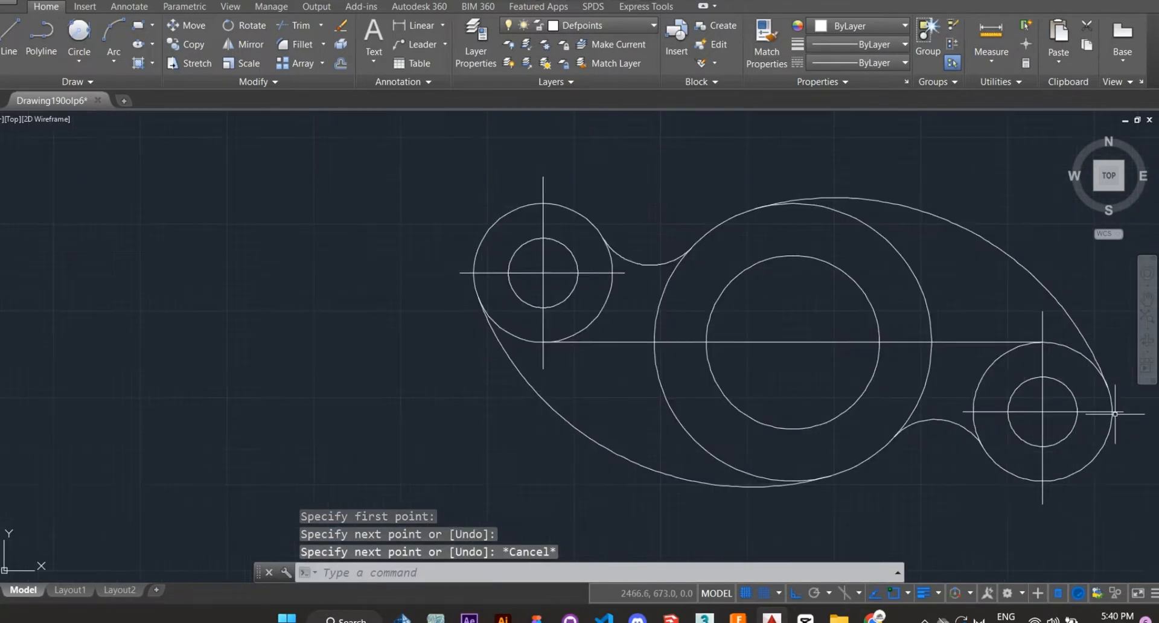
# Step: Draw a vertical centre line through the middle circles' centre, extending slightly beyond the large circle above and below
pyautogui.moveTo(995, 431); pyautogui.dragTo(894, 447, button='middle')
pyautogui.click(10, 37)
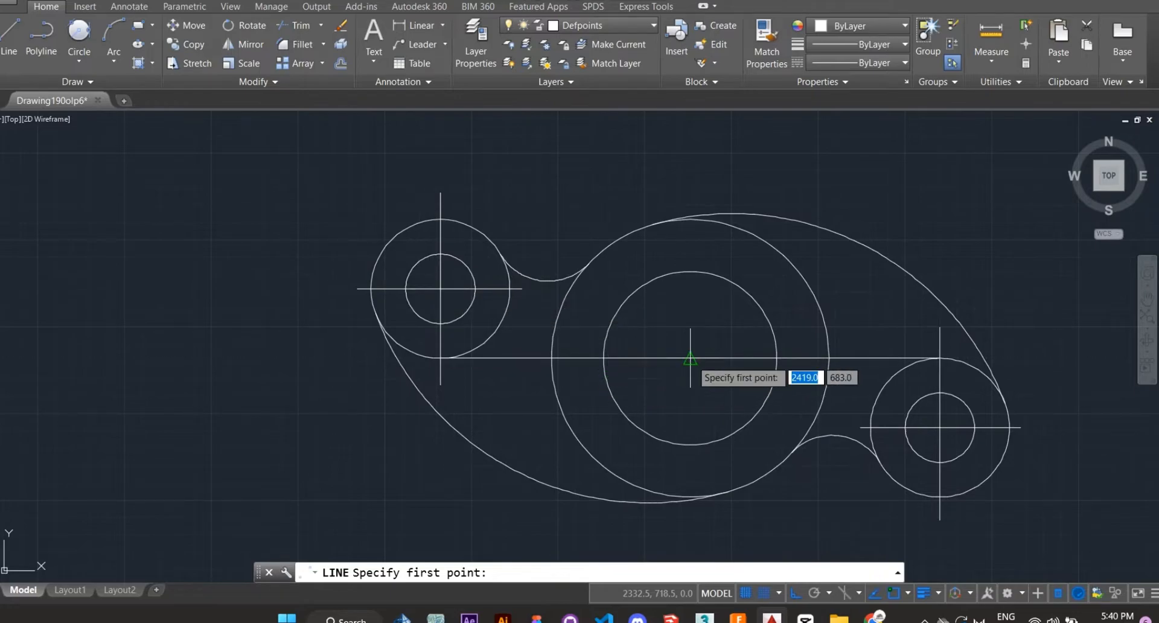
pyautogui.click(691, 174)
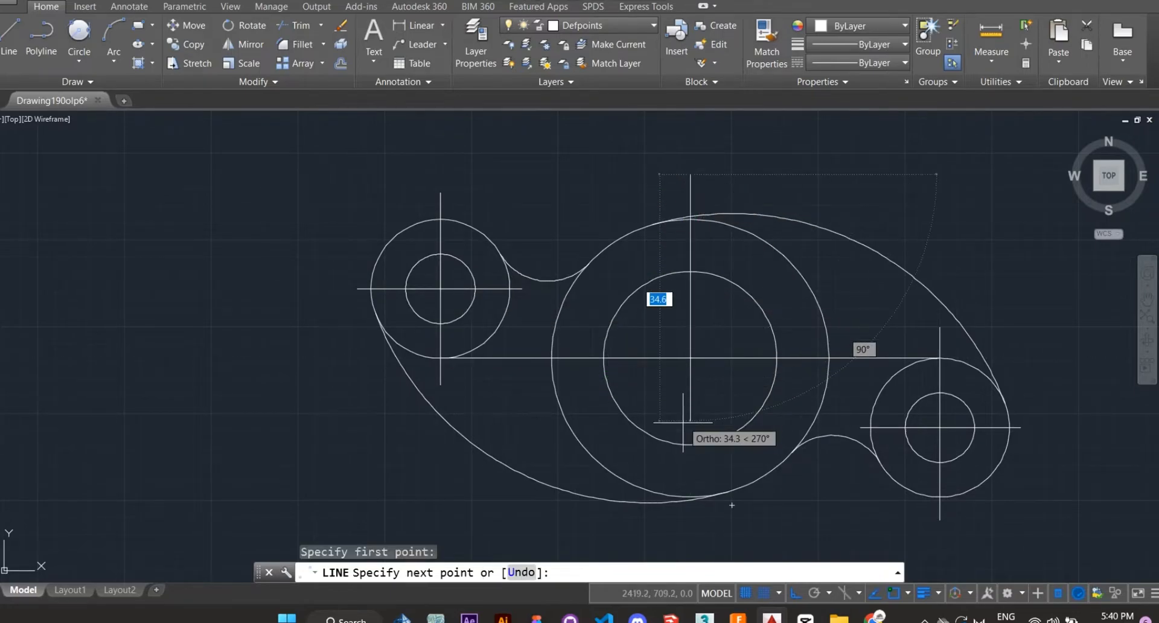
pyautogui.press('Escape')
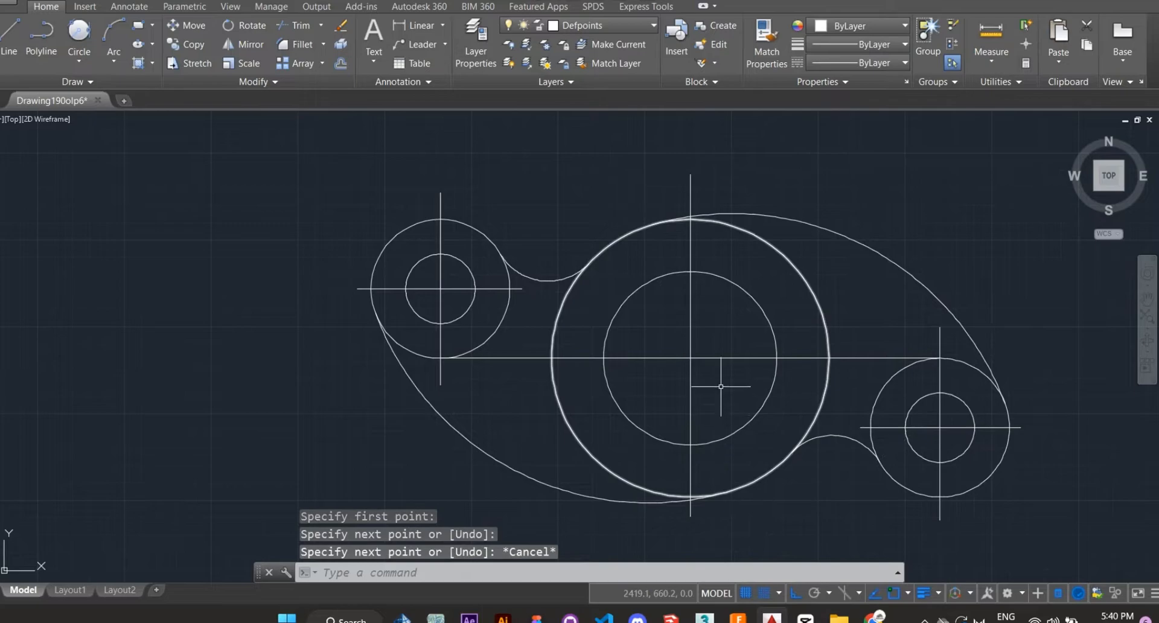
pyautogui.click(692, 353)
pyautogui.press('Escape')
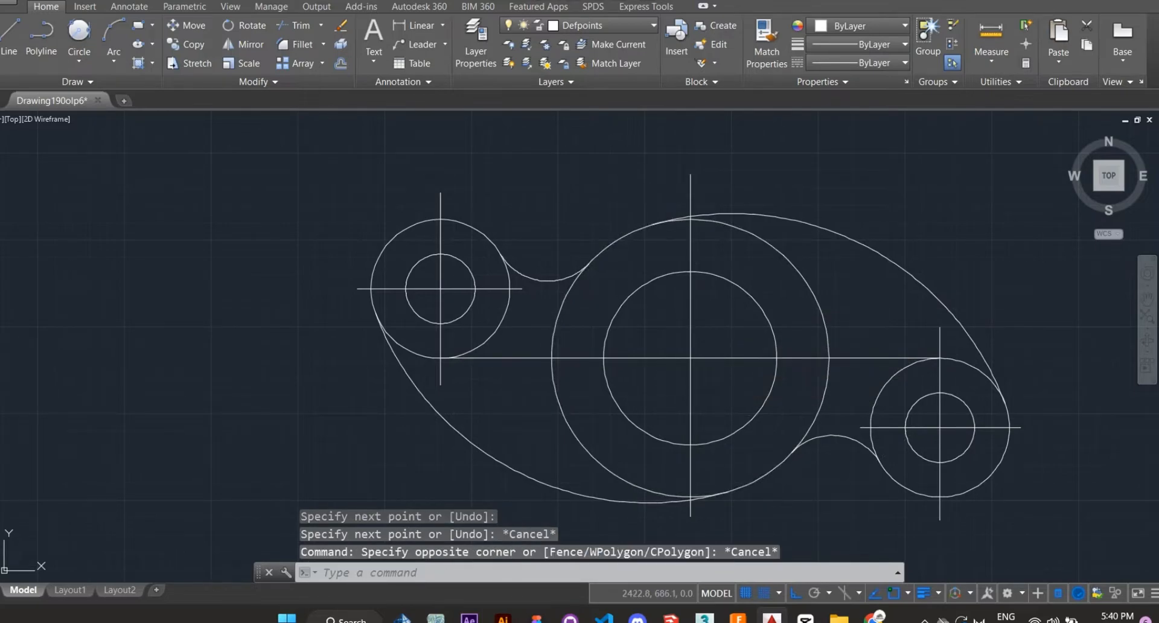
# Step: Set the lineweight of all circles, connecting arcs and the long horizontal line to 0.40 mm
pyautogui.click(674, 199)
pyautogui.click(552, 511)
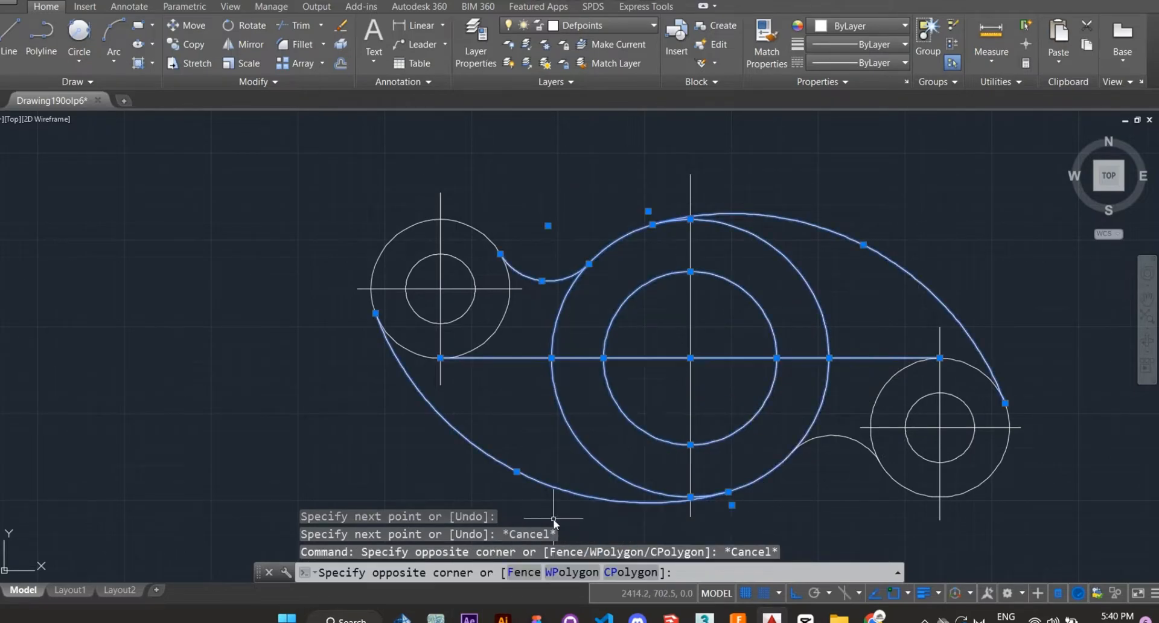
pyautogui.click(534, 211)
pyautogui.click(468, 268)
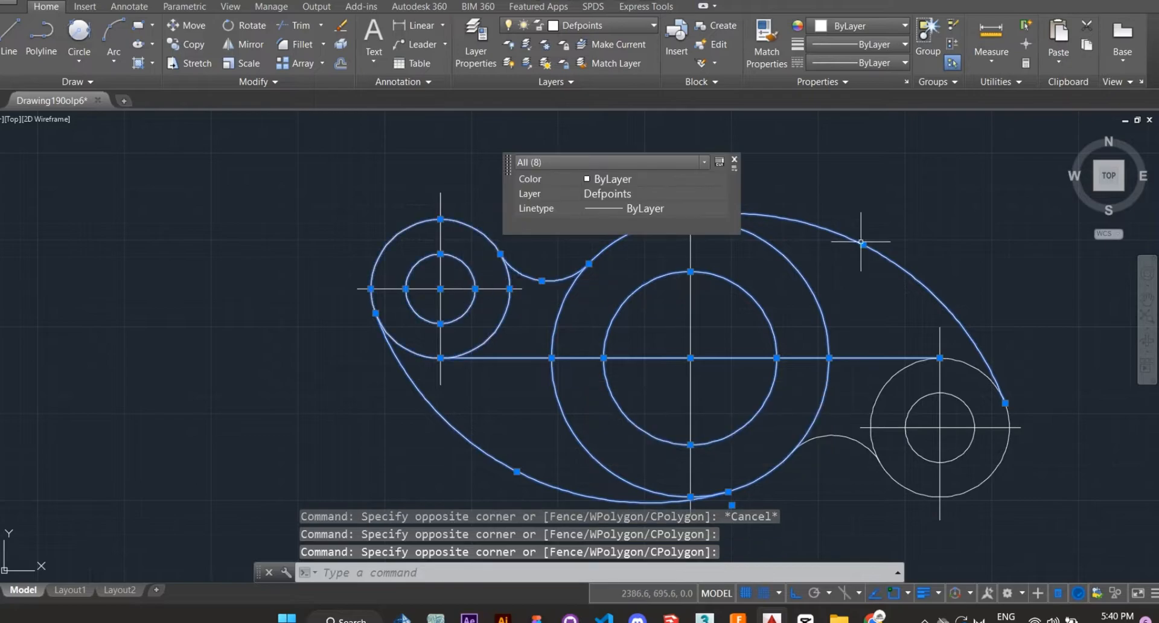
pyautogui.click(909, 333)
pyautogui.click(880, 429)
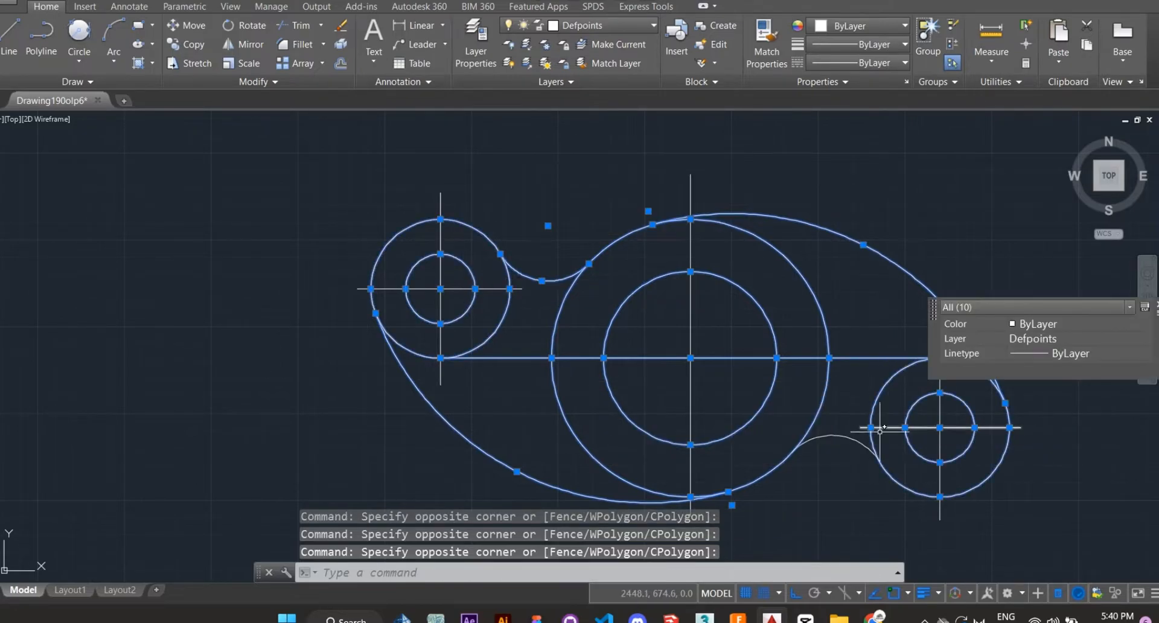
pyautogui.click(843, 426)
pyautogui.click(813, 446)
pyautogui.click(891, 45)
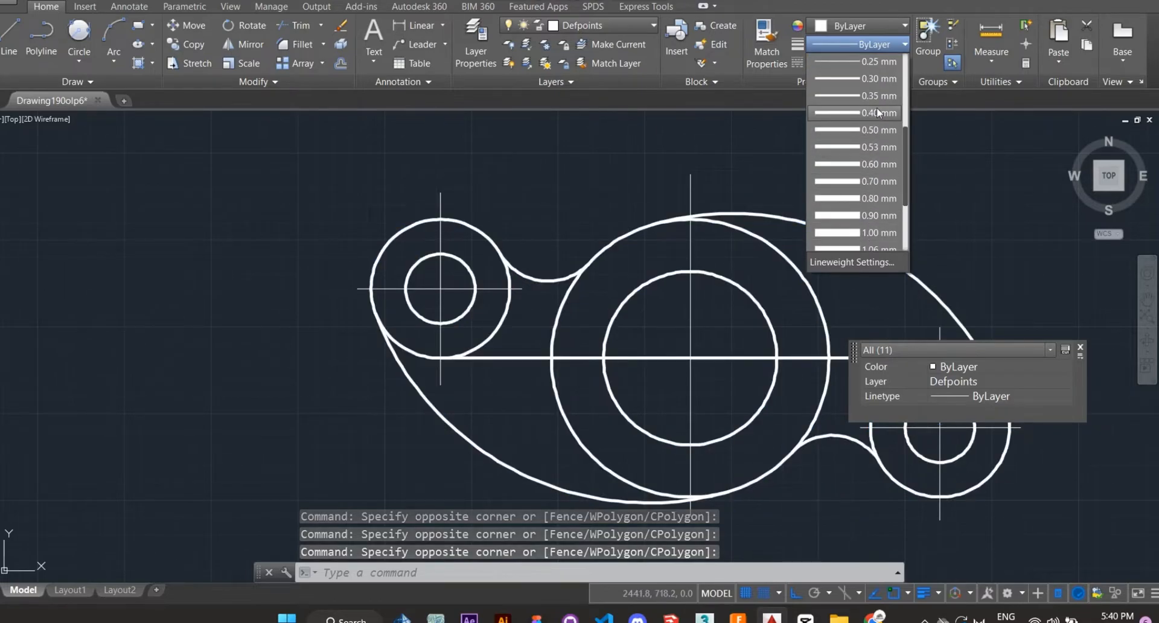
pyautogui.click(876, 114)
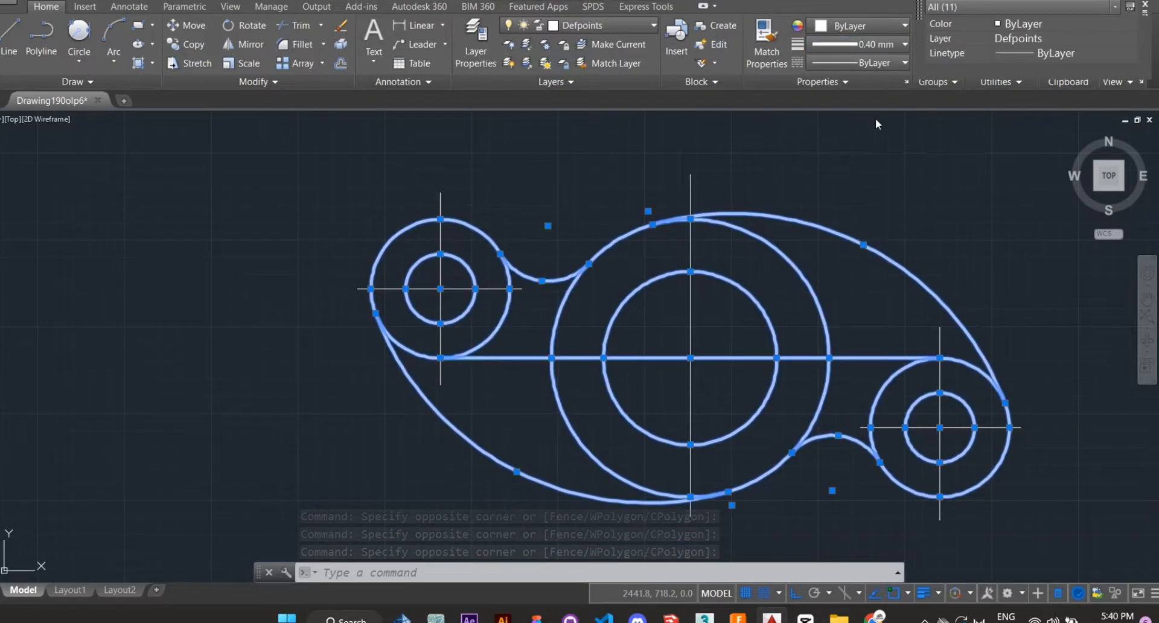
pyautogui.press('Escape')
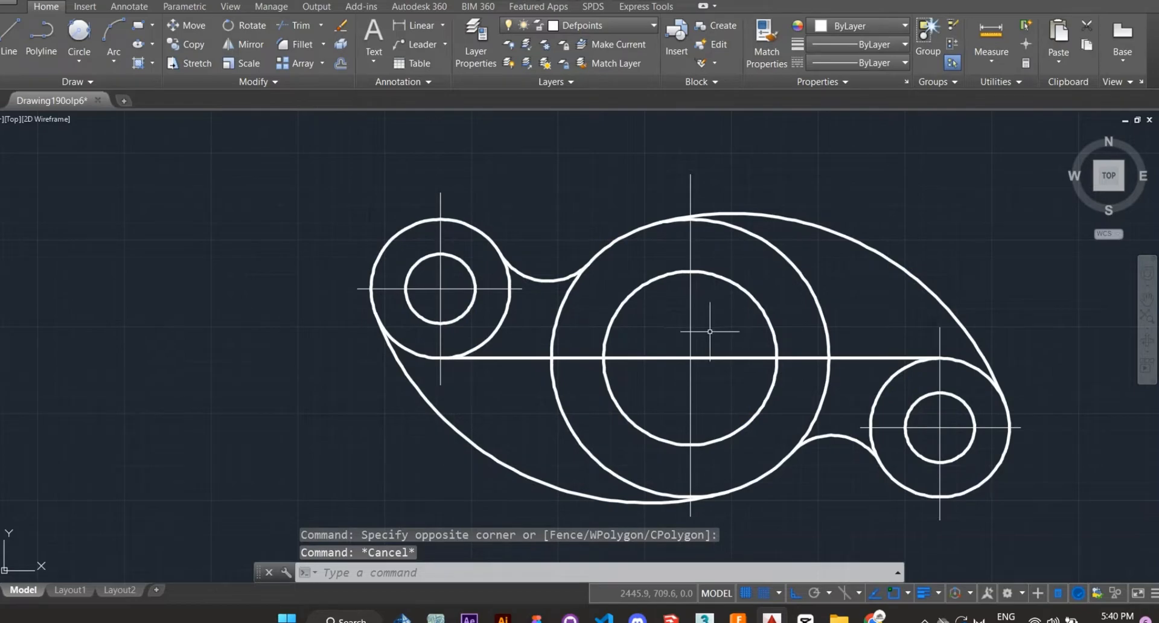
# Step: Set the lineweight of the long horizontal line and the middle circles' vertical centre line to ByLayer
pyautogui.click(710, 331)
pyautogui.click(685, 367)
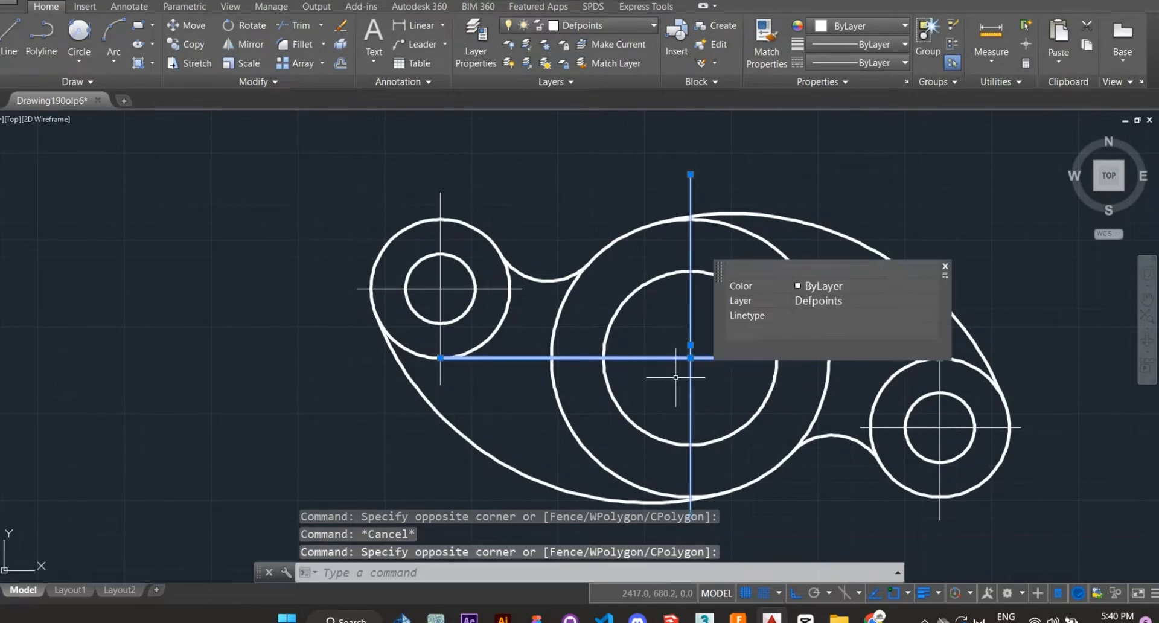
pyautogui.click(895, 50)
pyautogui.click(877, 61)
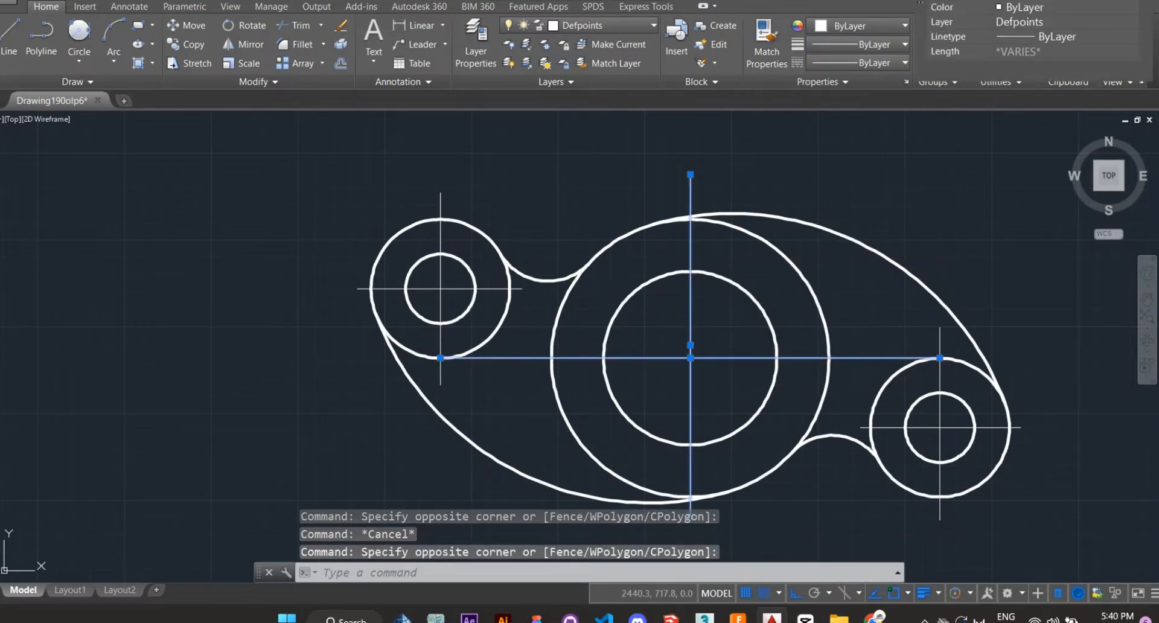
# Step: Set the linetype of all six centre lines through the left, middle and right circles to ACAD_ISO04W100
pyautogui.click(450, 278)
pyautogui.click(436, 293)
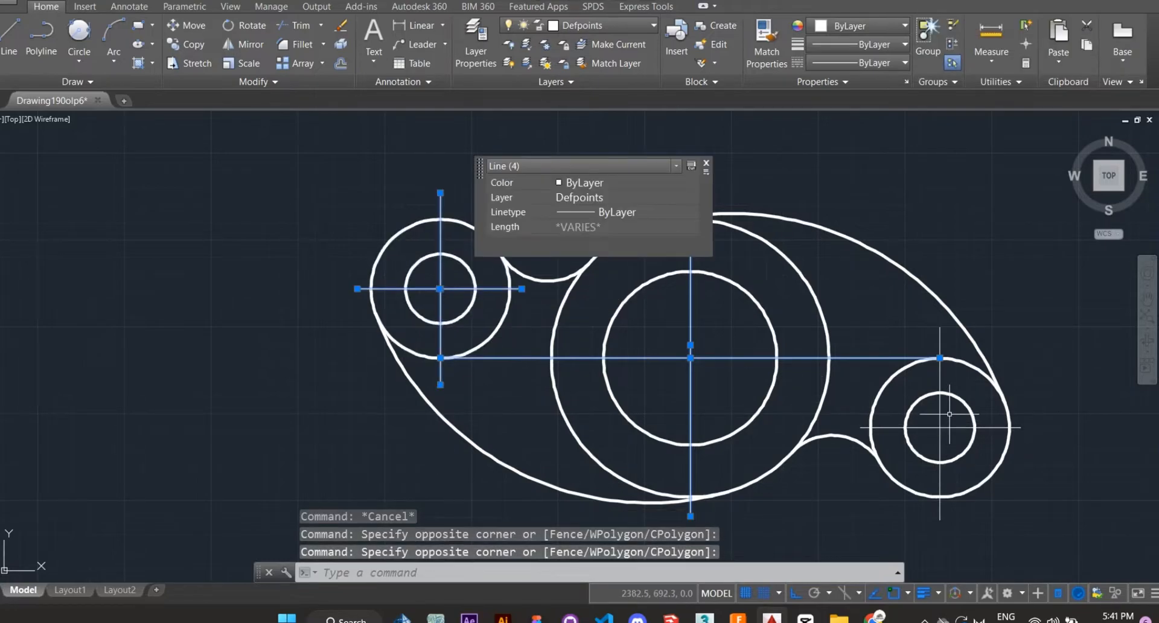
pyautogui.click(966, 397)
pyautogui.click(920, 444)
pyautogui.click(887, 66)
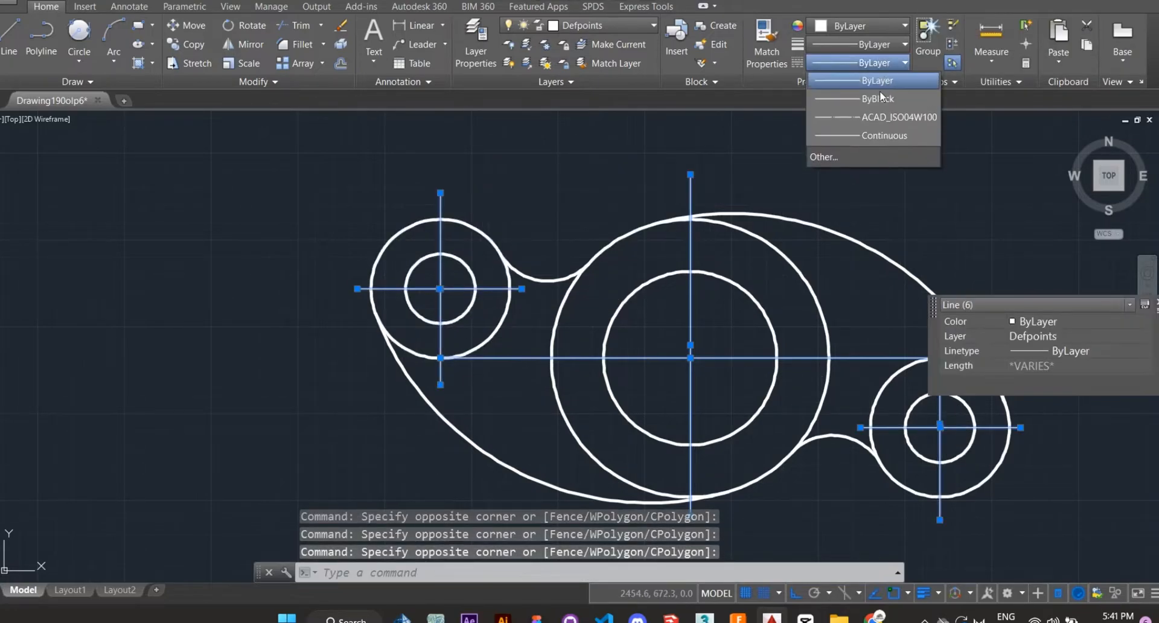
pyautogui.click(883, 121)
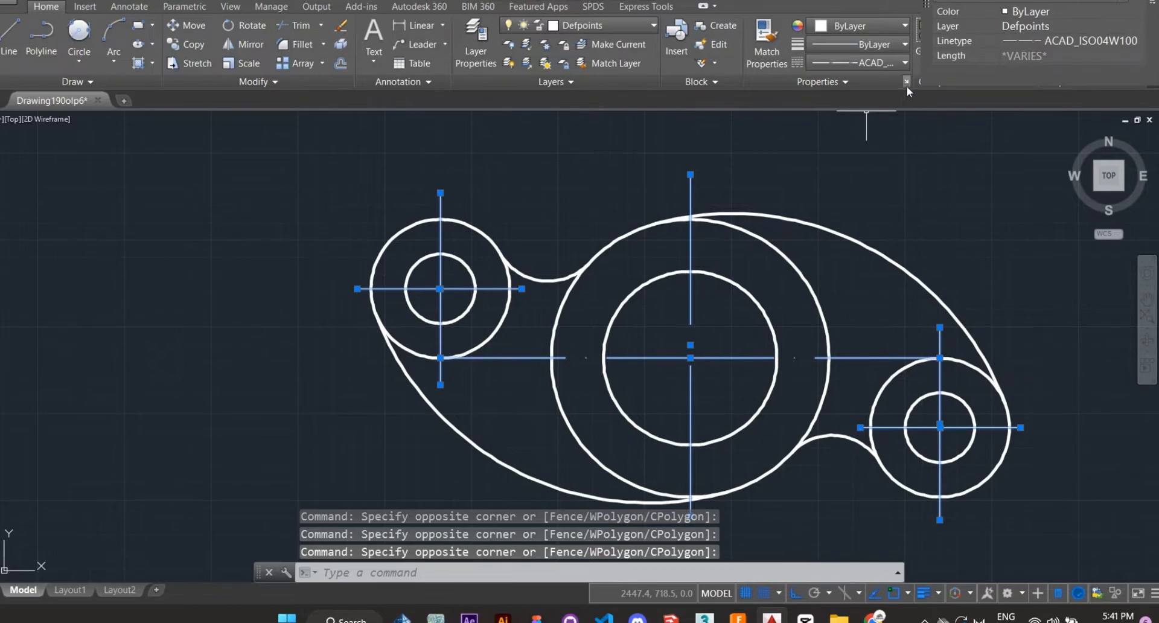
# Step: Set the linetype scale of the six selected centre lines to 0.6 and clear the selection
pyautogui.hotkey('ctrl', '1')
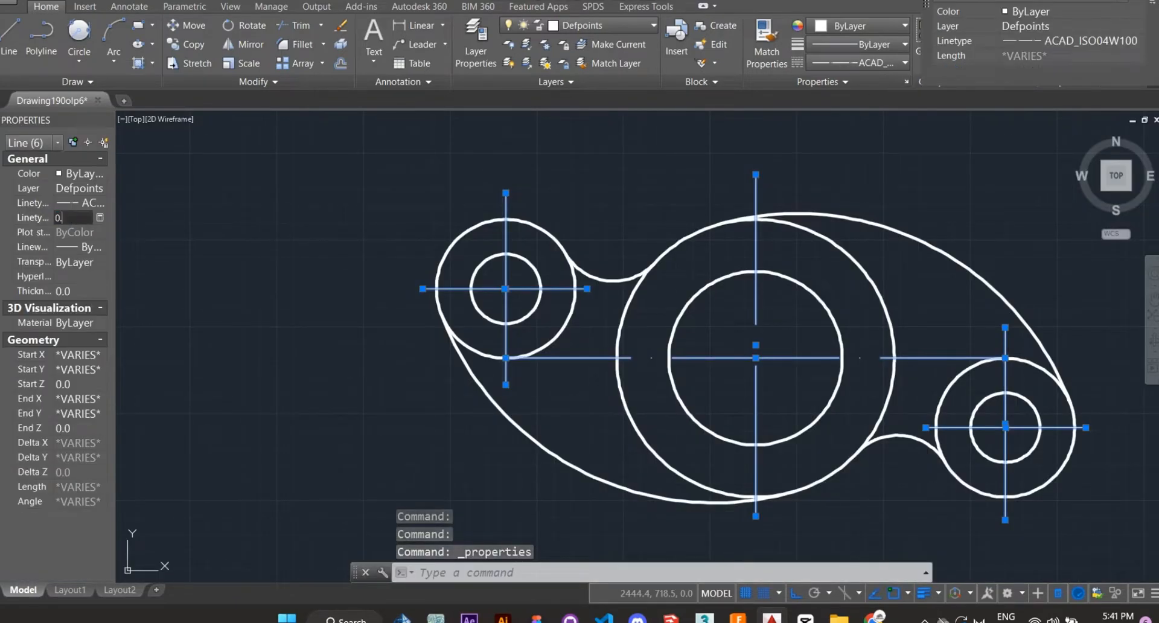
pyautogui.write('0.6')
pyautogui.press('Return')
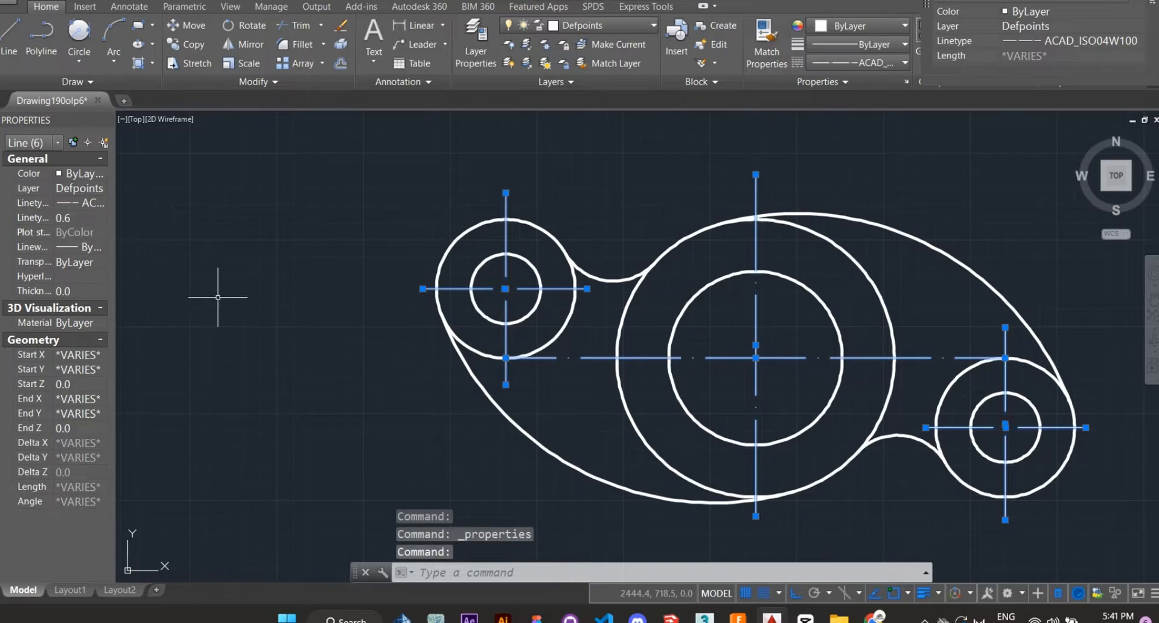
pyautogui.press('Escape')
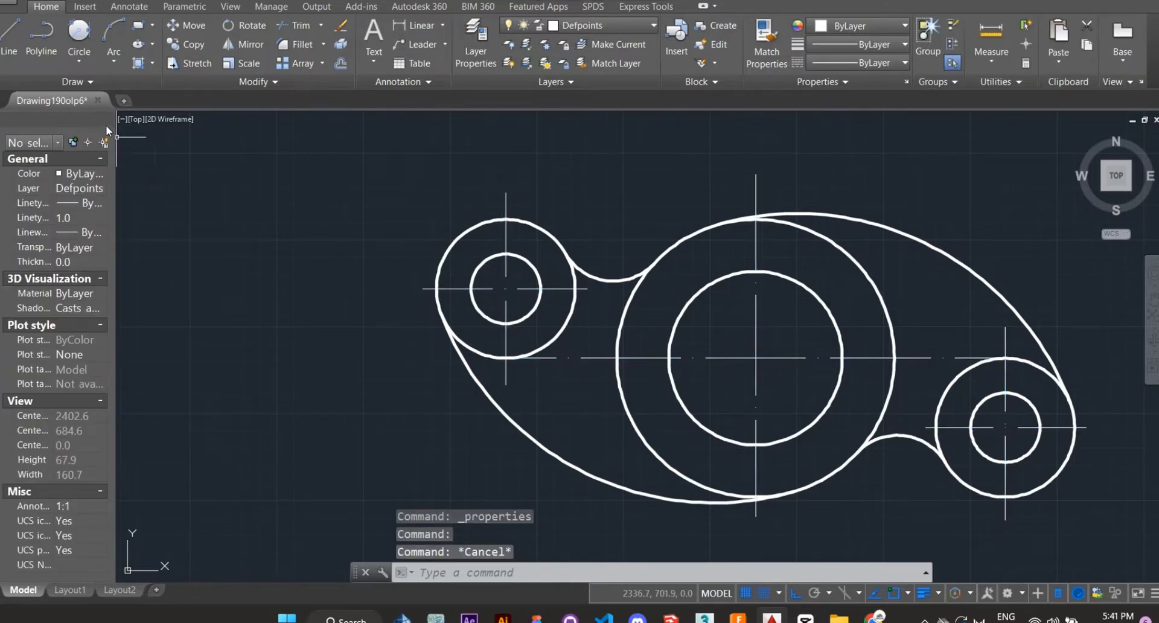
# Step: With nothing selected, set the default linetype scale to 0.6 and close the object properties
pyautogui.write('0.6')
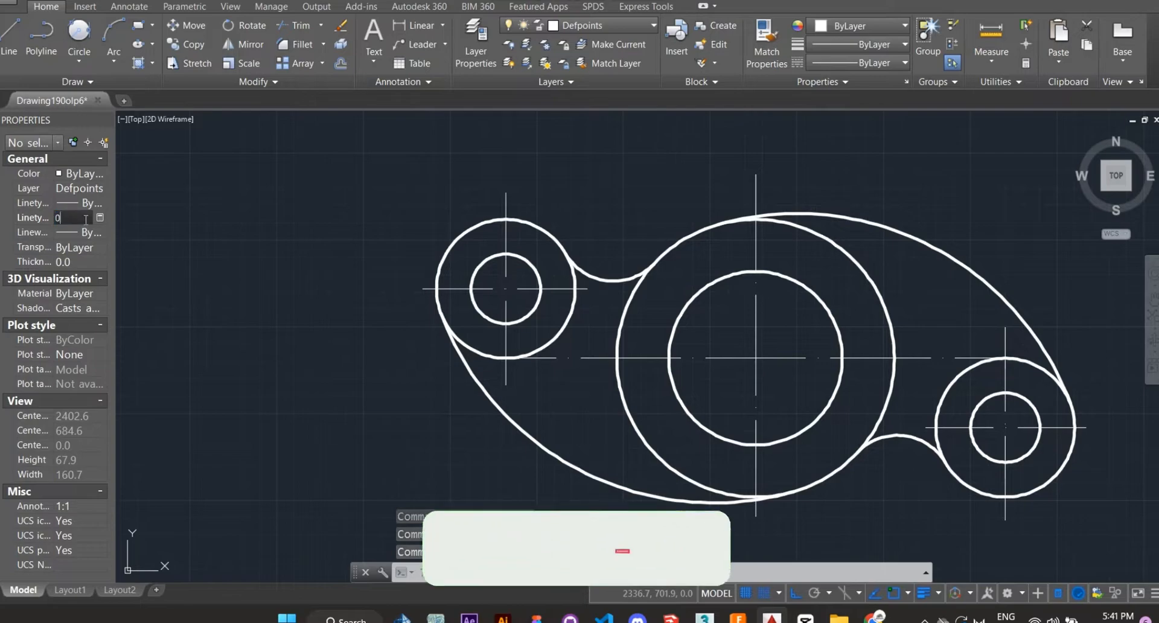
pyautogui.press('Return')
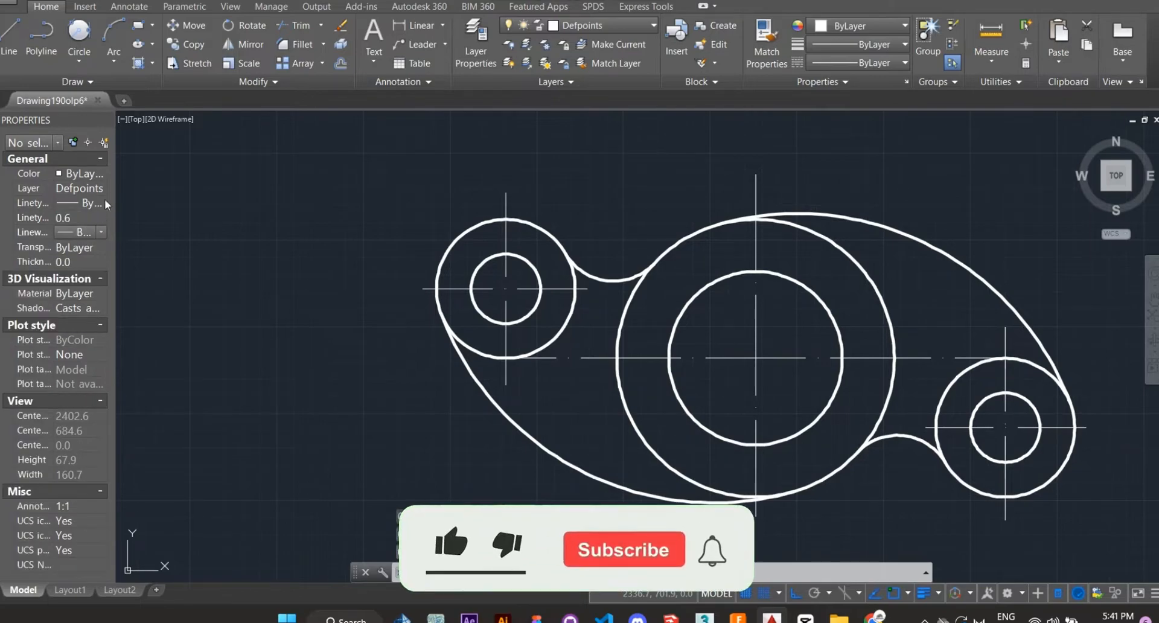
pyautogui.click(107, 120)
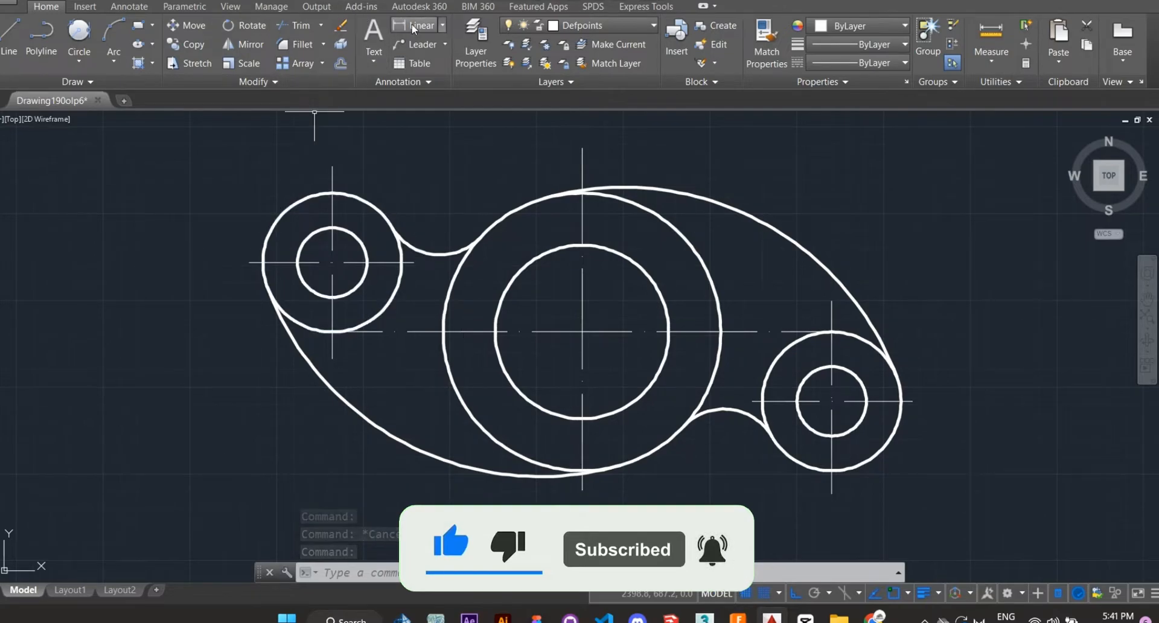
# Step: Add a horizontal linear dimension between the left and right circles' centres, placed below the part
pyautogui.click(414, 29)
pyautogui.scroll(-2, 498, 417)
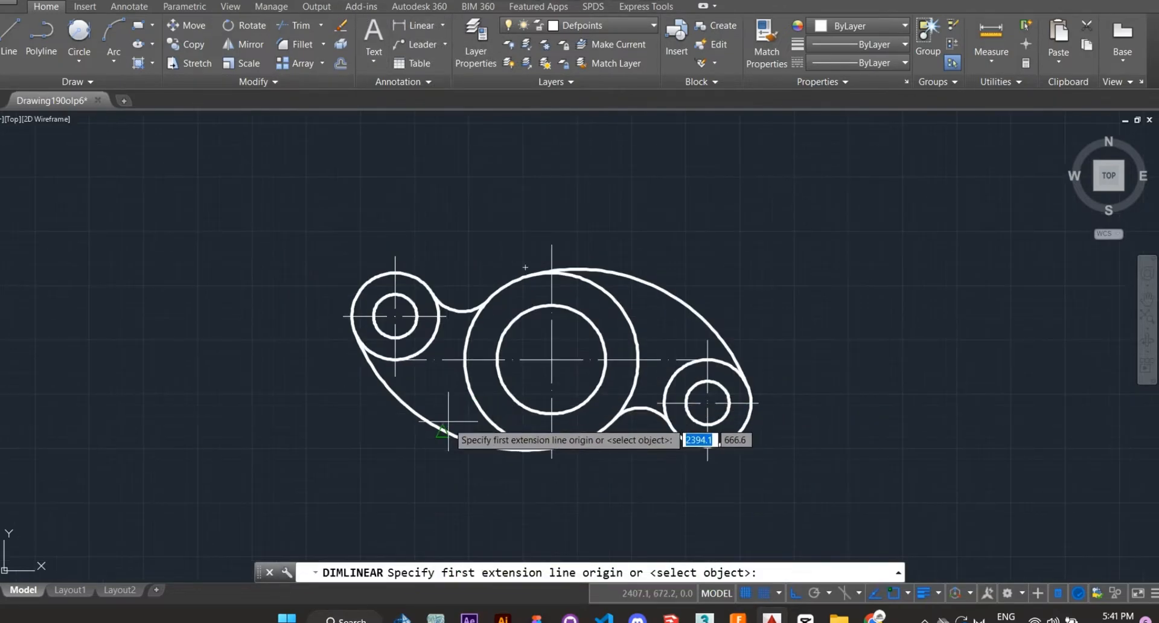
pyautogui.click(396, 316)
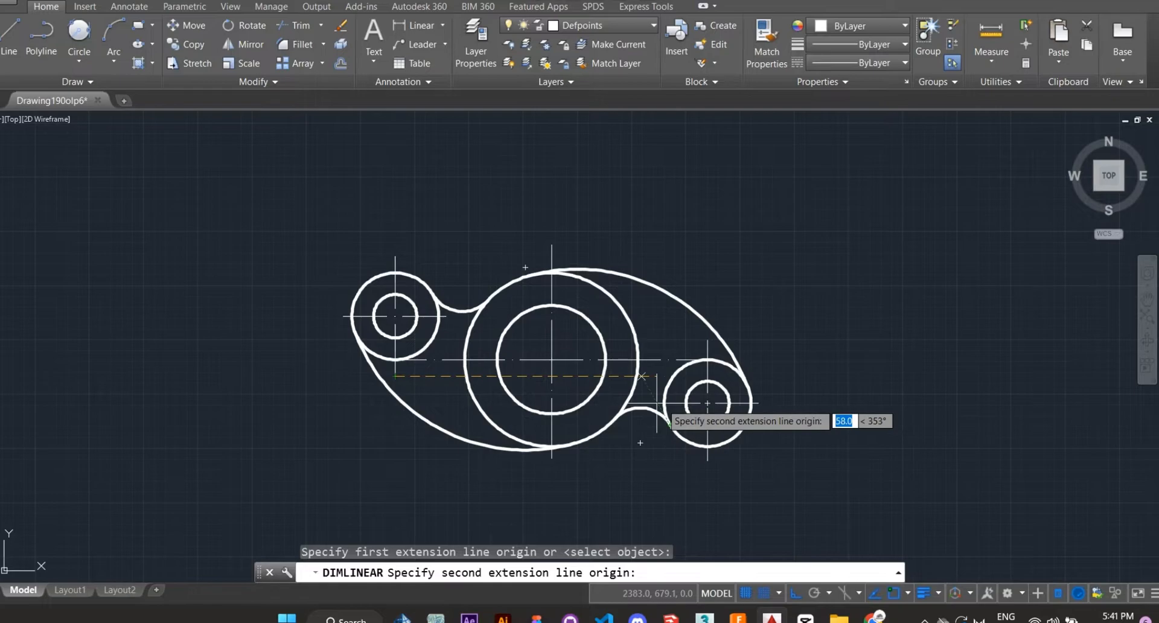
pyautogui.click(708, 461)
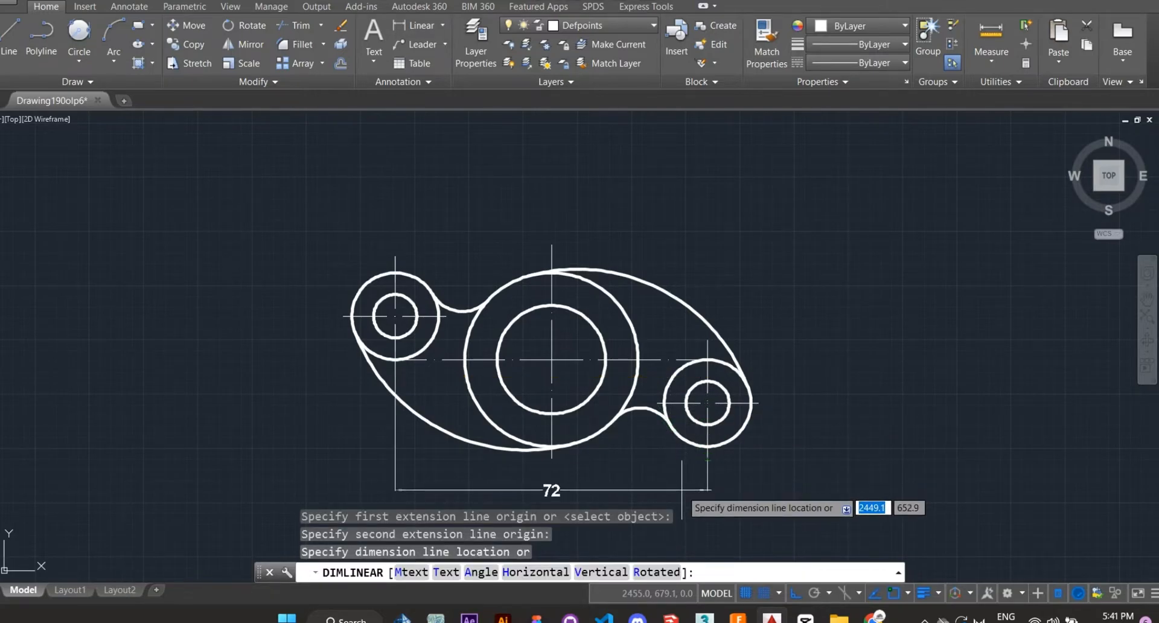
pyautogui.click(682, 484)
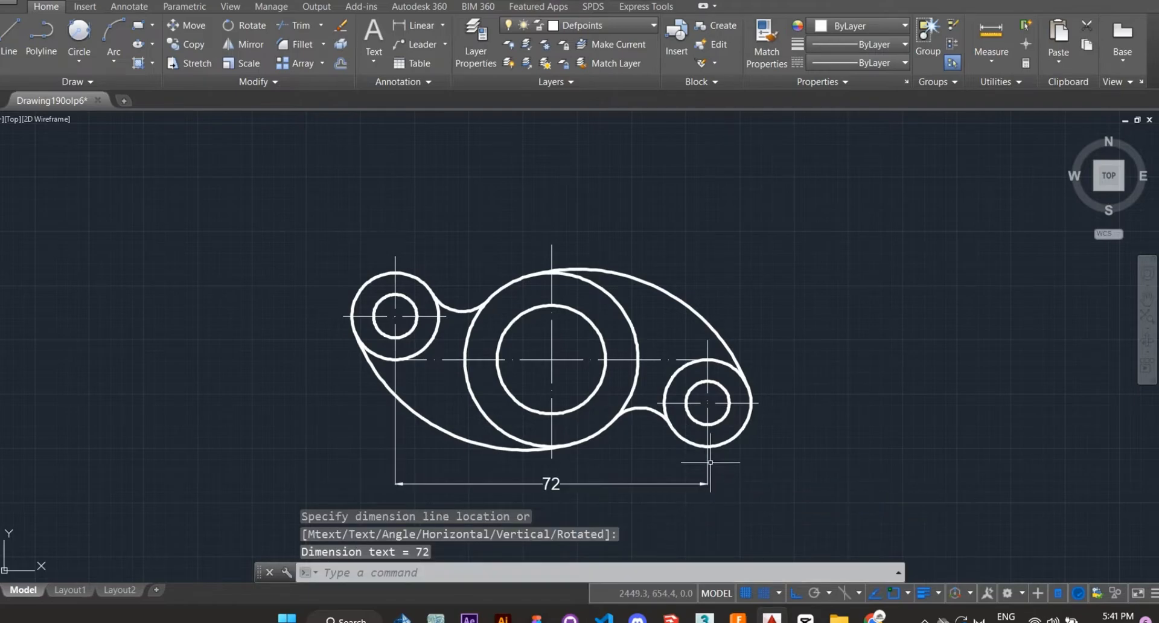
pyautogui.press('Return')
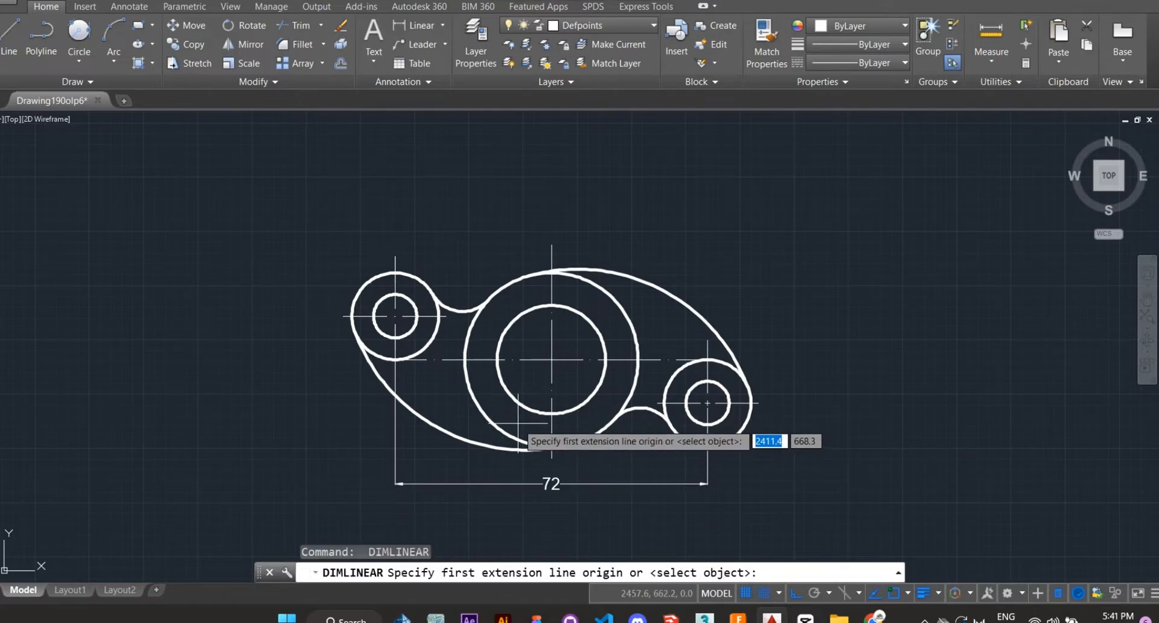
pyautogui.click(437, 25)
pyautogui.click(443, 26)
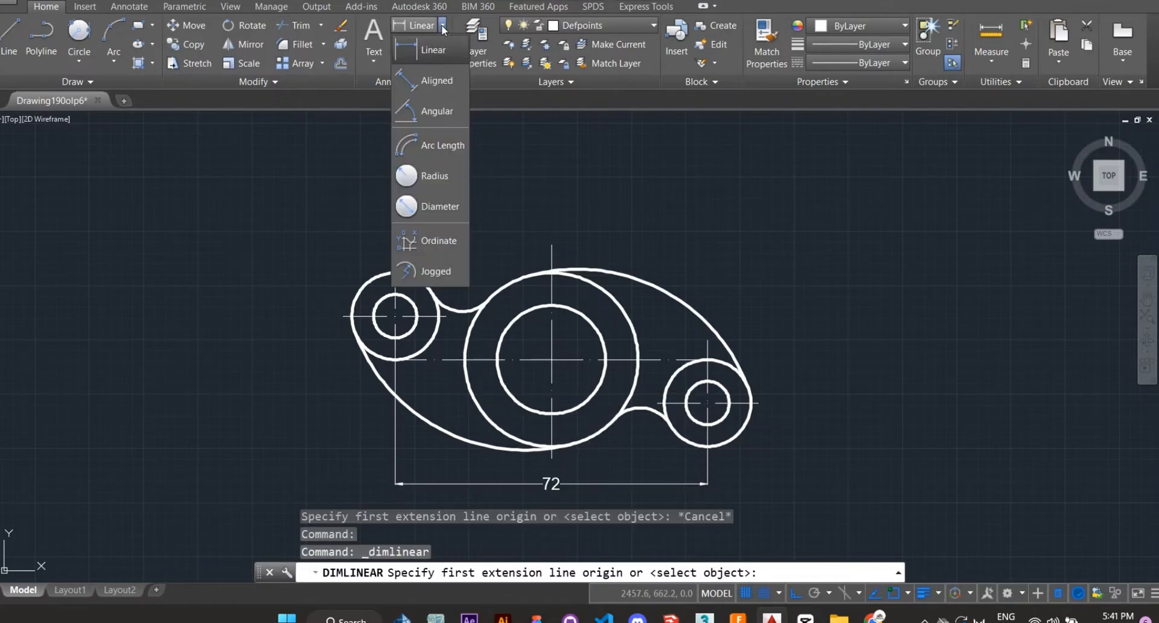
pyautogui.click(421, 175)
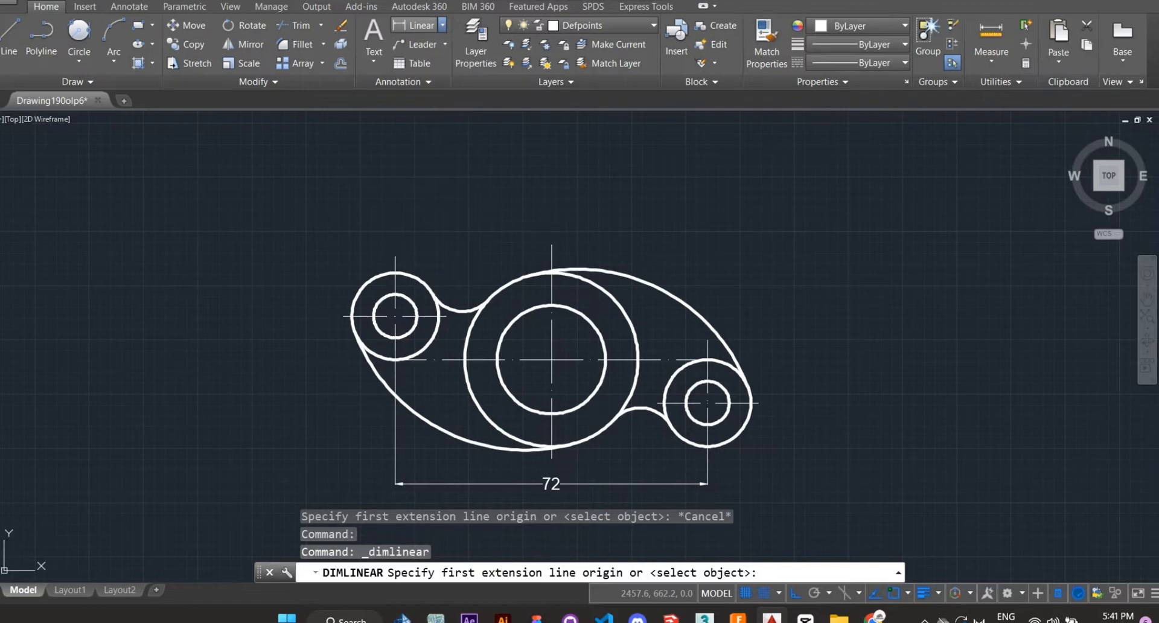
pyautogui.click(372, 279)
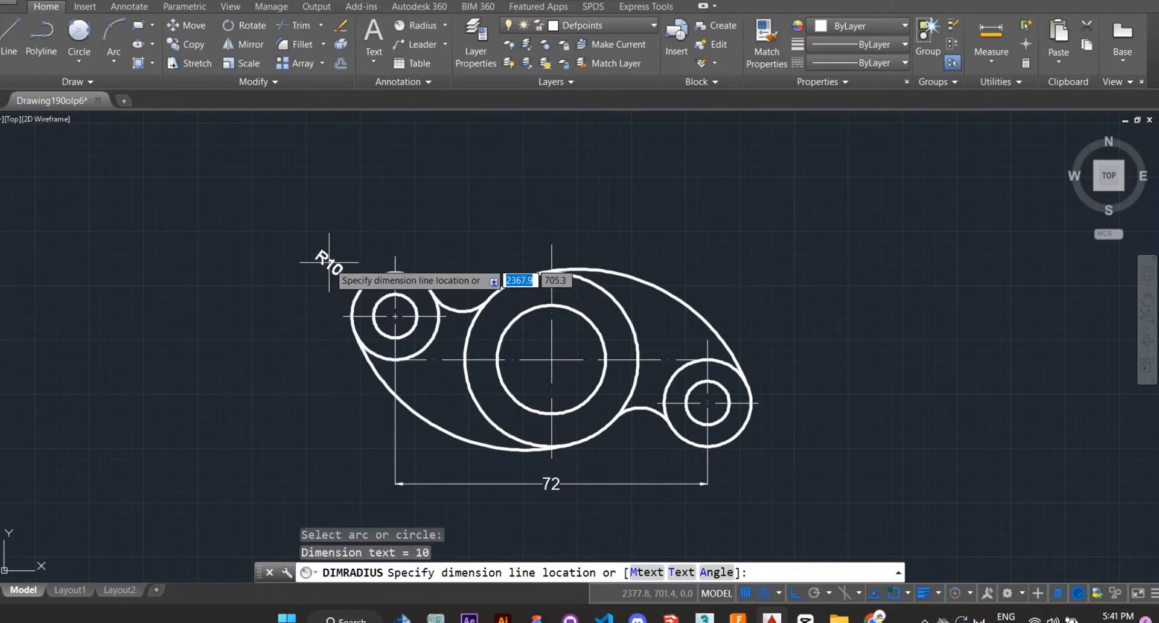
pyautogui.press('Escape')
# Step: Dimension the radius of the small arc beside the left circles and of the large arc above the right circles
pyautogui.press('Return')
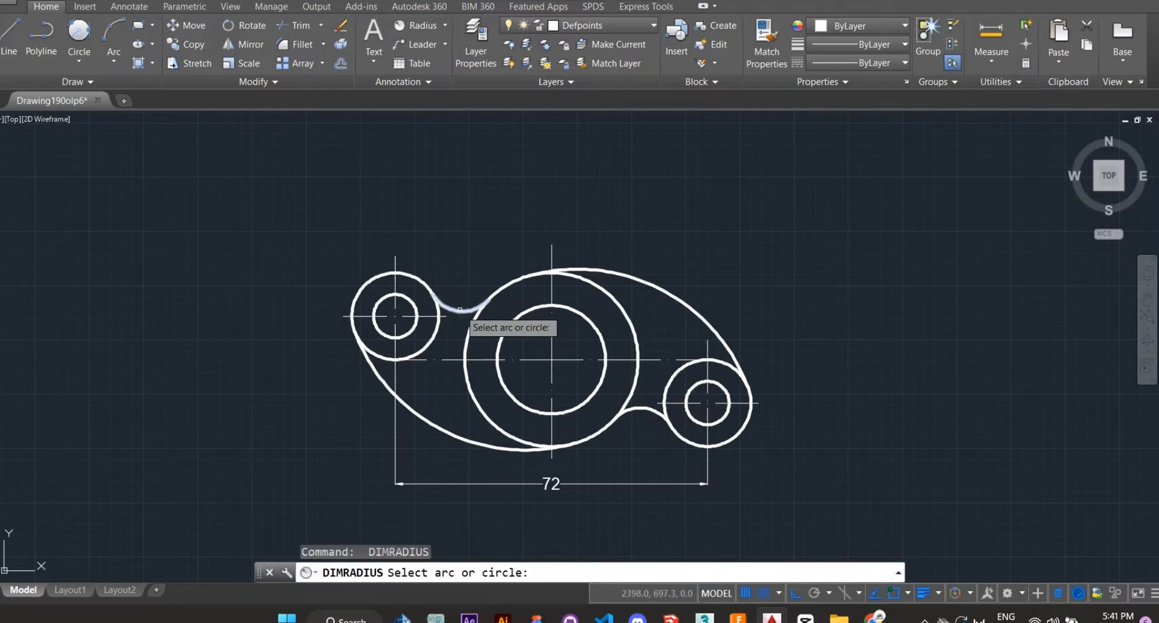
pyautogui.click(461, 309)
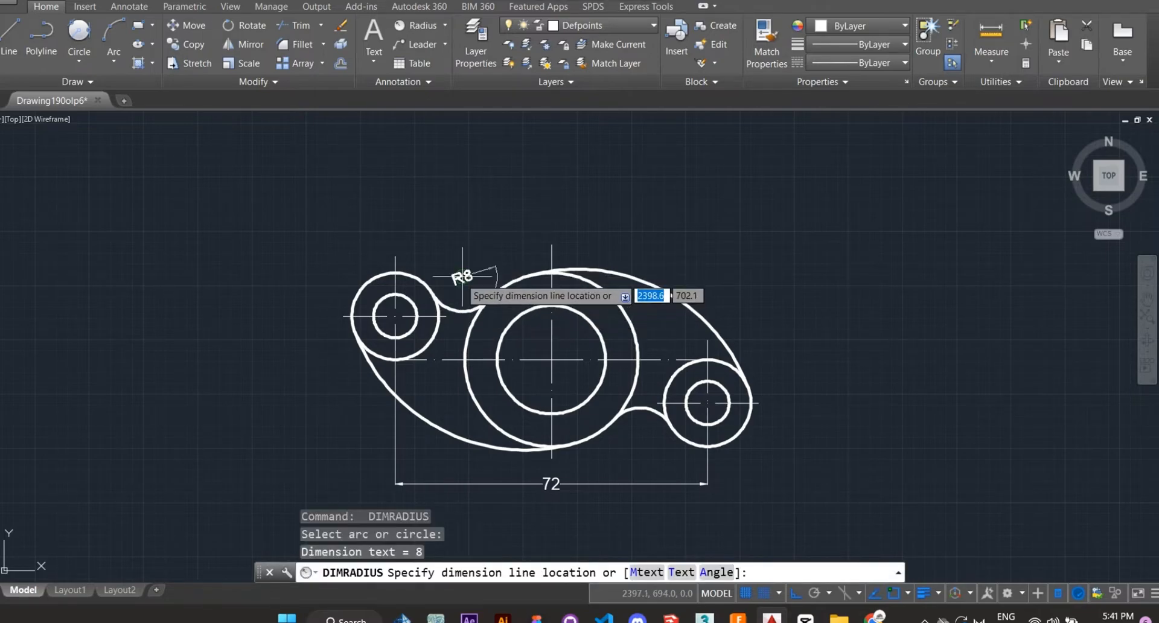
pyautogui.click(461, 286)
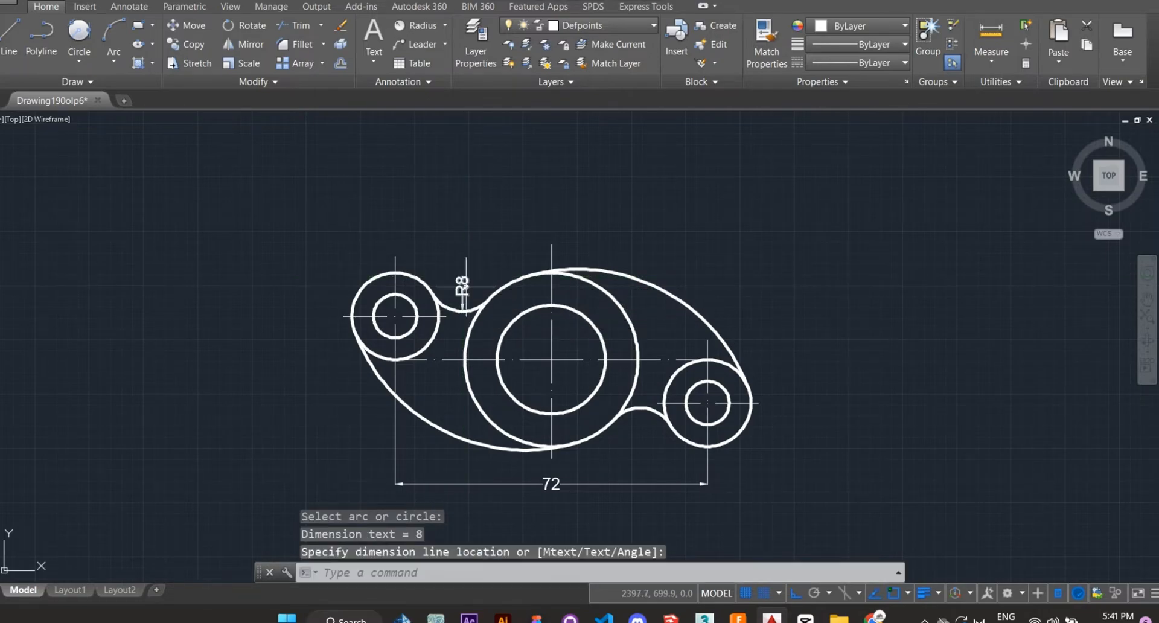
pyautogui.press('Return')
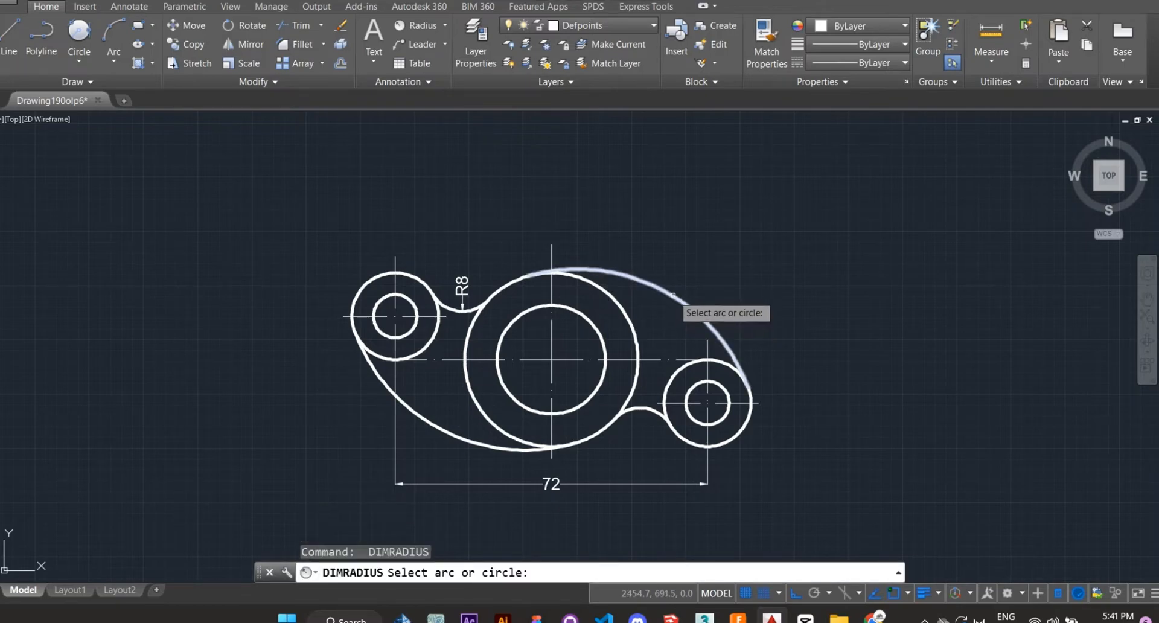
pyautogui.click(673, 295)
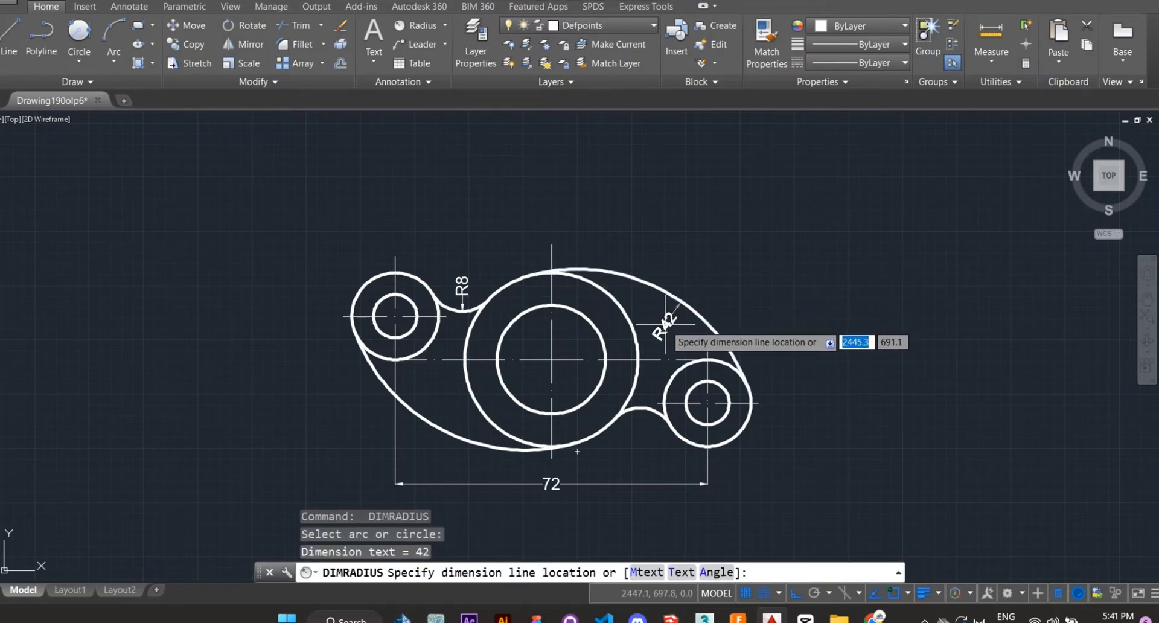
pyautogui.click(669, 331)
# Step: Add a radius dimension to the middle outer circle, with its text outside the part at the upper right
pyautogui.press('Return')
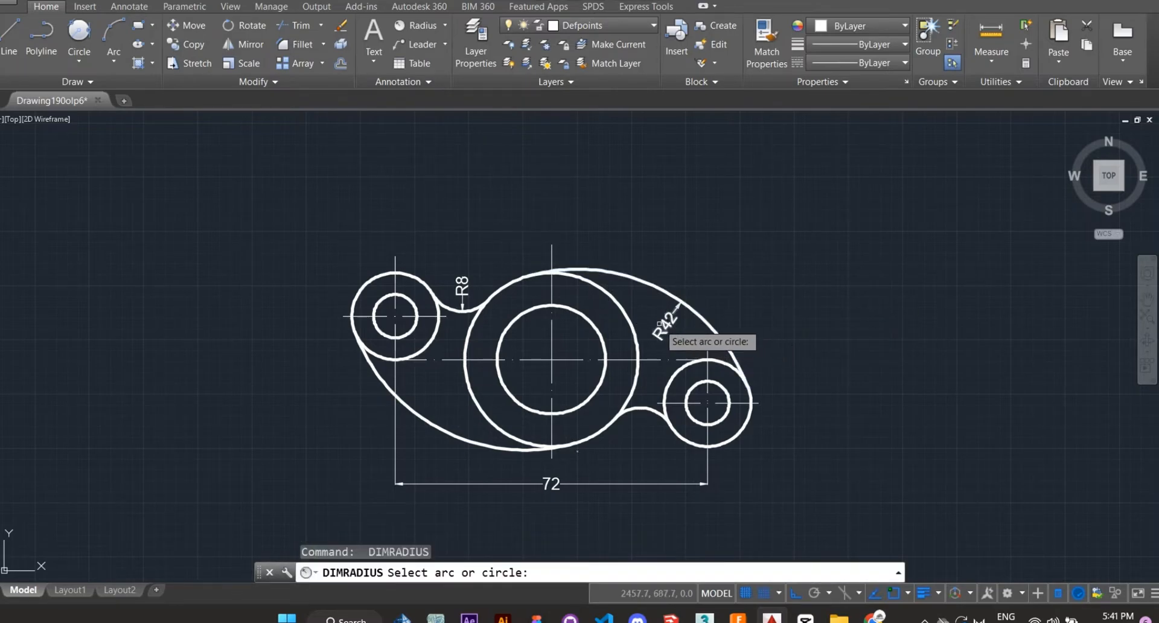
pyautogui.click(604, 295)
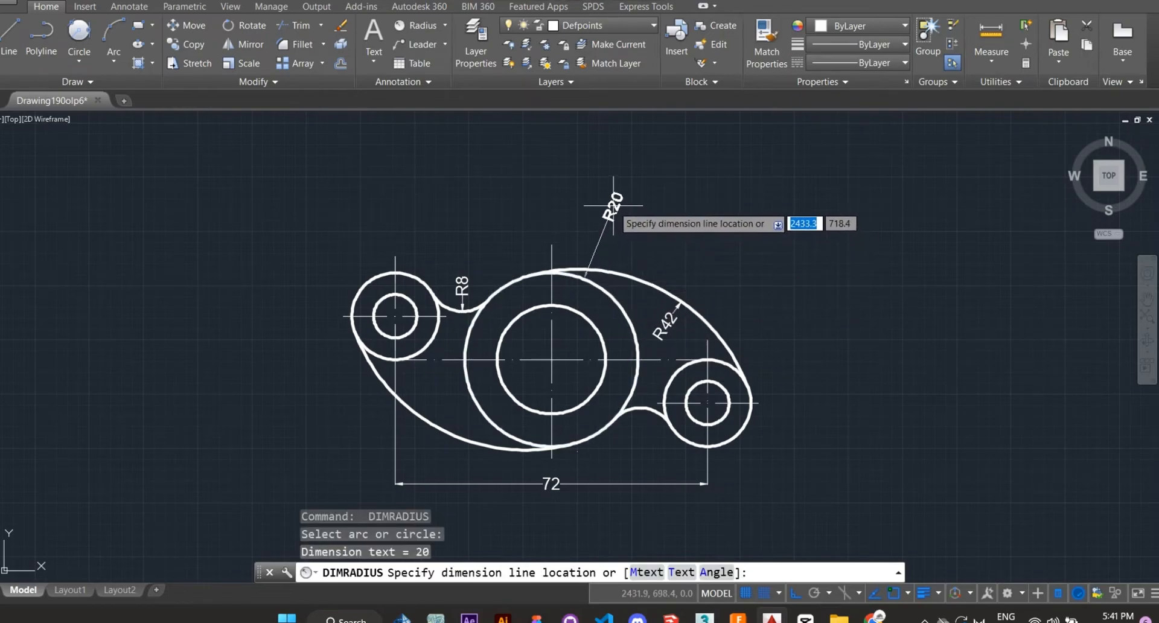
pyautogui.click(662, 248)
# Step: Try a radius dimension on the middle inner circle and undo it
pyautogui.press('Return')
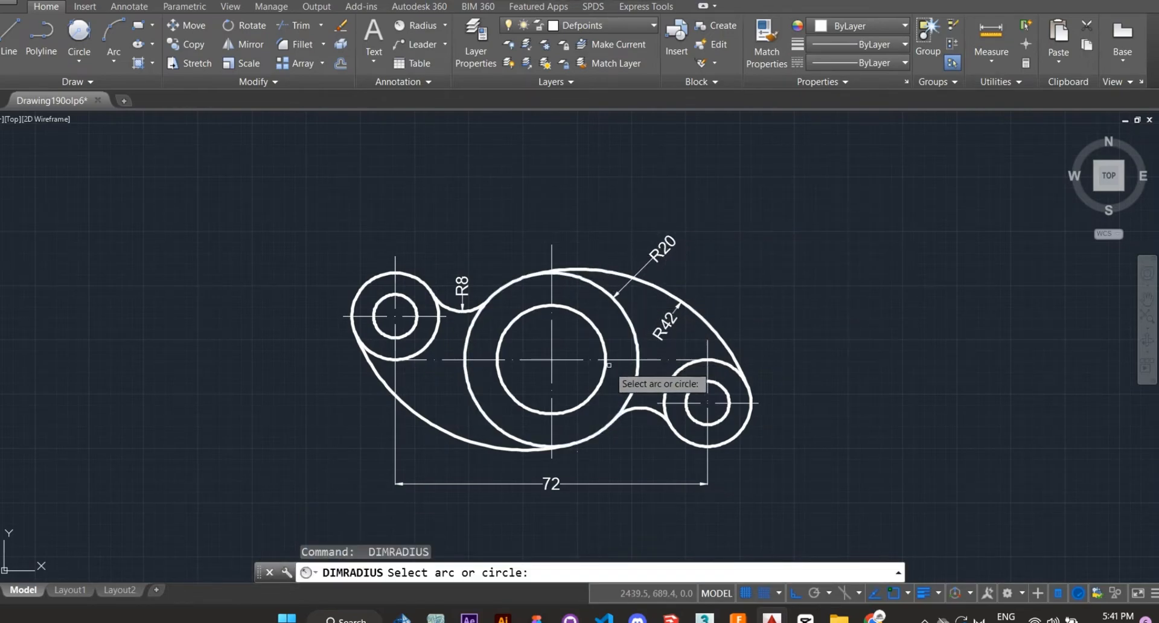
pyautogui.click(627, 410)
pyautogui.click(631, 457)
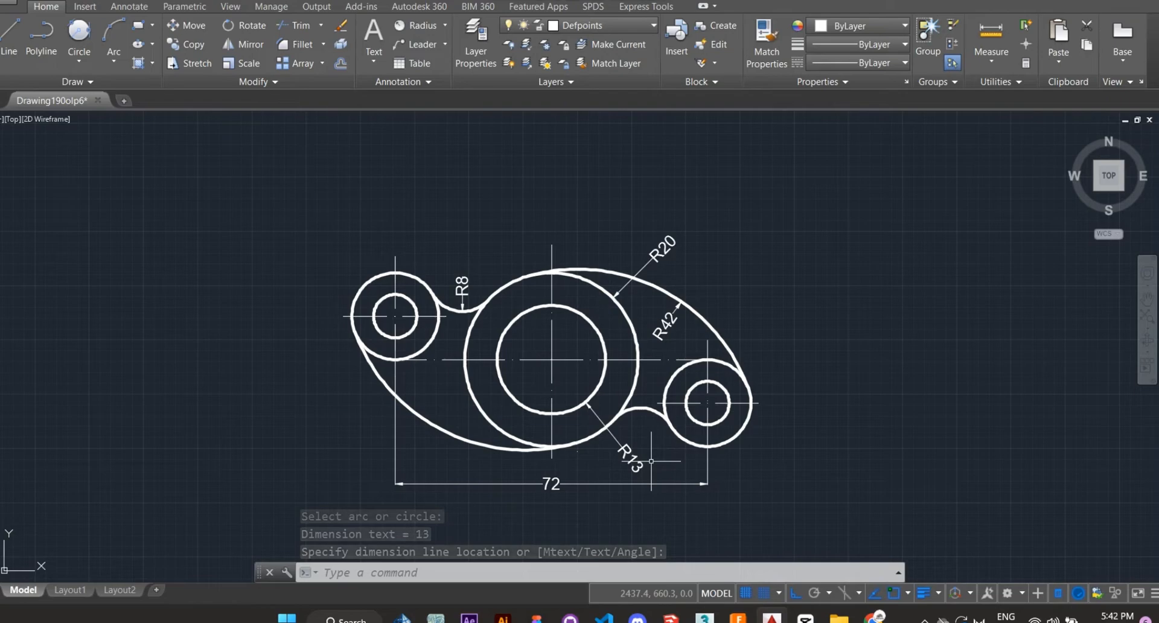
pyautogui.hotkey('ctrl', 'z')
# Step: Add a diameter dimension to the middle inner circle, with its text outside the part at the lower right
pyautogui.click(446, 26)
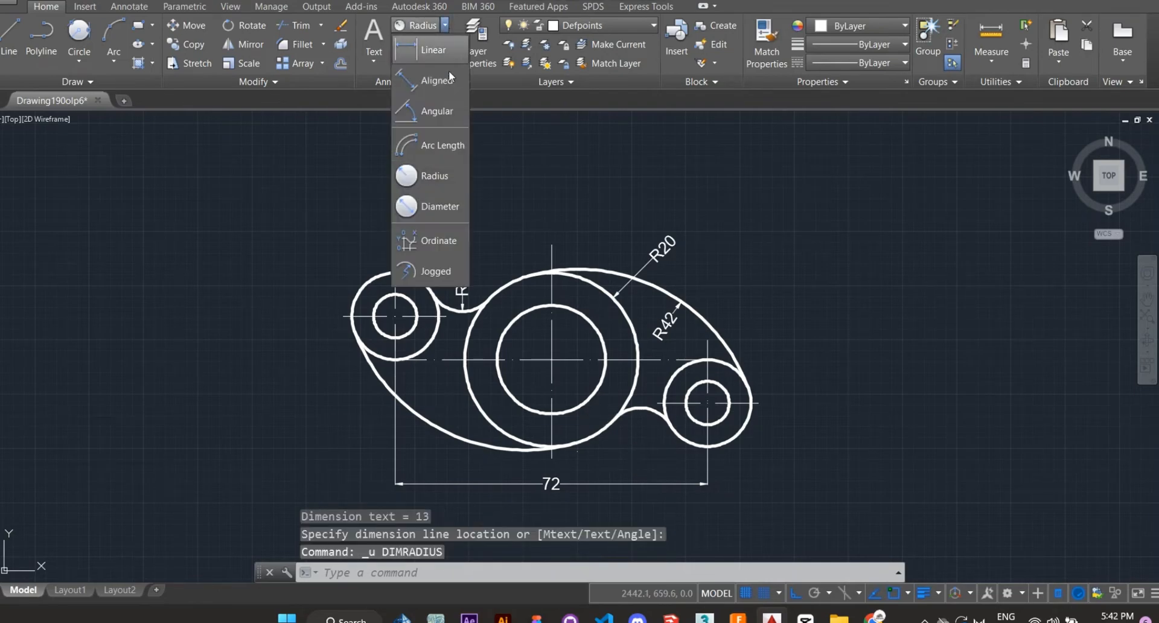
pyautogui.click(436, 176)
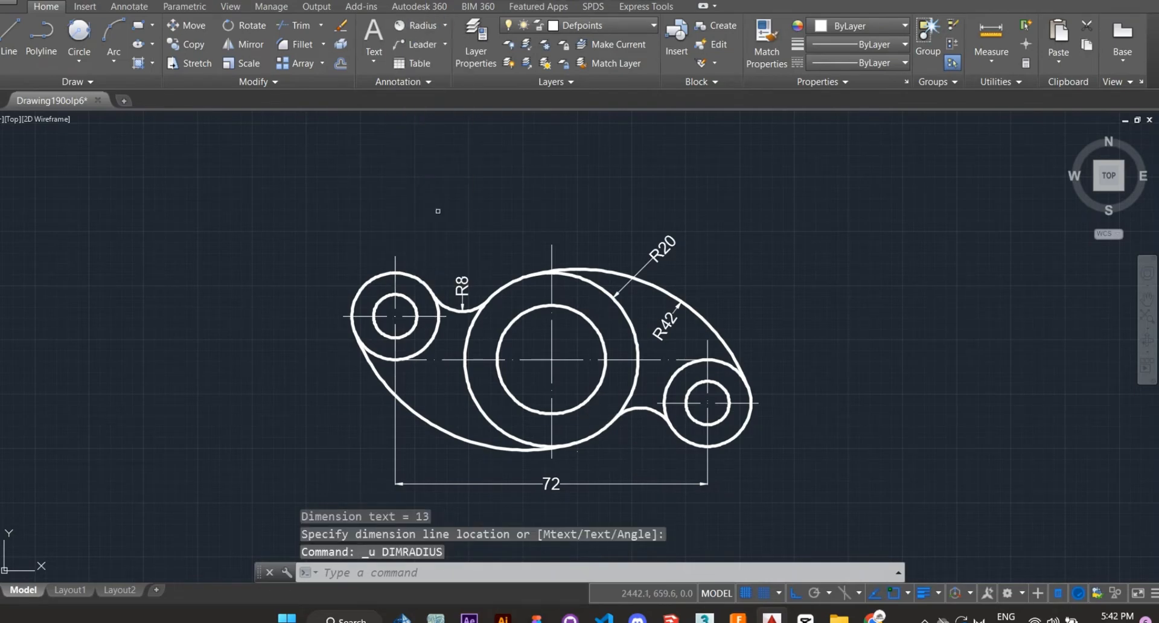
pyautogui.click(598, 391)
pyautogui.click(664, 450)
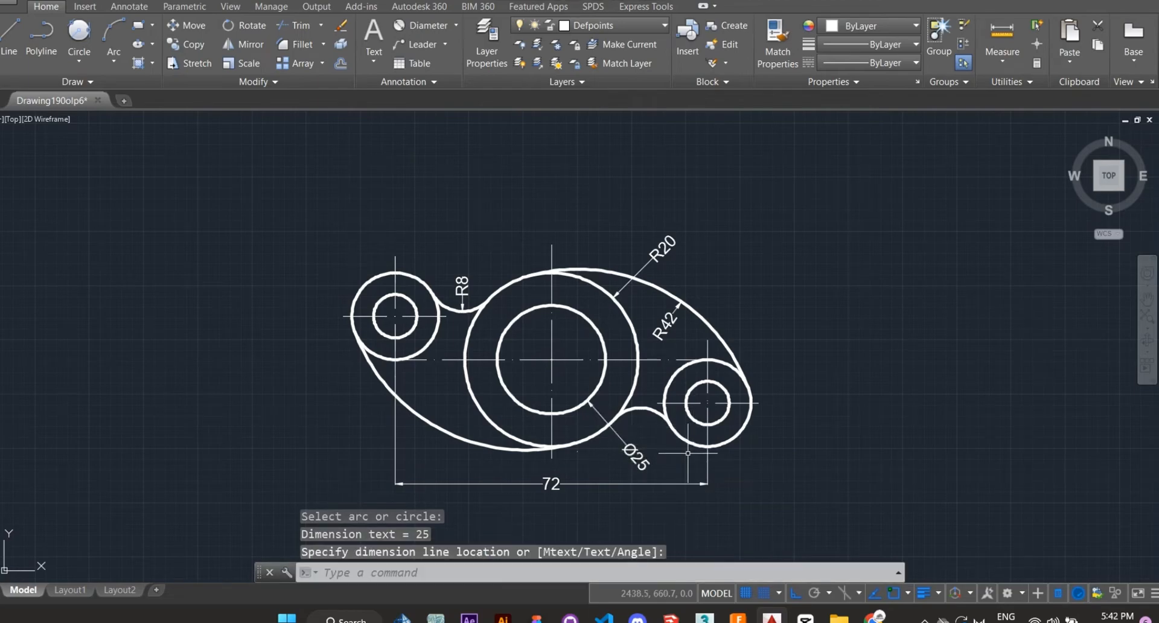
# Step: Dimension the diameters of the inner and outer circles at the right end of the part
pyautogui.click(421, 27)
pyautogui.click(727, 422)
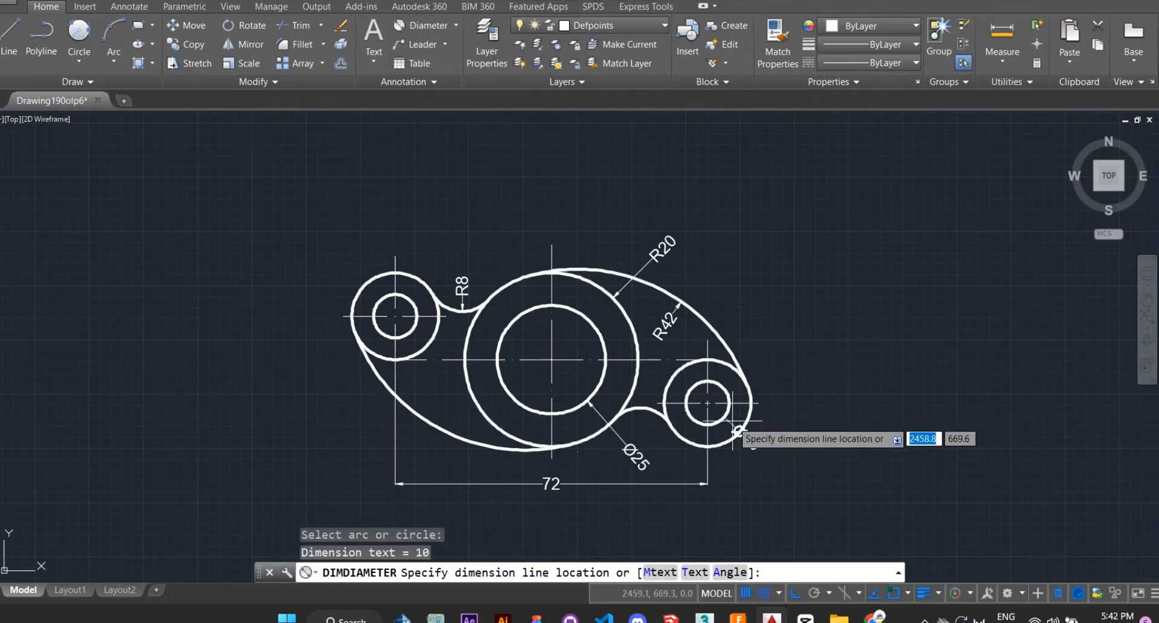
pyautogui.click(776, 447)
pyautogui.click(421, 26)
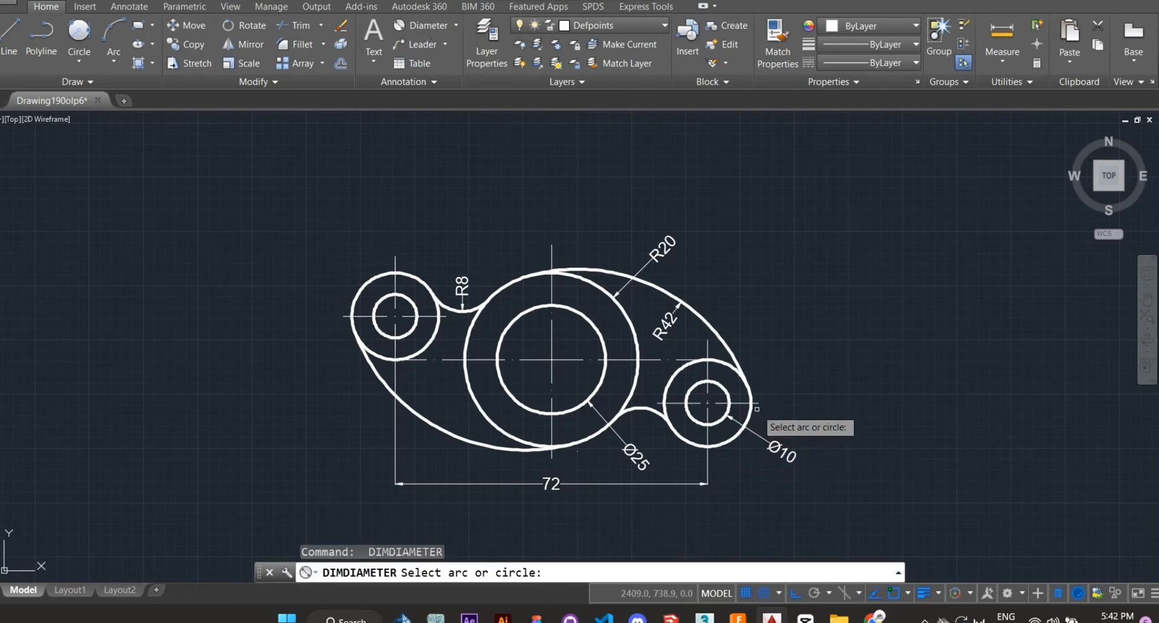
pyautogui.click(751, 412)
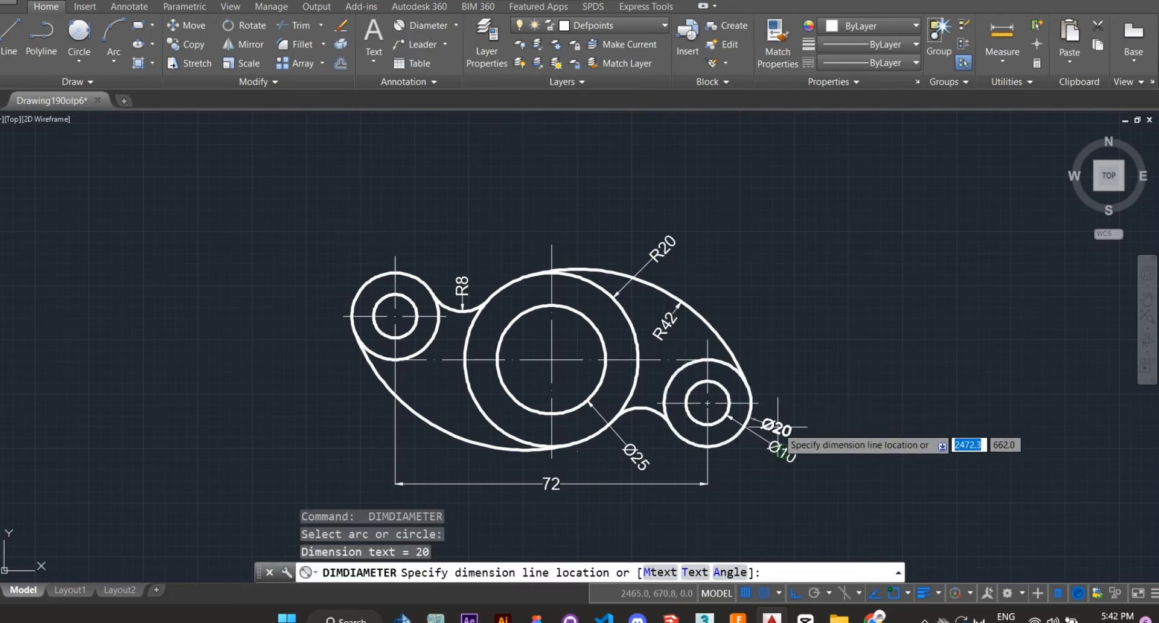